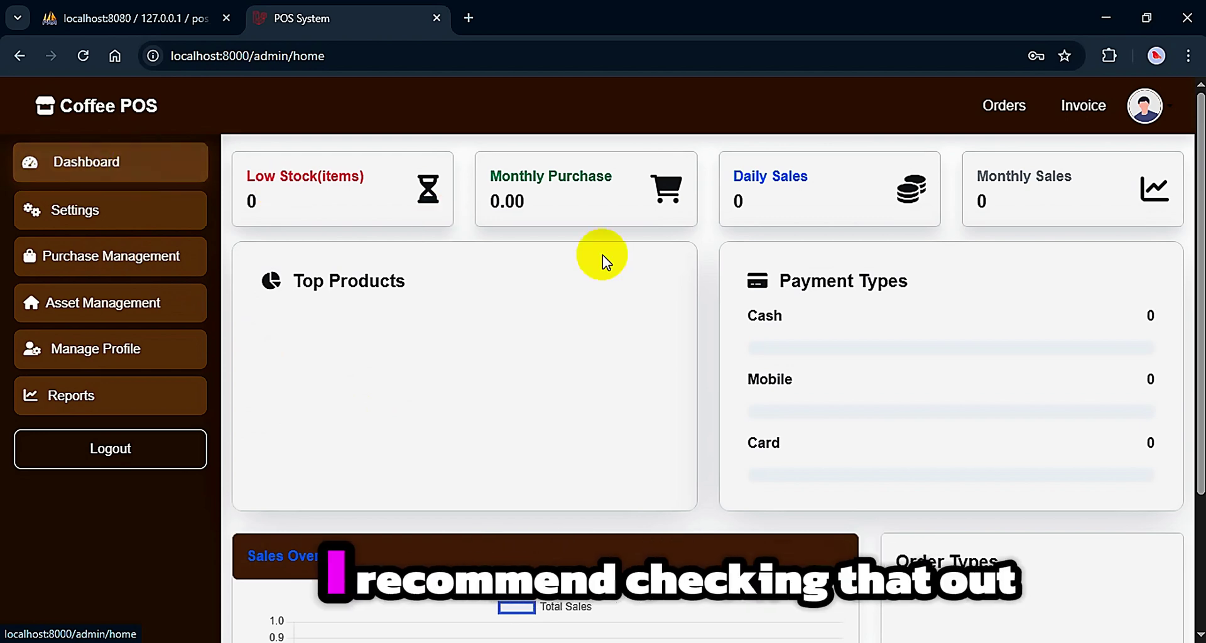
Scroll down the running Coffee POS admin dashboard
scroll(802, 313, down, 3)
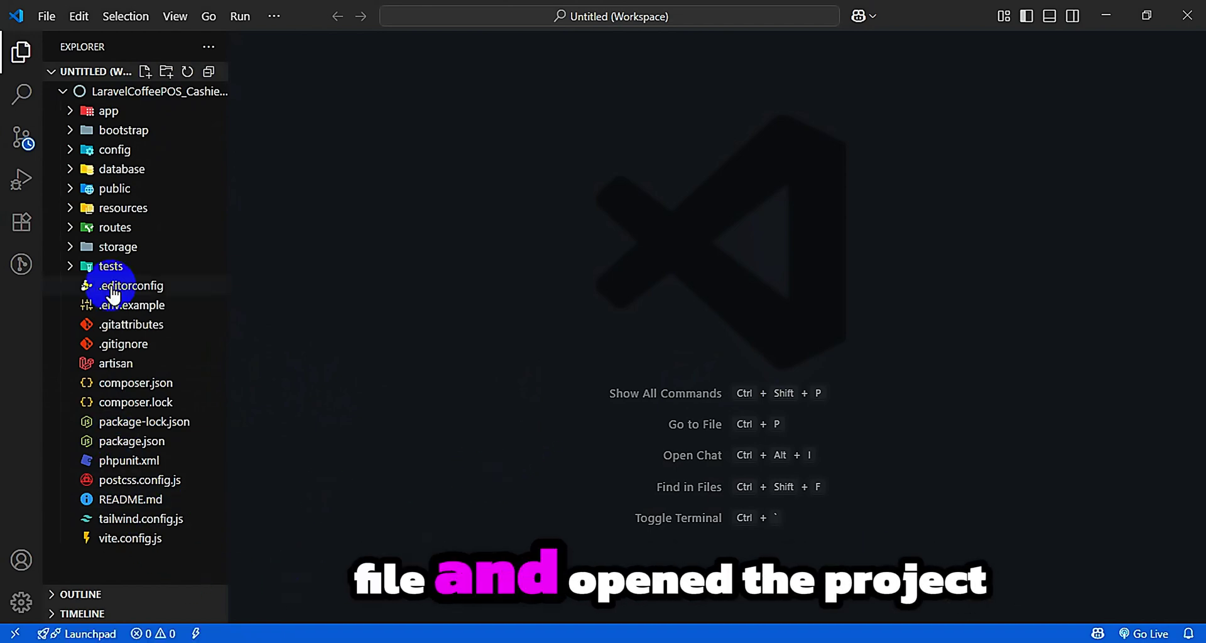
Open README.md and highlight the Built With Laravel 11 heading and the project requirements
click(154, 502)
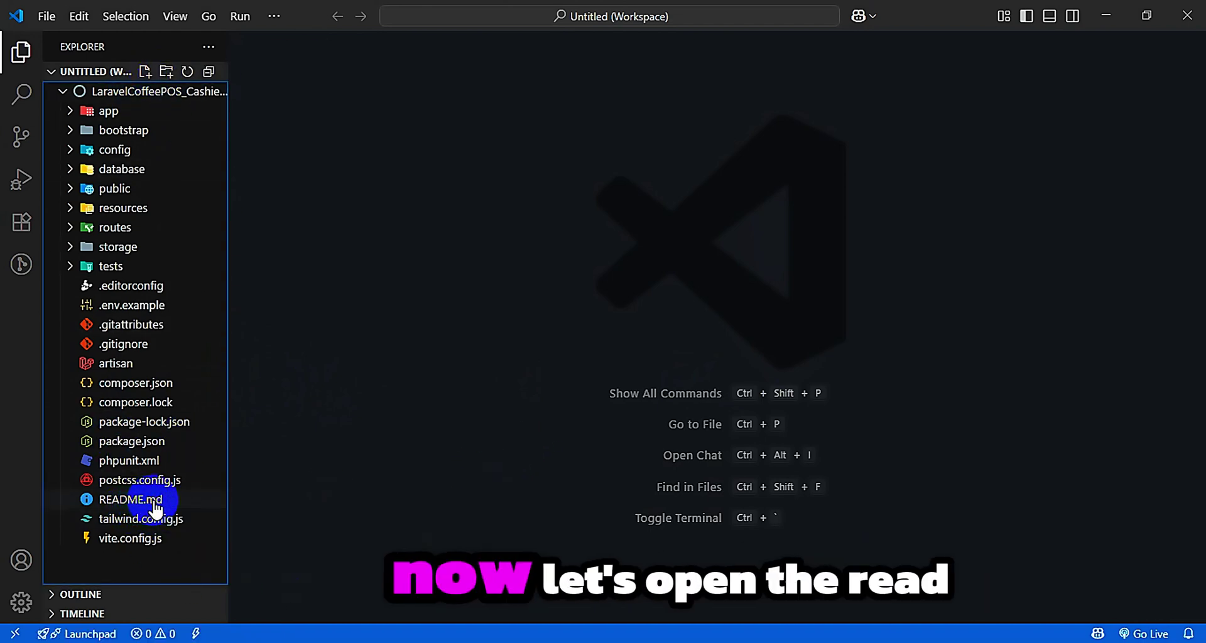
double_click(154, 503)
scroll(730, 482, down, 5)
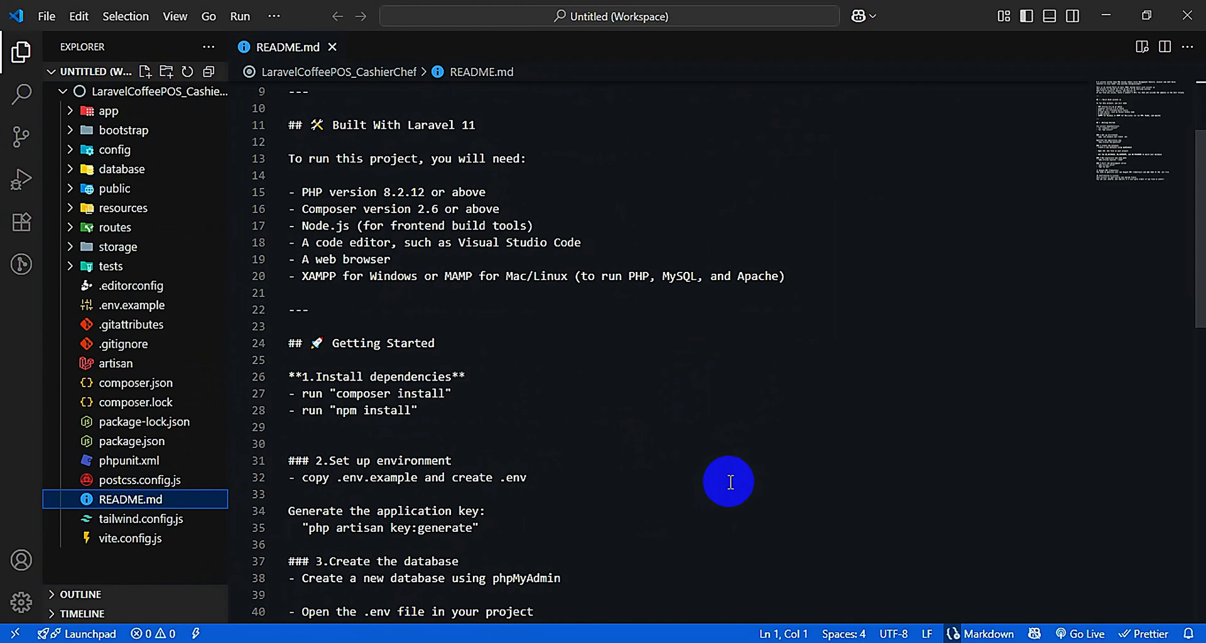
scroll(345, 177, up, 2)
click(345, 177)
drag(353, 168, 509, 168)
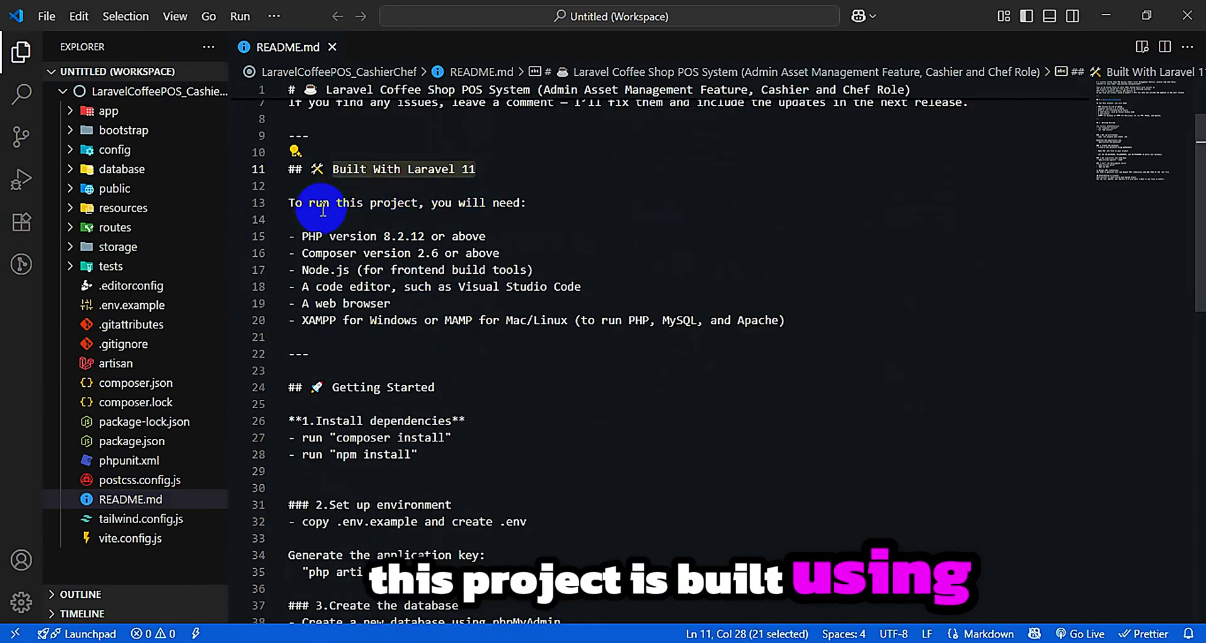
drag(291, 202, 837, 325)
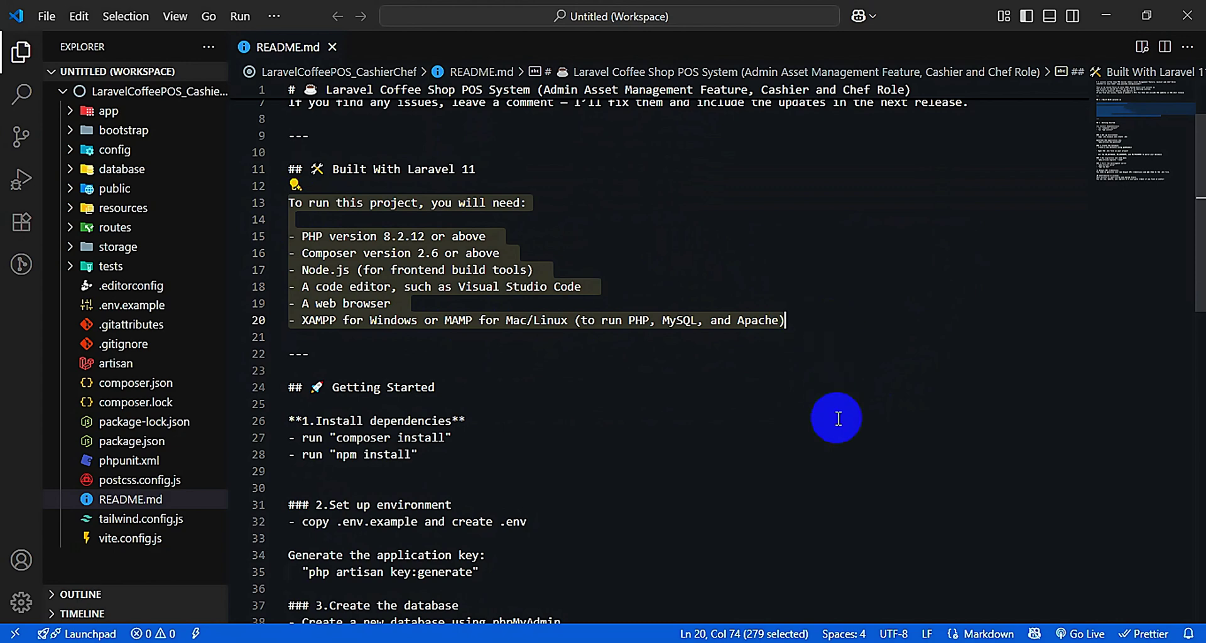
scroll(839, 412, down, 2)
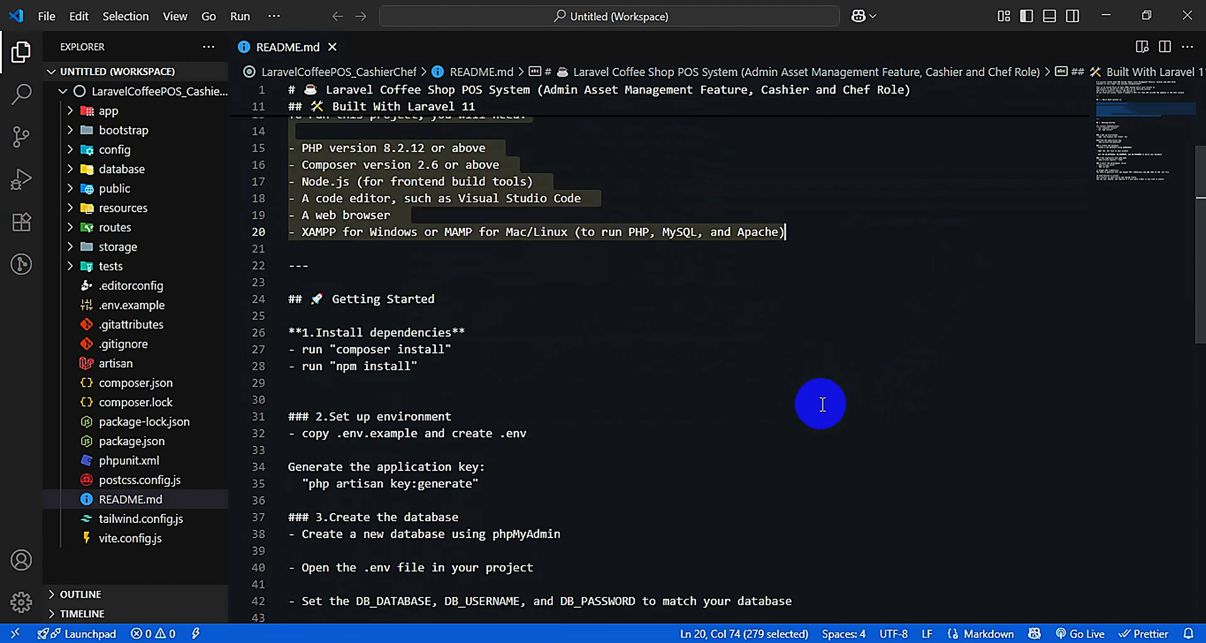
click(436, 400)
Scroll to the Install dependencies step and open the integrated terminal
scroll(400, 369, down, 1)
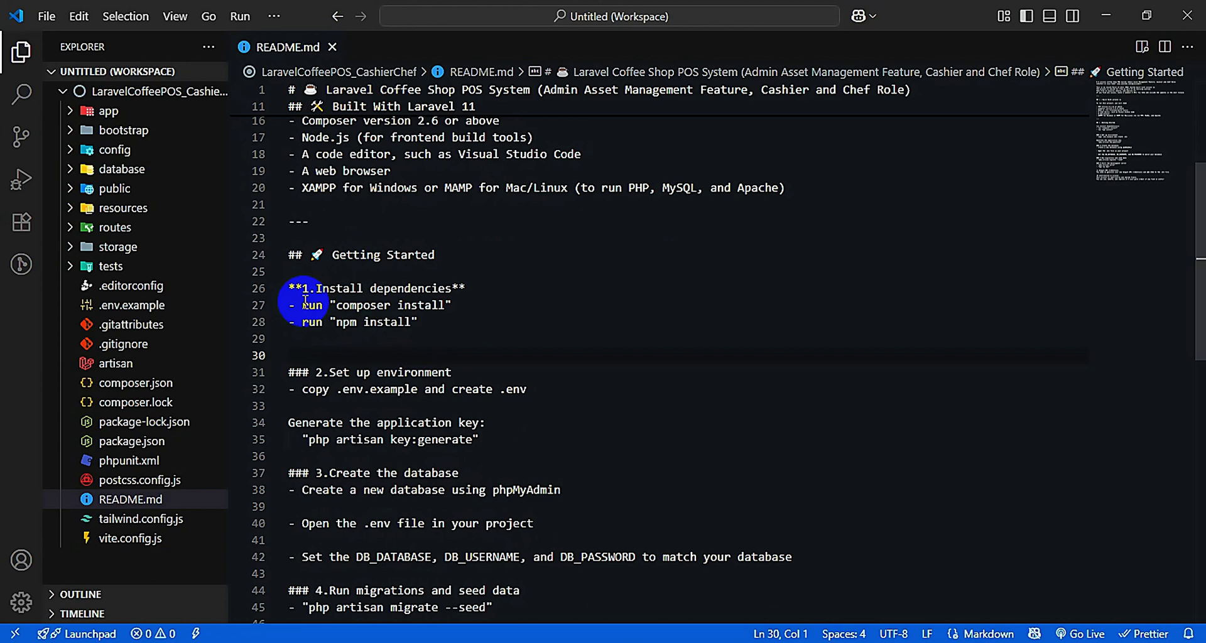
drag(315, 287, 460, 285)
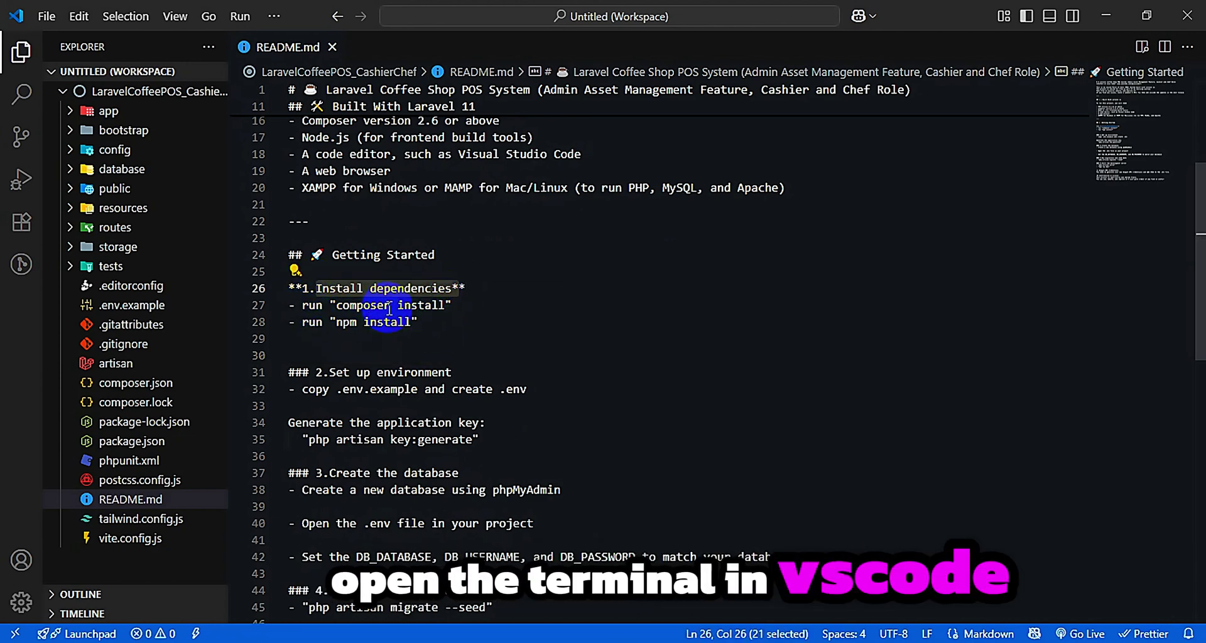
click(565, 341)
scroll(628, 377, down, 2)
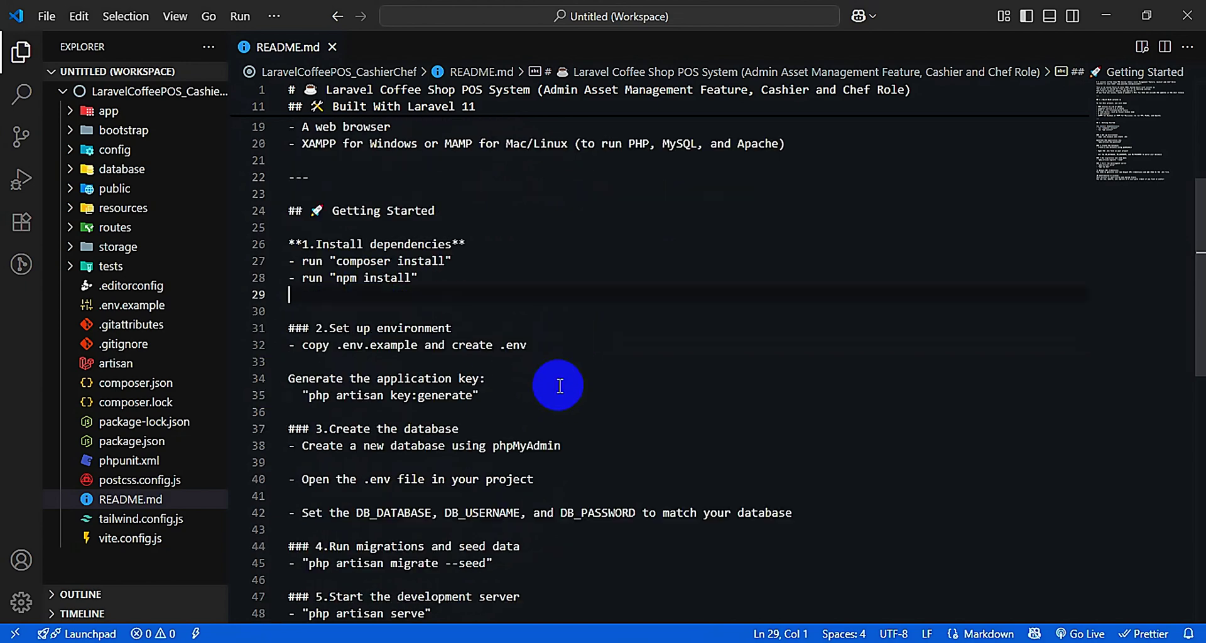
key(ctrl+grave)
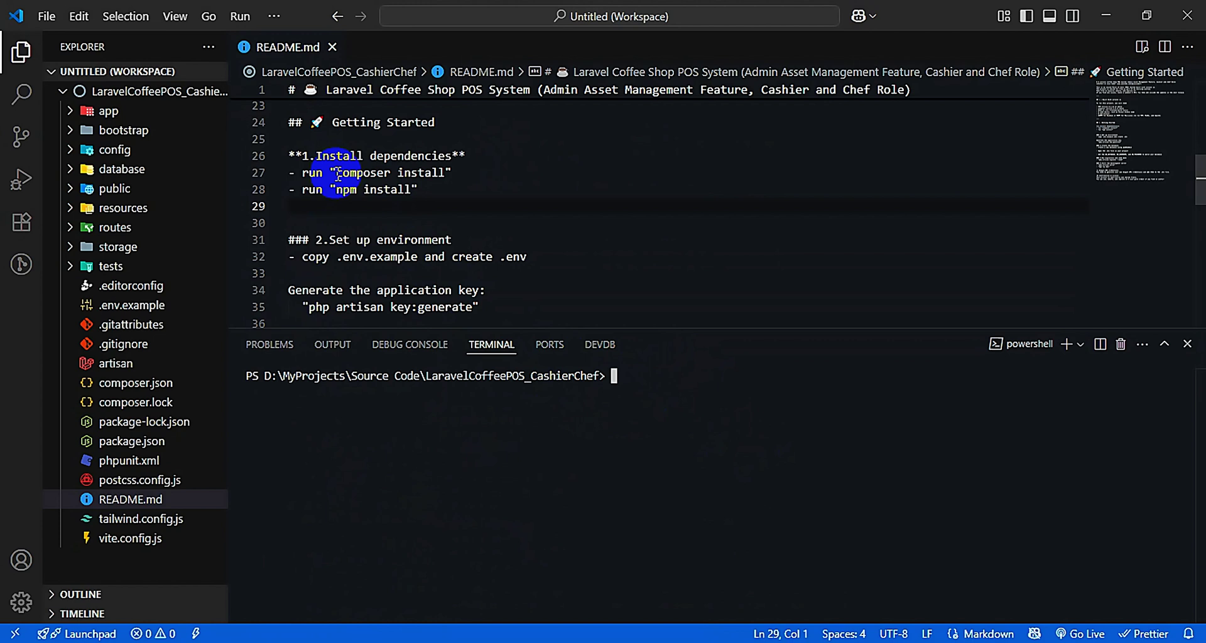
Paste composer install from the README into the terminal and run it
drag(338, 174, 400, 176)
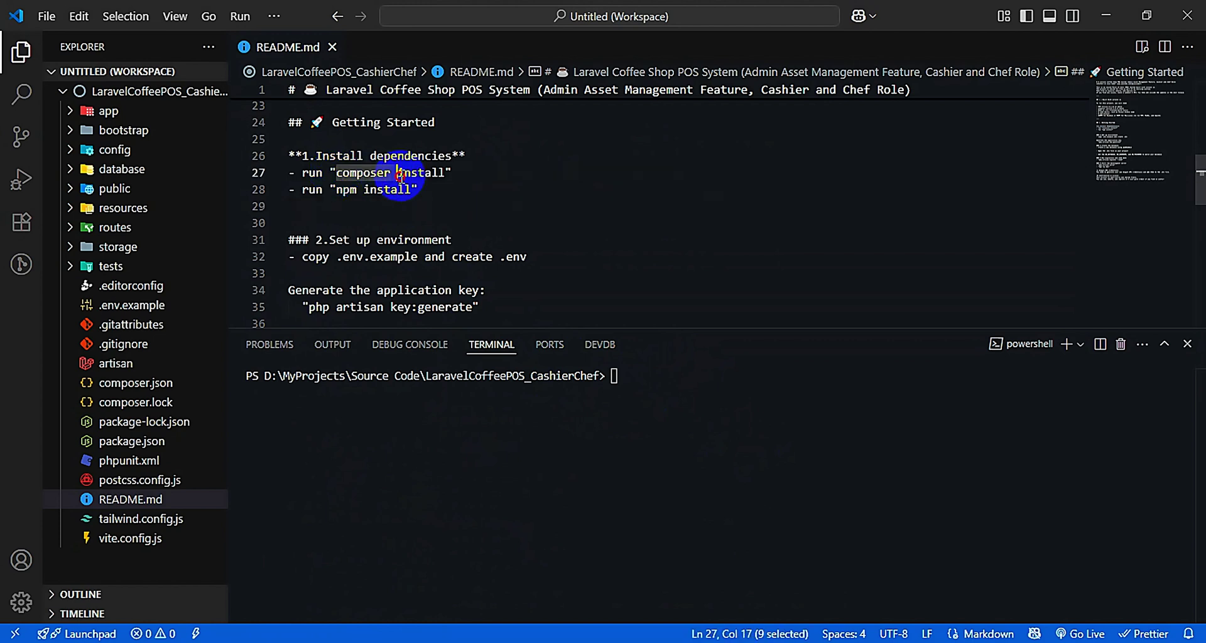
right_click(622, 377)
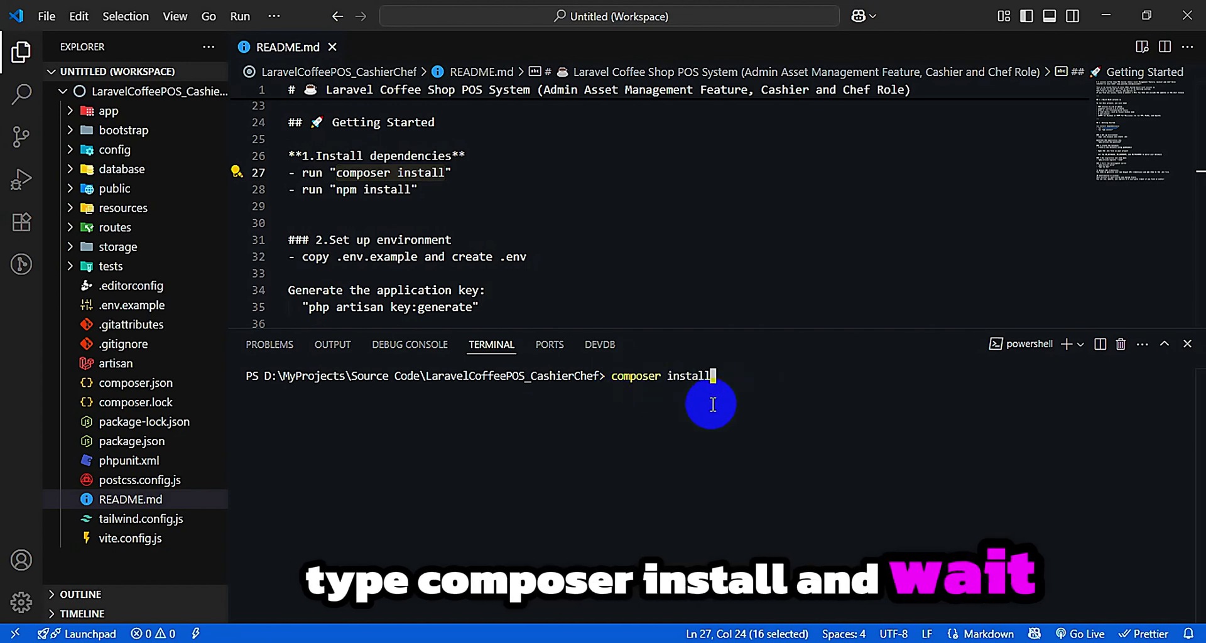
key(Return)
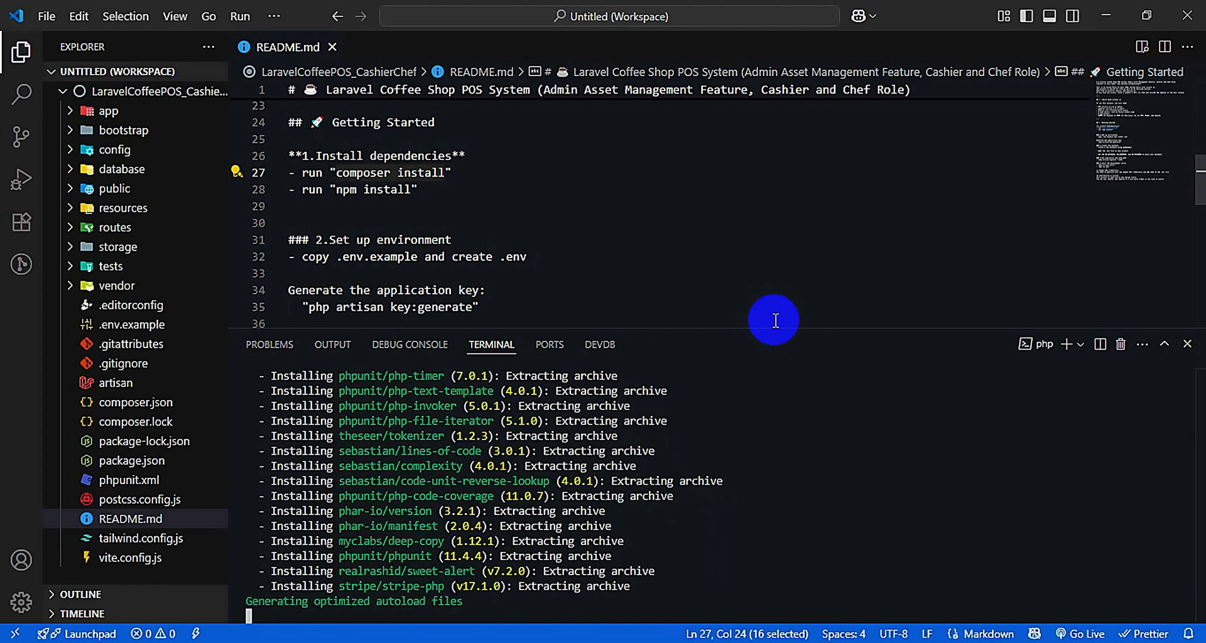
Copy npm install from the README and run it in the terminal
drag(335, 189, 412, 190)
key(ctrl+c)
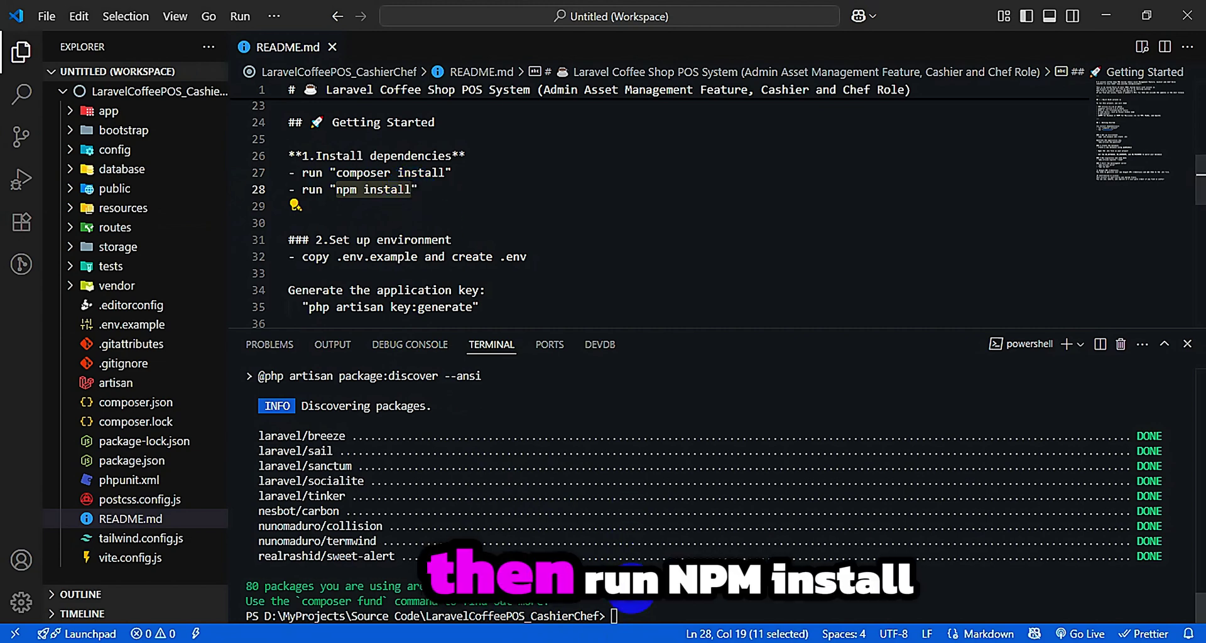
right_click(621, 617)
key(Return)
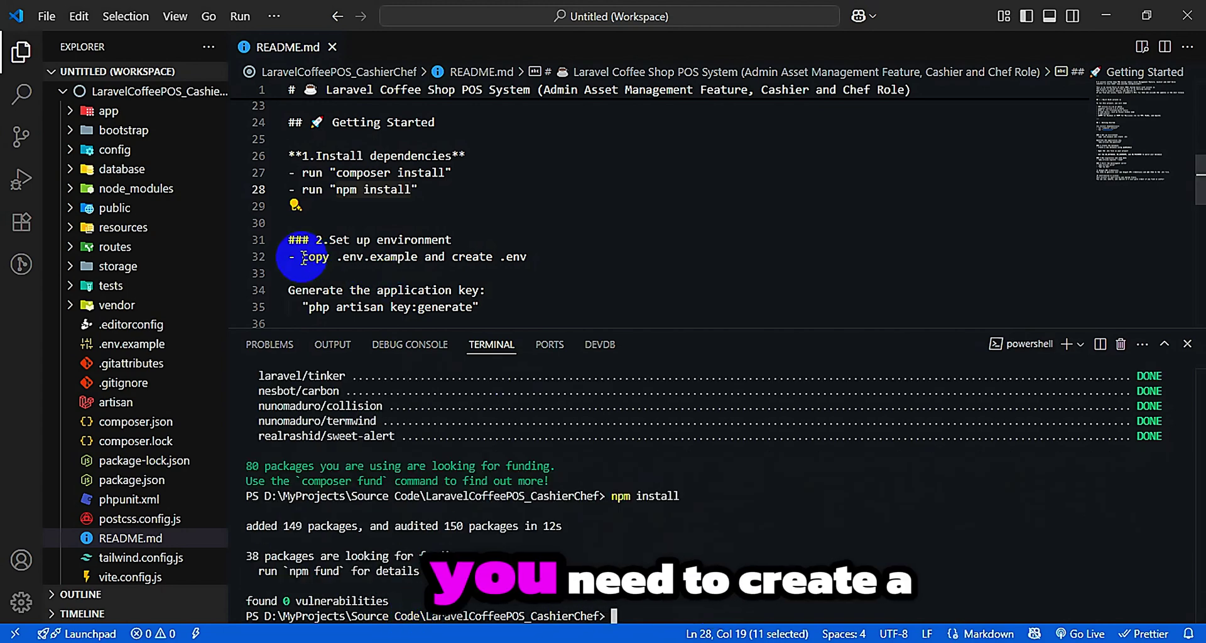
Create a new .env file in the project root folder
drag(337, 257, 417, 257)
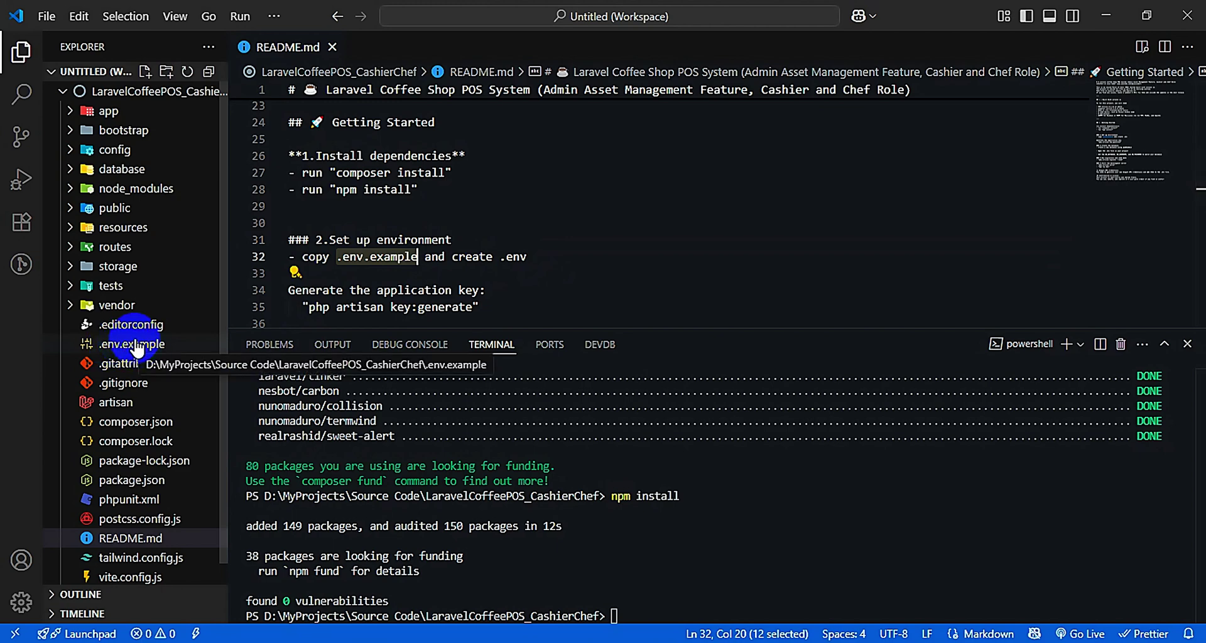
click(123, 93)
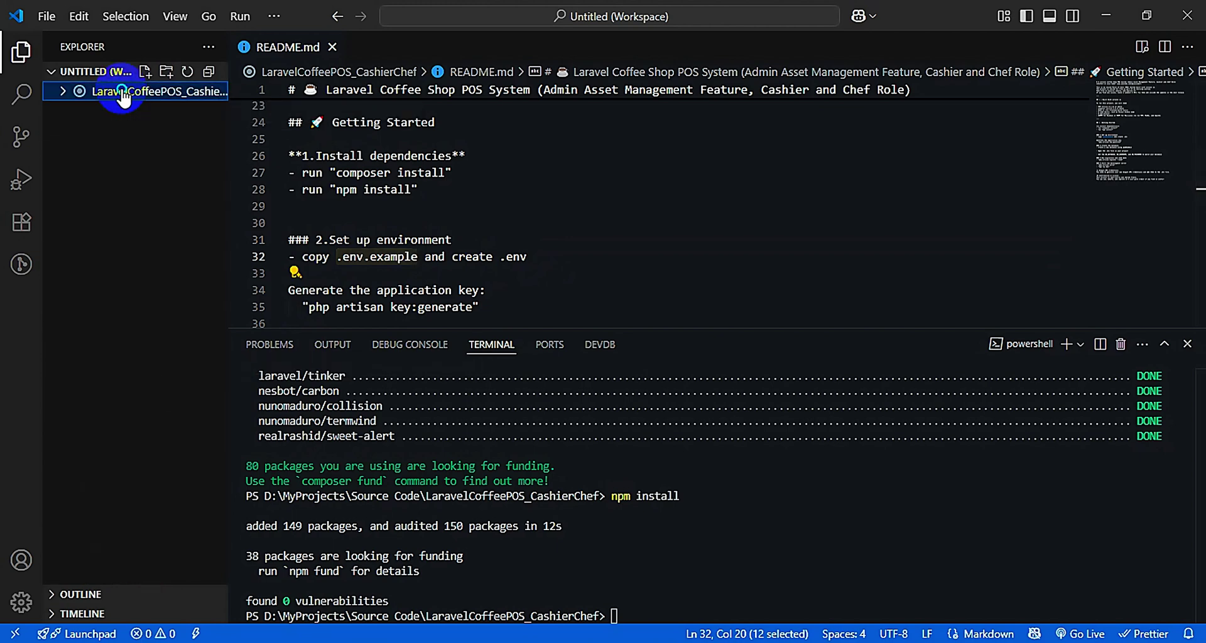
right_click(125, 94)
click(176, 103)
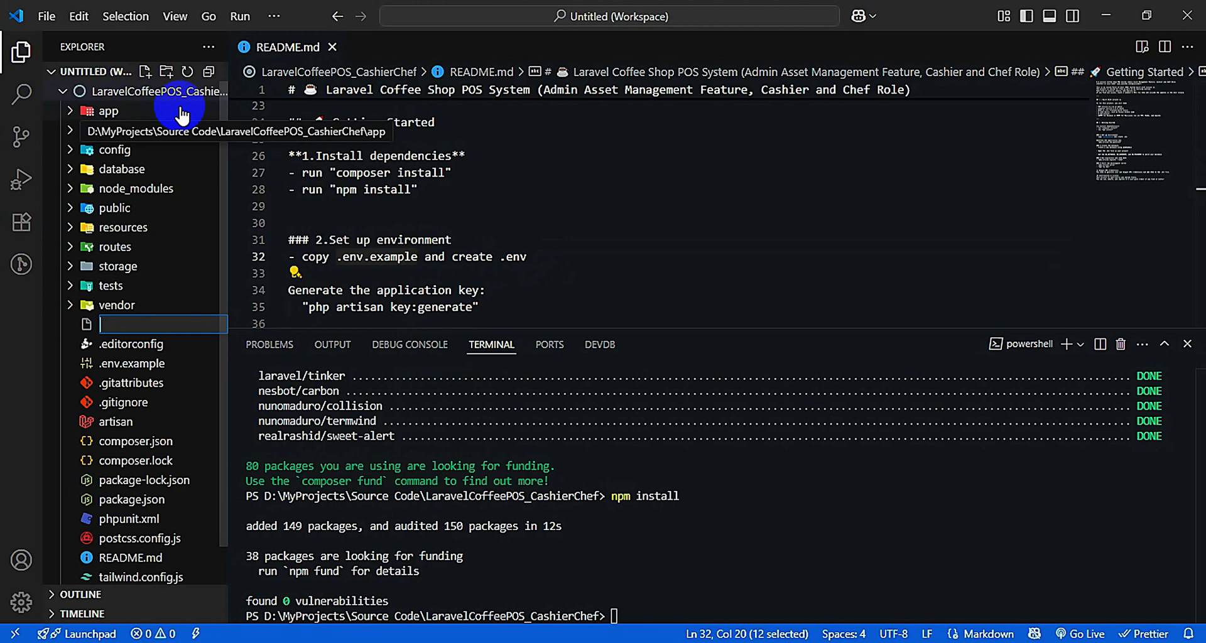
text(.env)
key(Return)
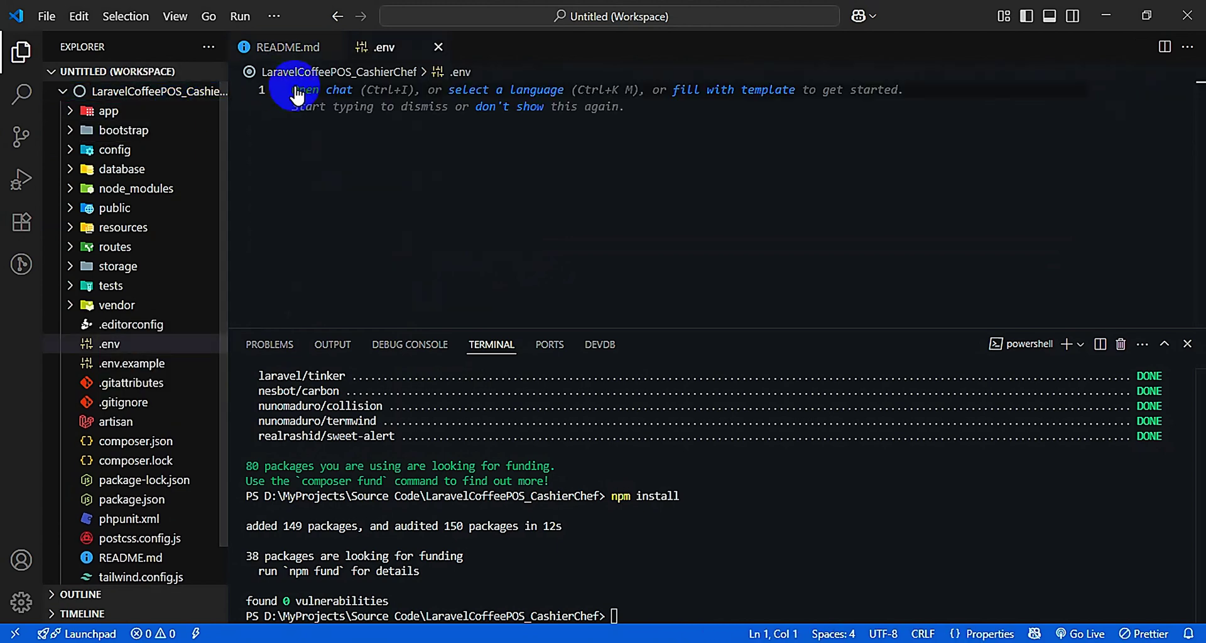
Copy all of .env.example's contents and paste them into the new .env file
double_click(137, 366)
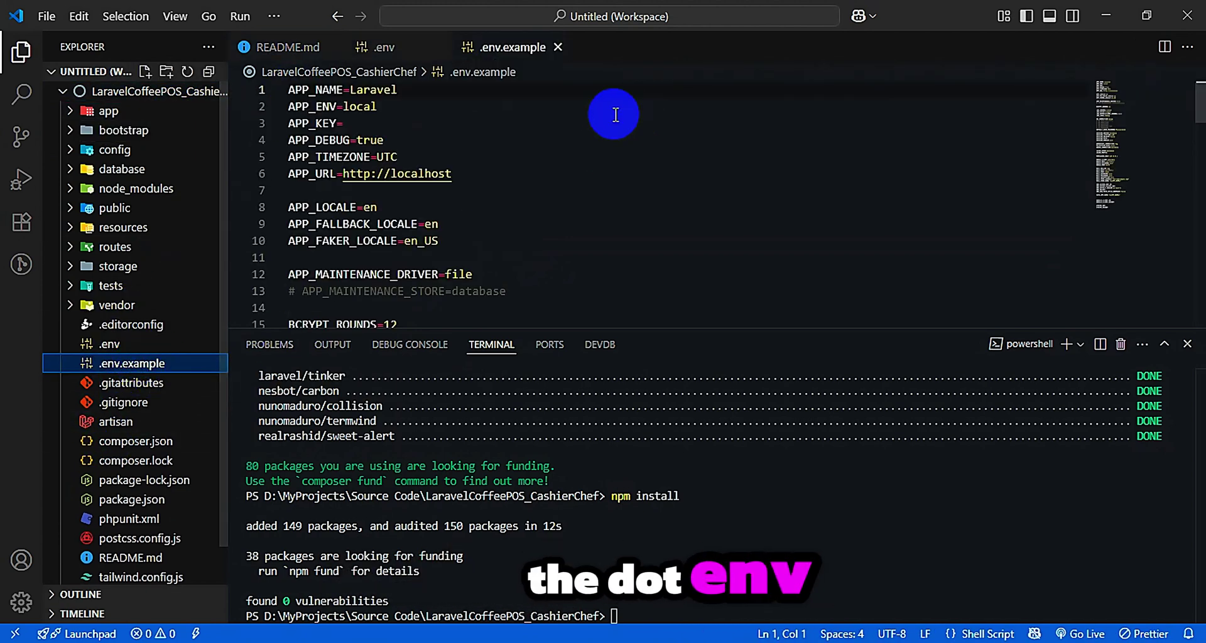
drag(751, 329, 781, 619)
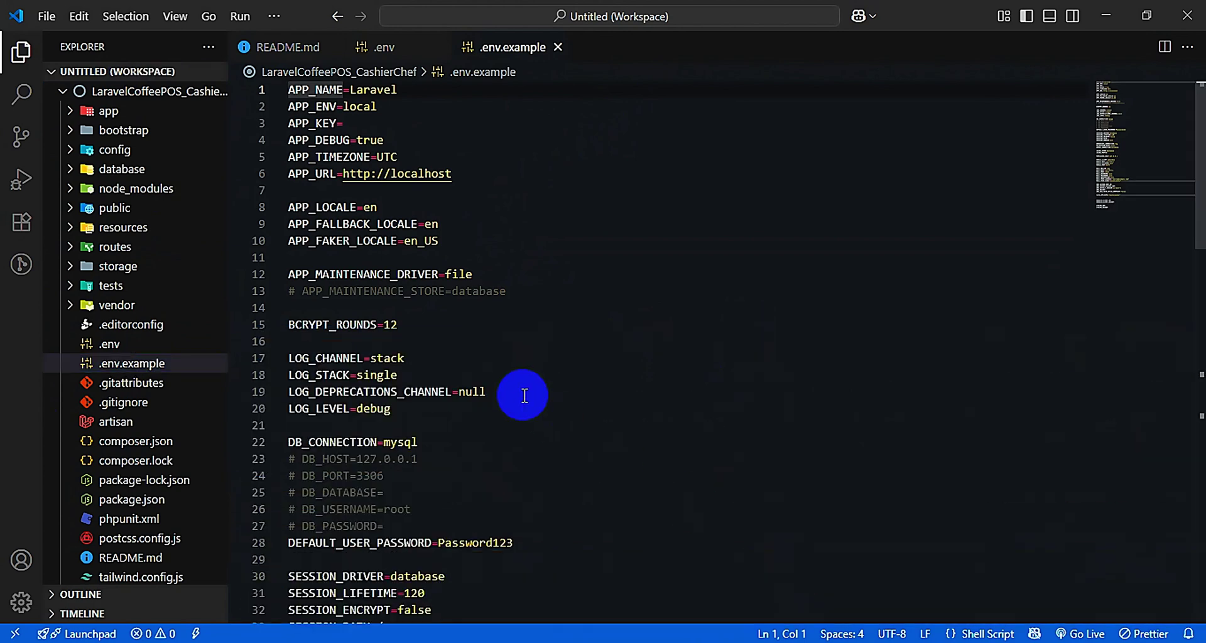
click(795, 435)
key(ctrl+a)
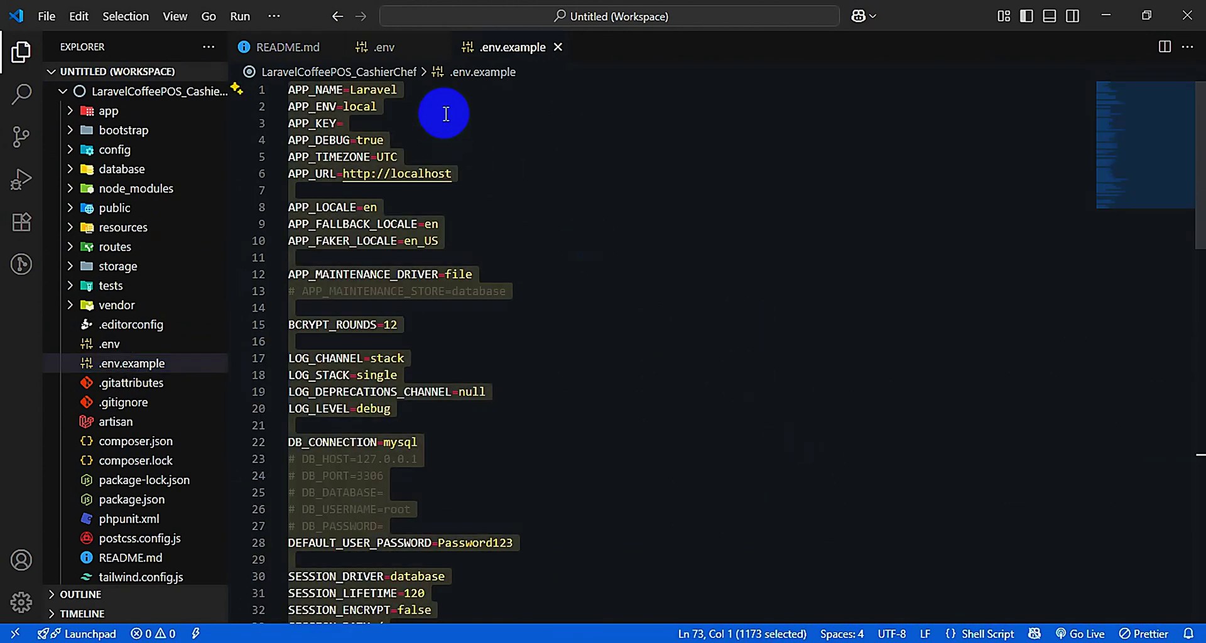
click(384, 47)
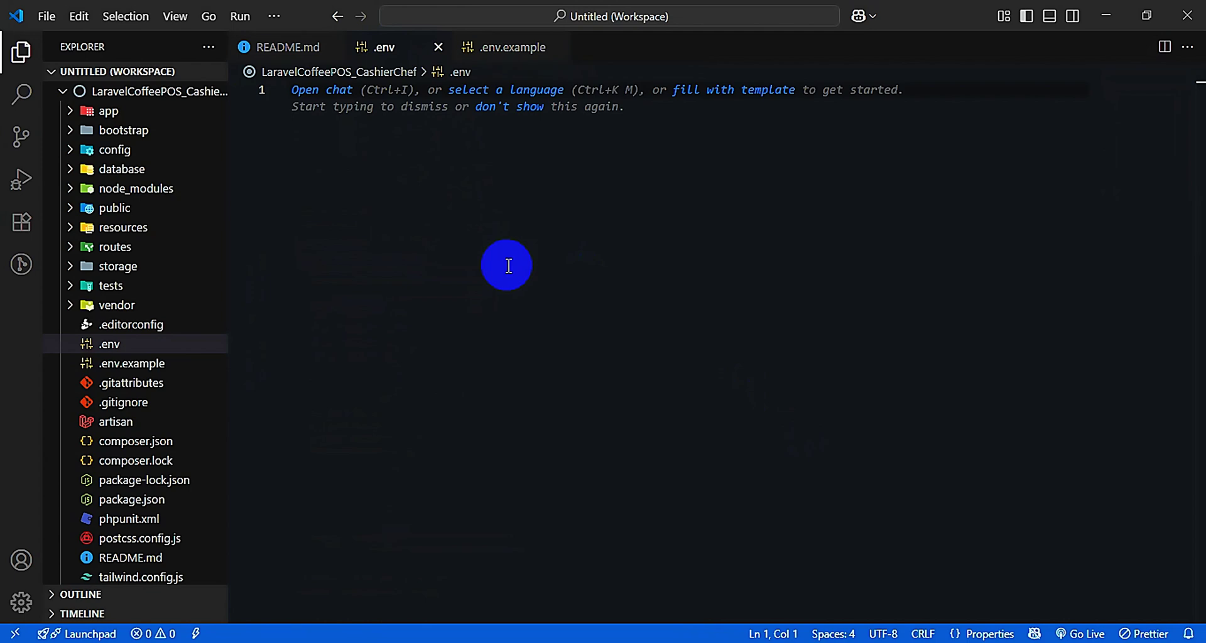
key(ctrl+v)
Uncomment the DB_ settings lines in .env
scroll(582, 576, up, 10)
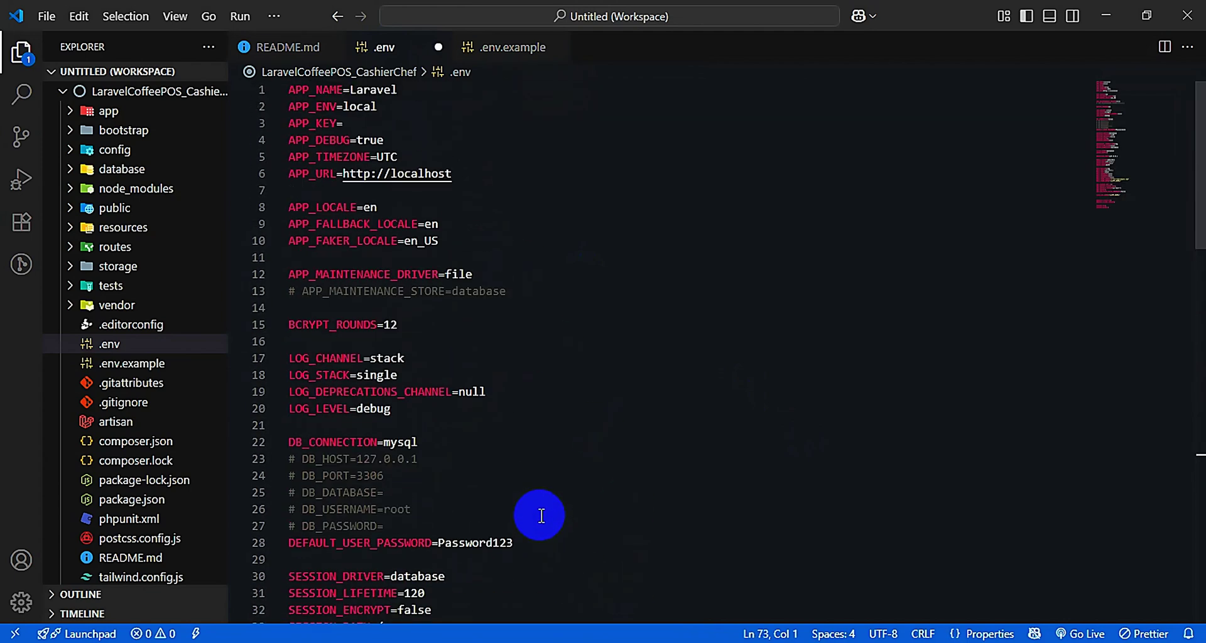
double_click(317, 123)
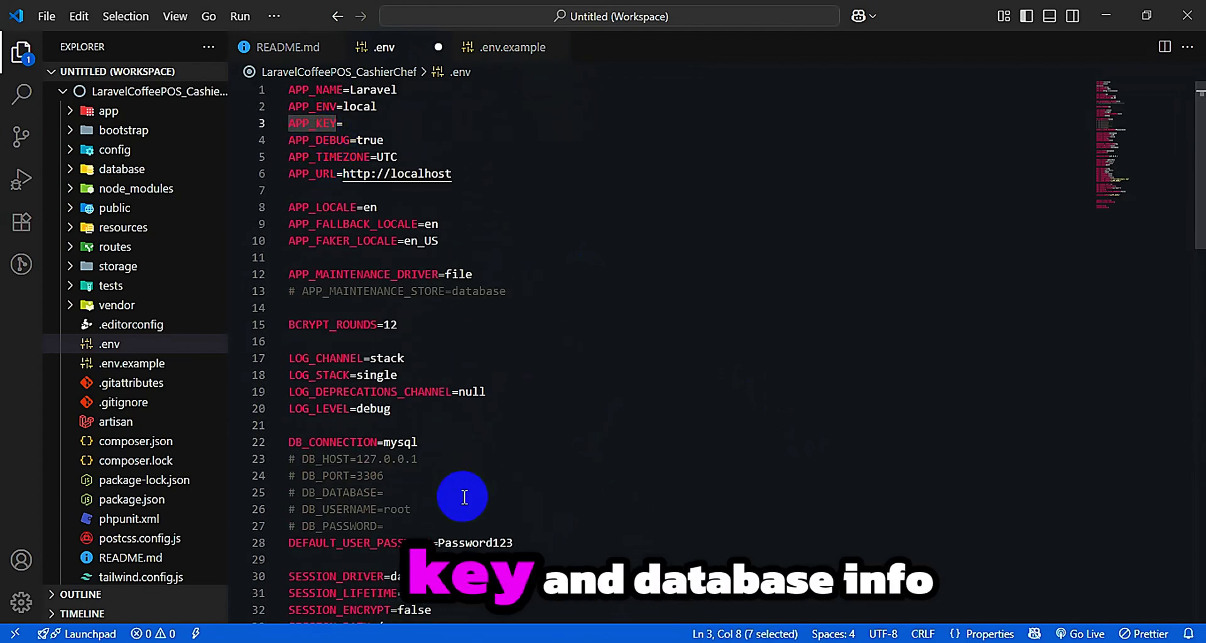
click(440, 494)
scroll(415, 494, down, 2)
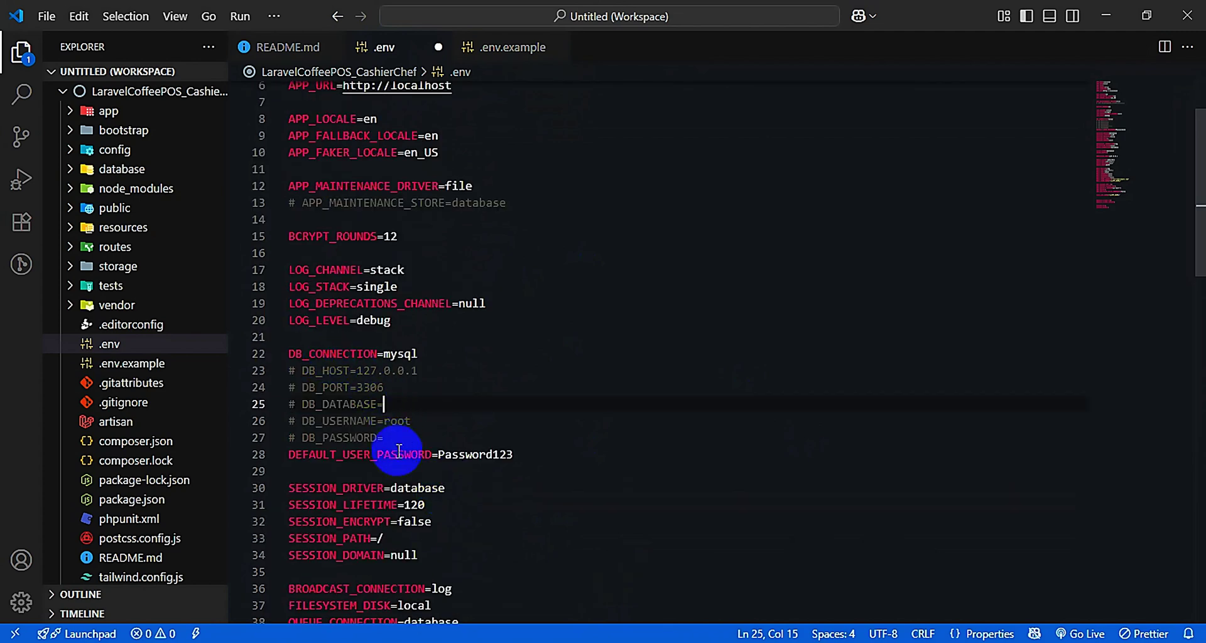
drag(382, 438, 282, 371)
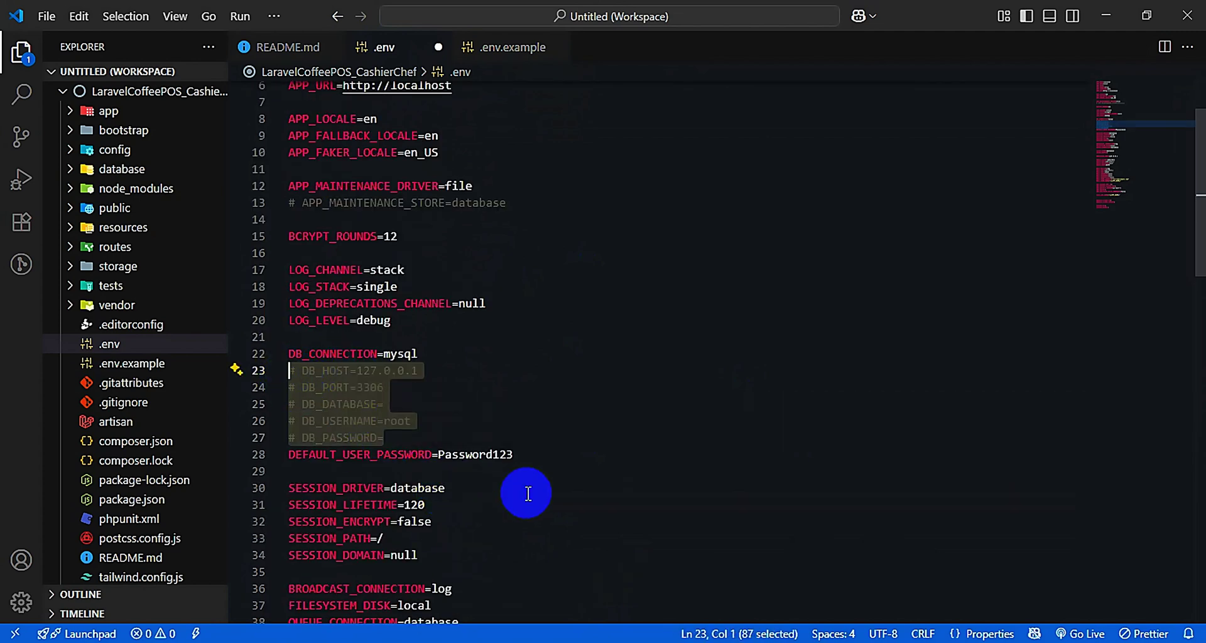
key(ctrl+slash)
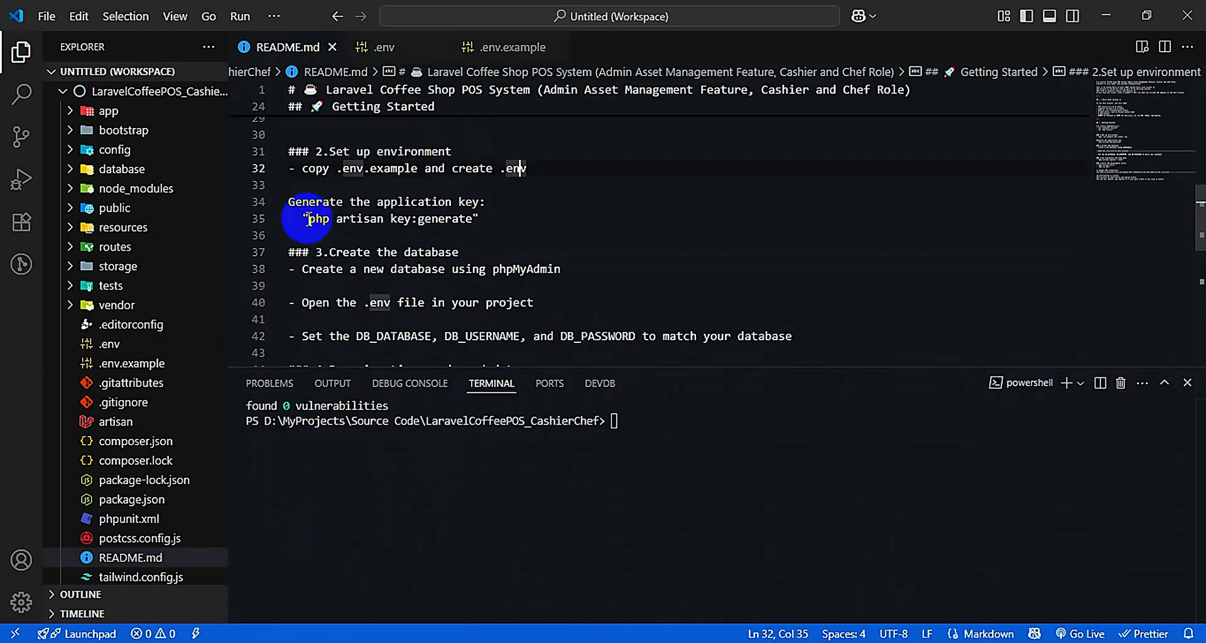
Run php artisan key:generate in the terminal to fill APP_KEY
drag(306, 220, 476, 220)
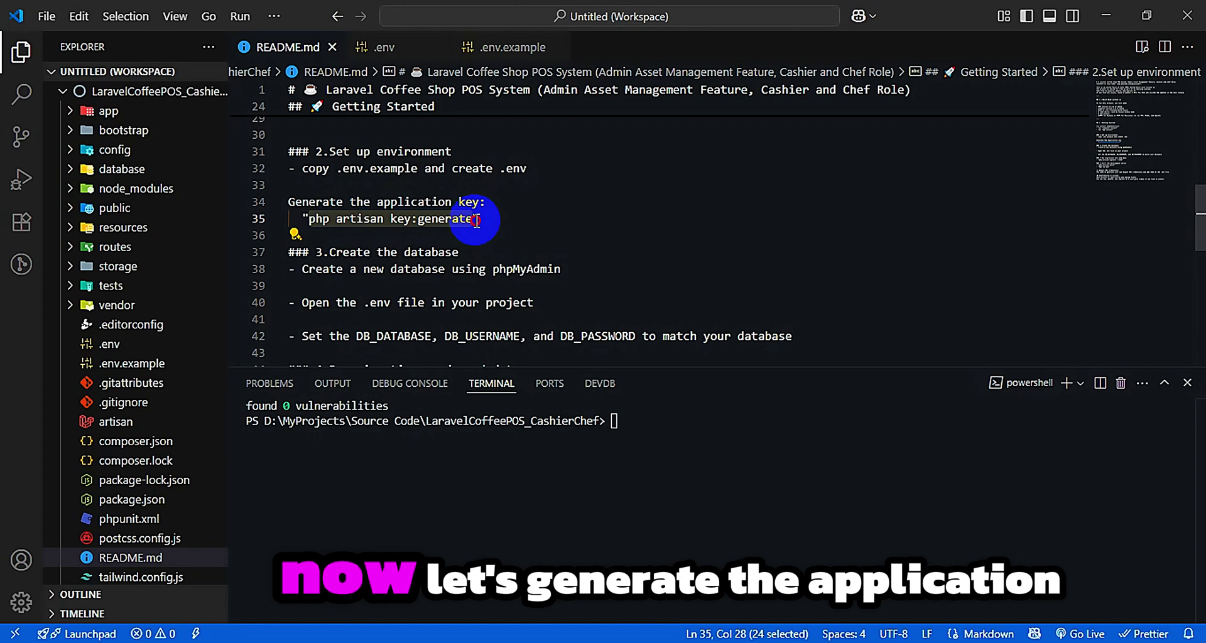
right_click(456, 221)
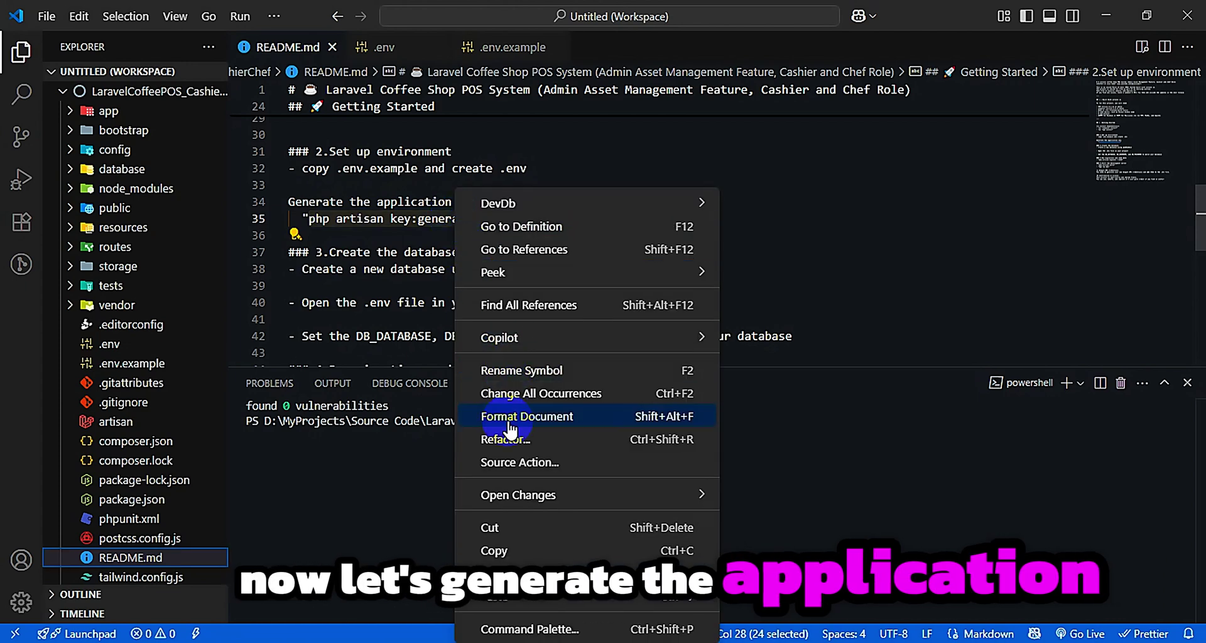
click(499, 552)
click(619, 422)
key(ctrl+v)
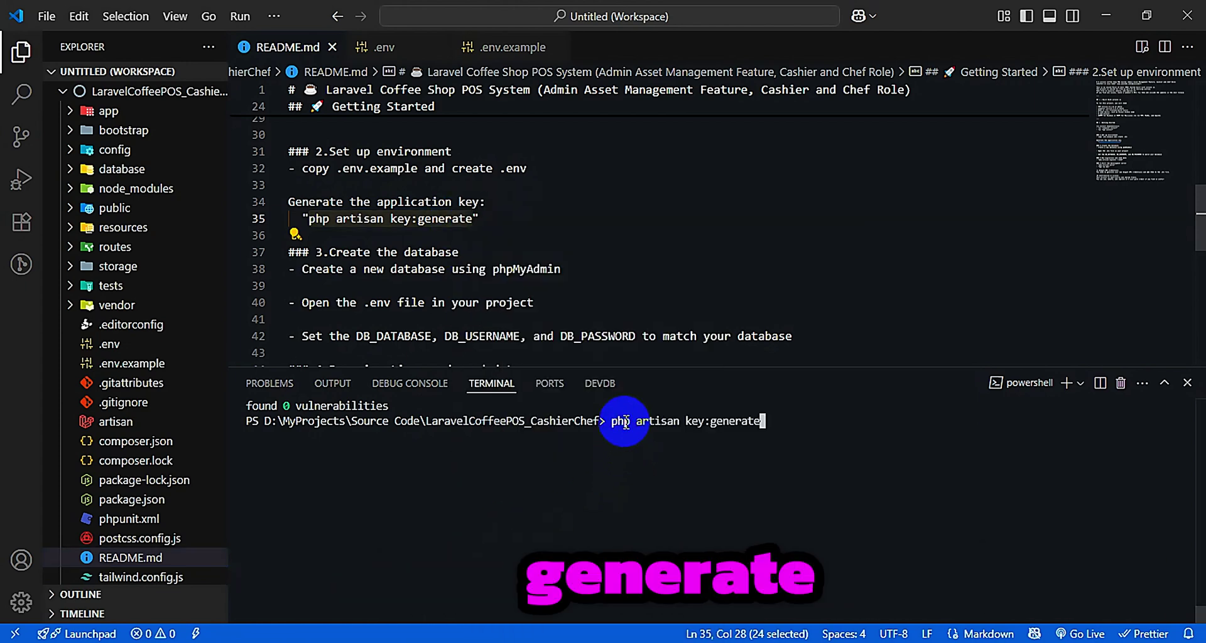
key(Return)
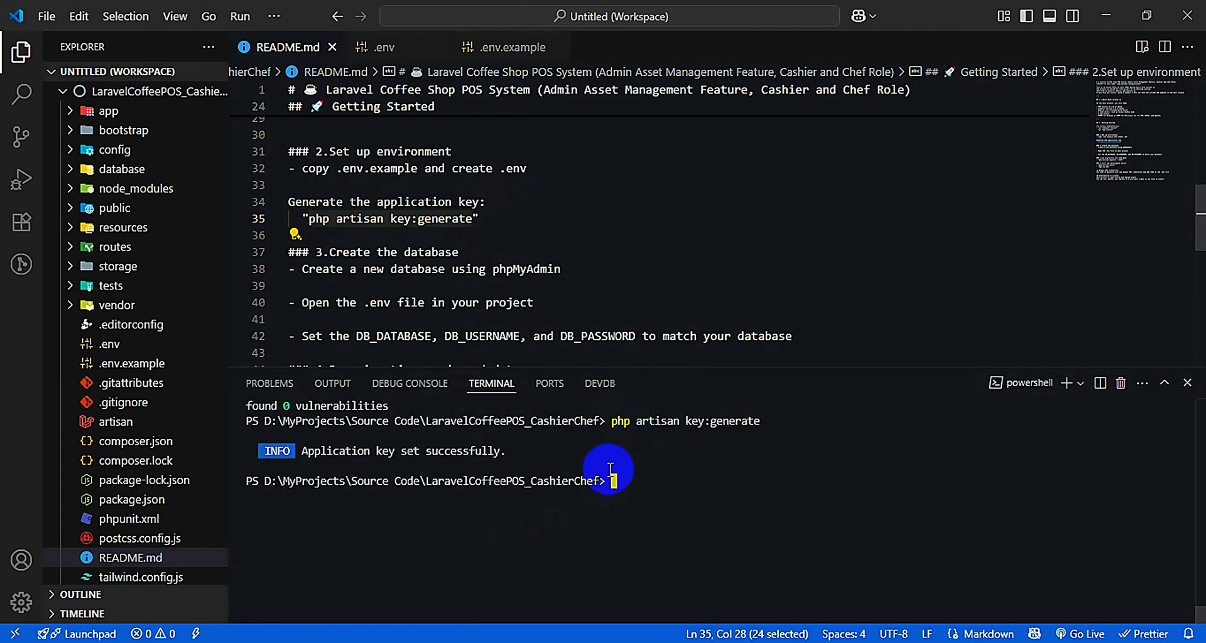
Review the .env database settings: mysql, 127.0.0.1, 3306 and the empty DB_DATABASE
click(398, 48)
scroll(539, 315, up, 5)
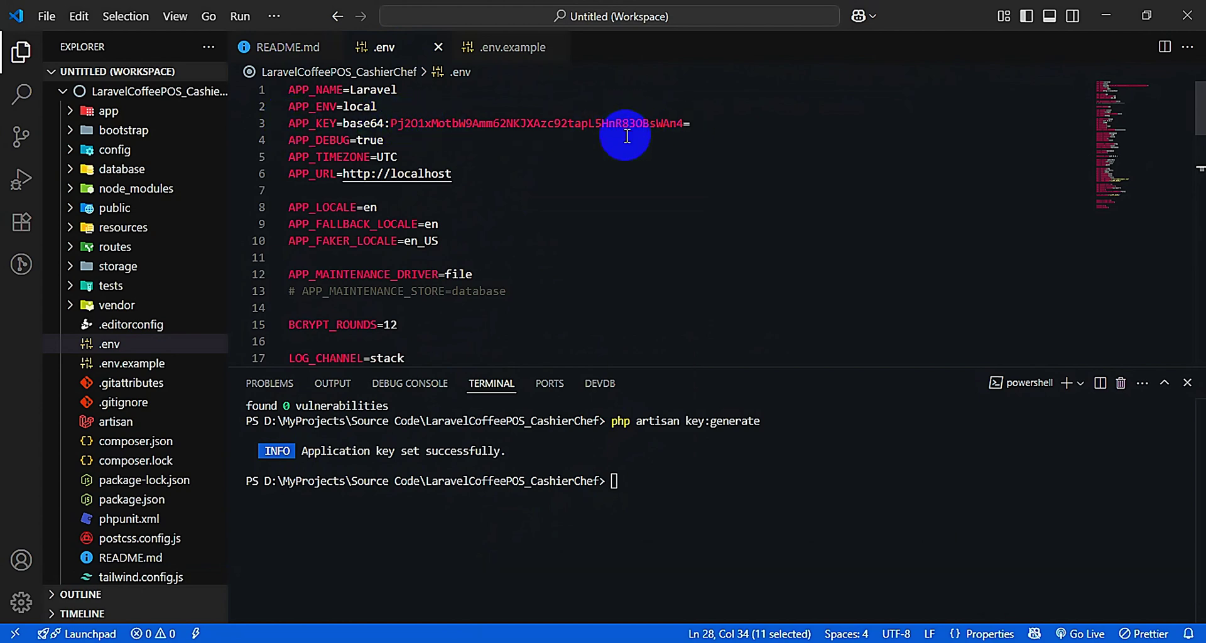
scroll(622, 251, down, 6)
click(559, 243)
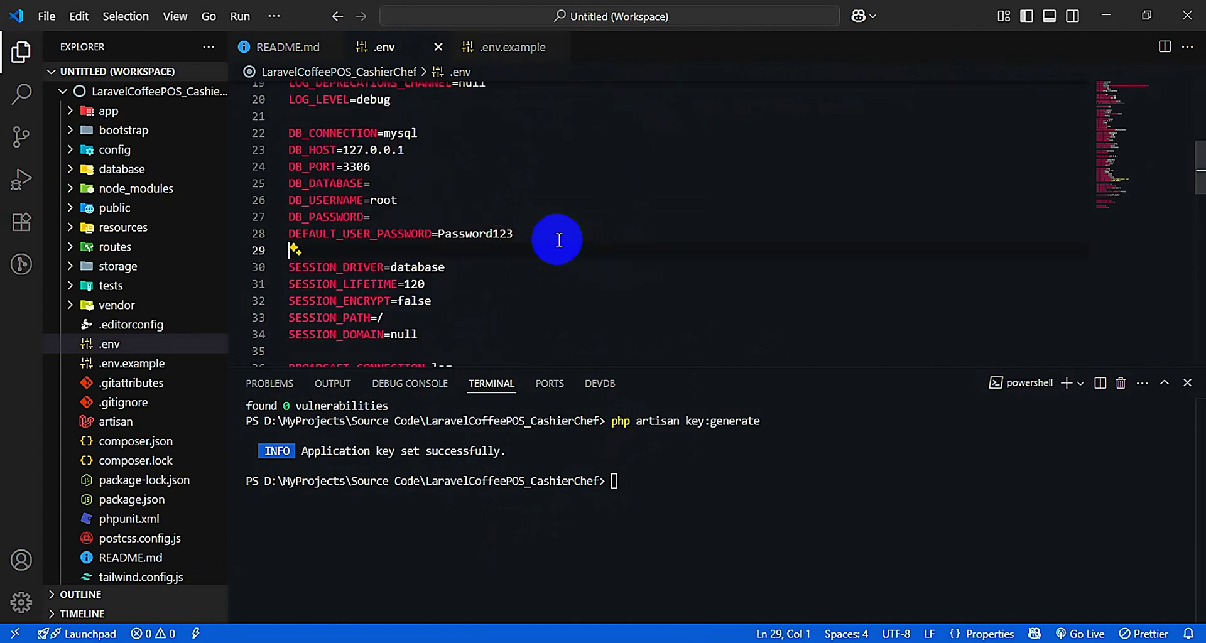
drag(535, 240, 284, 132)
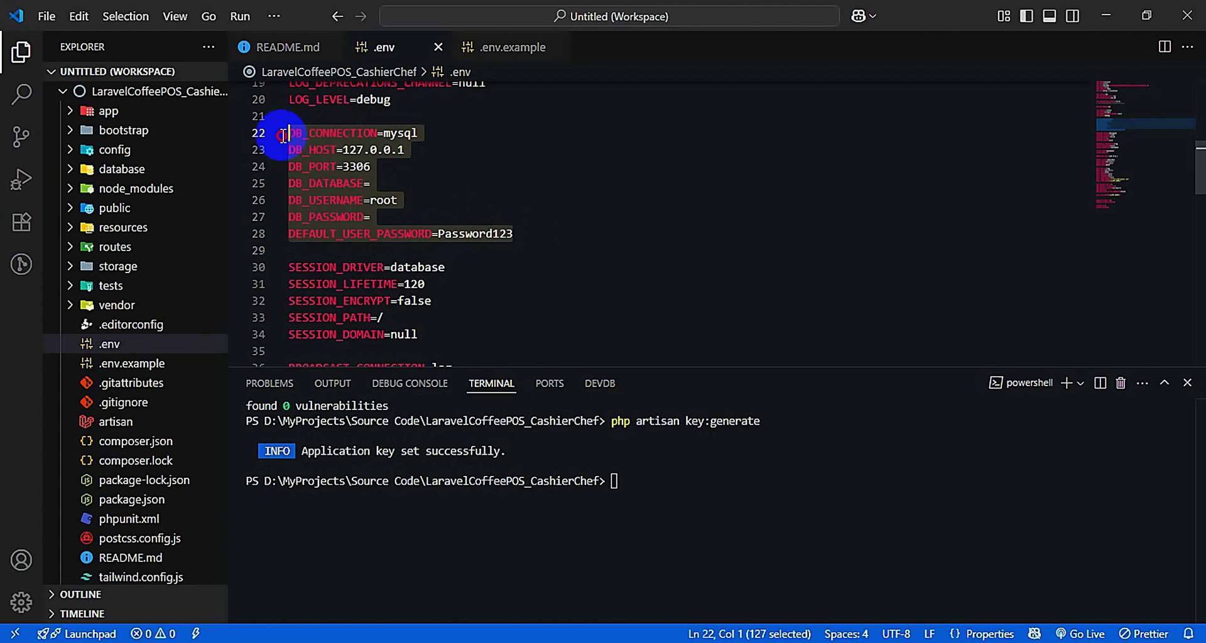
double_click(398, 134)
drag(404, 149, 344, 151)
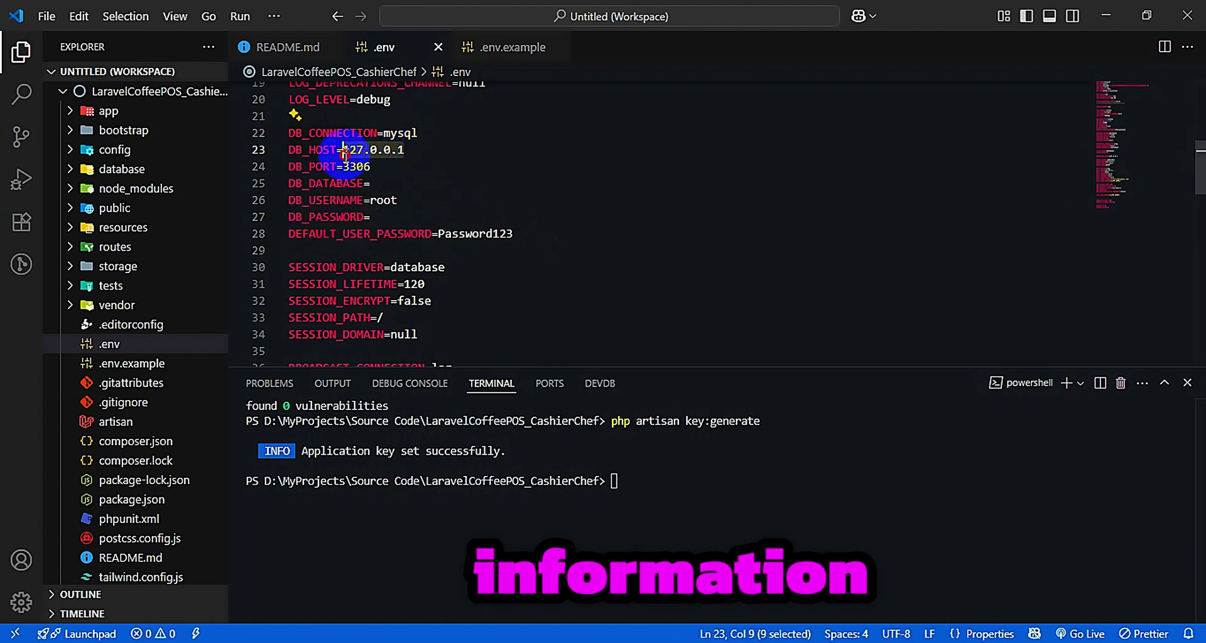
double_click(360, 166)
double_click(348, 183)
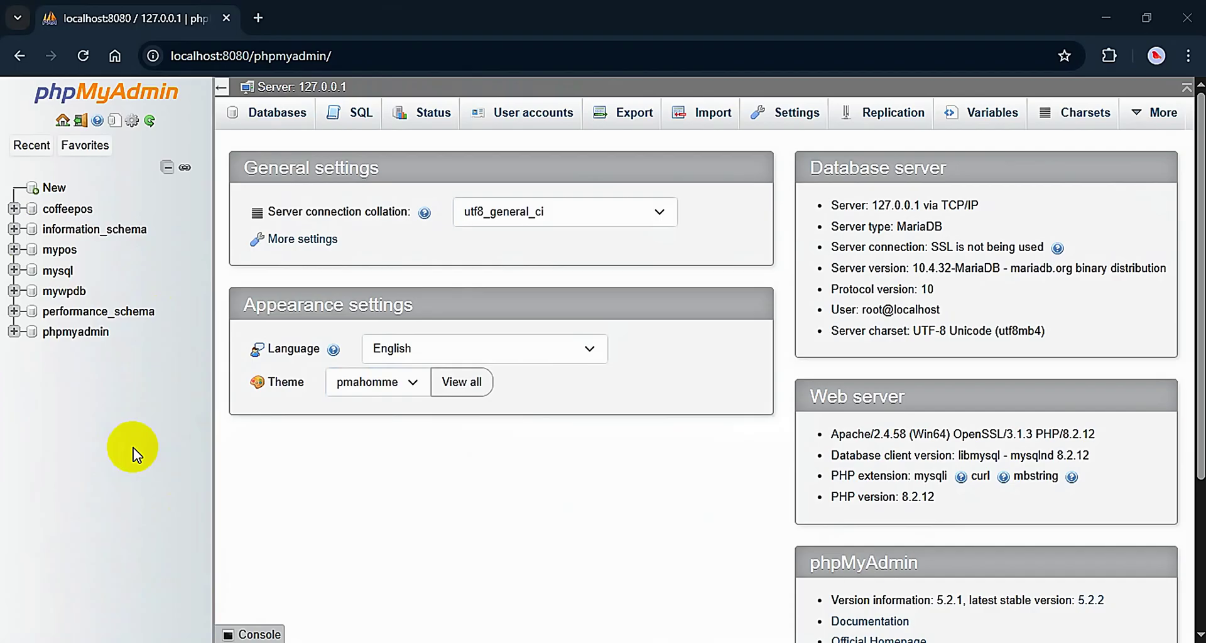
Create the pos_testing database in phpMyAdmin, then start typing pos_testing as DB_DATABASE in .env
click(54, 188)
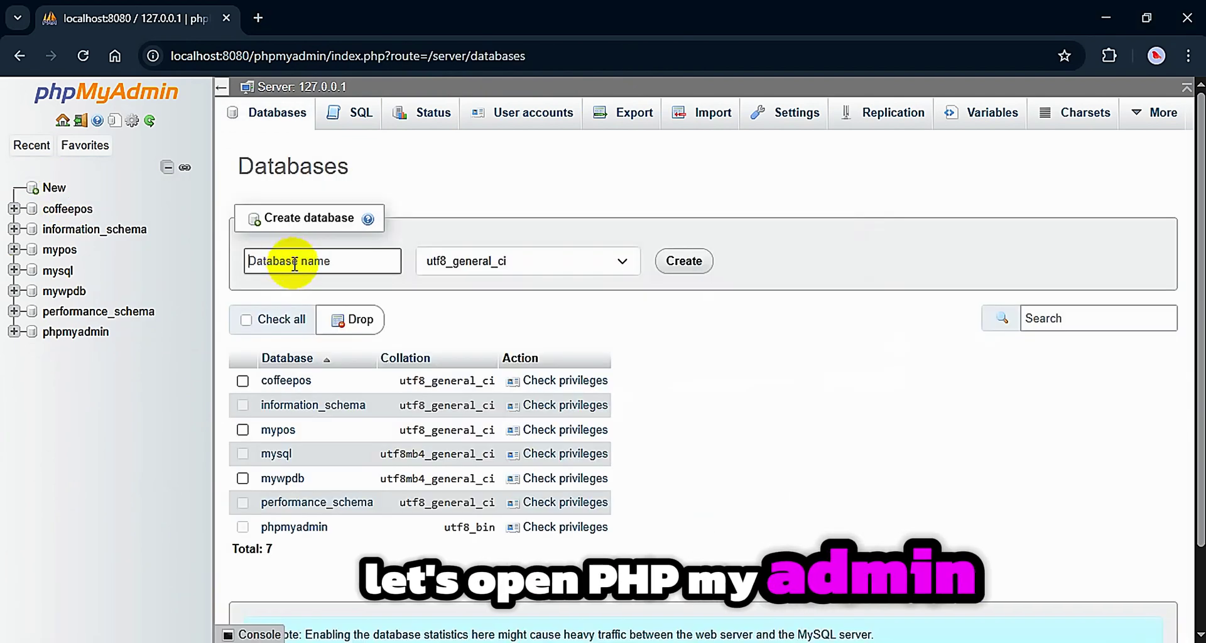
text(pos_testing)
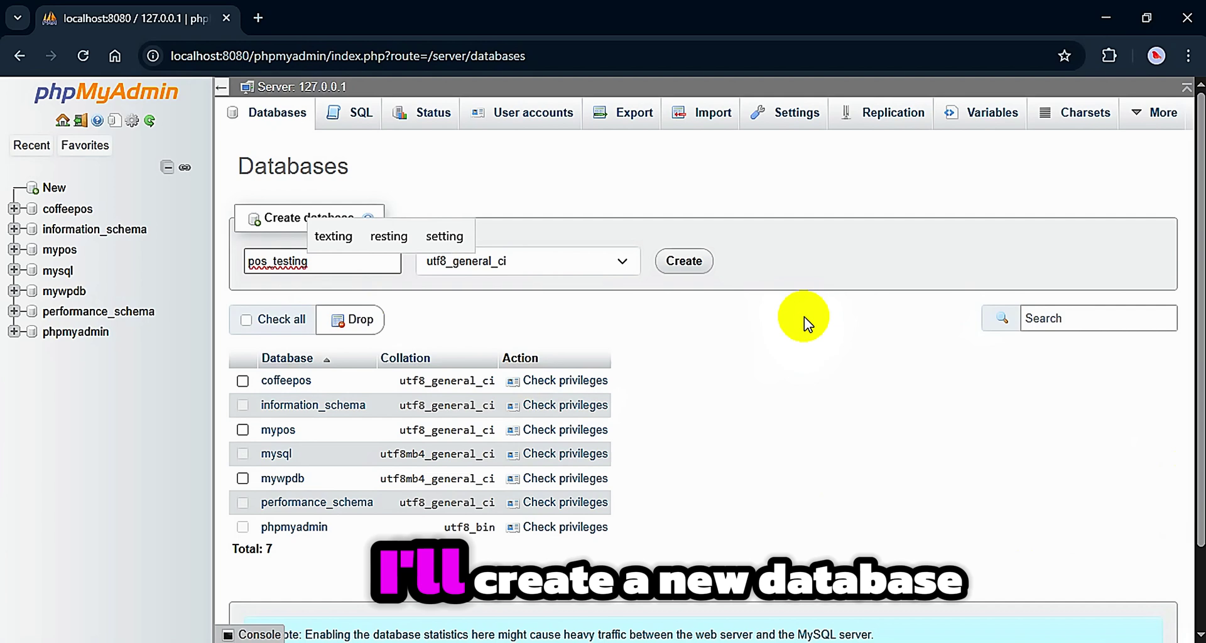
click(694, 263)
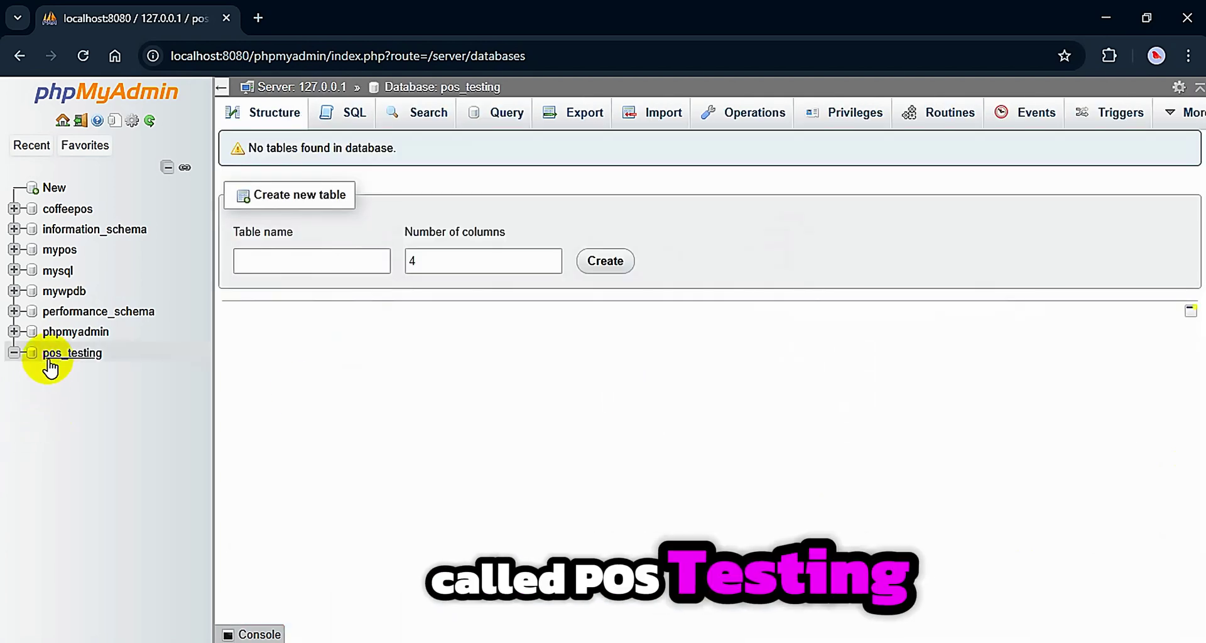
click(63, 355)
click(63, 356)
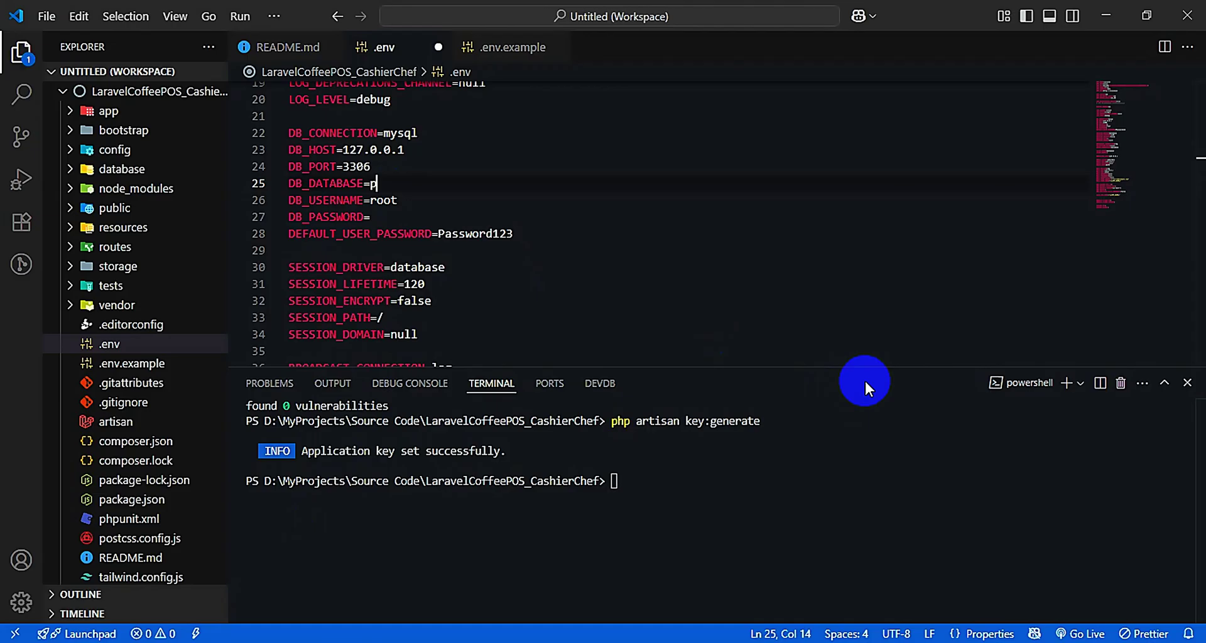
text(pos_)
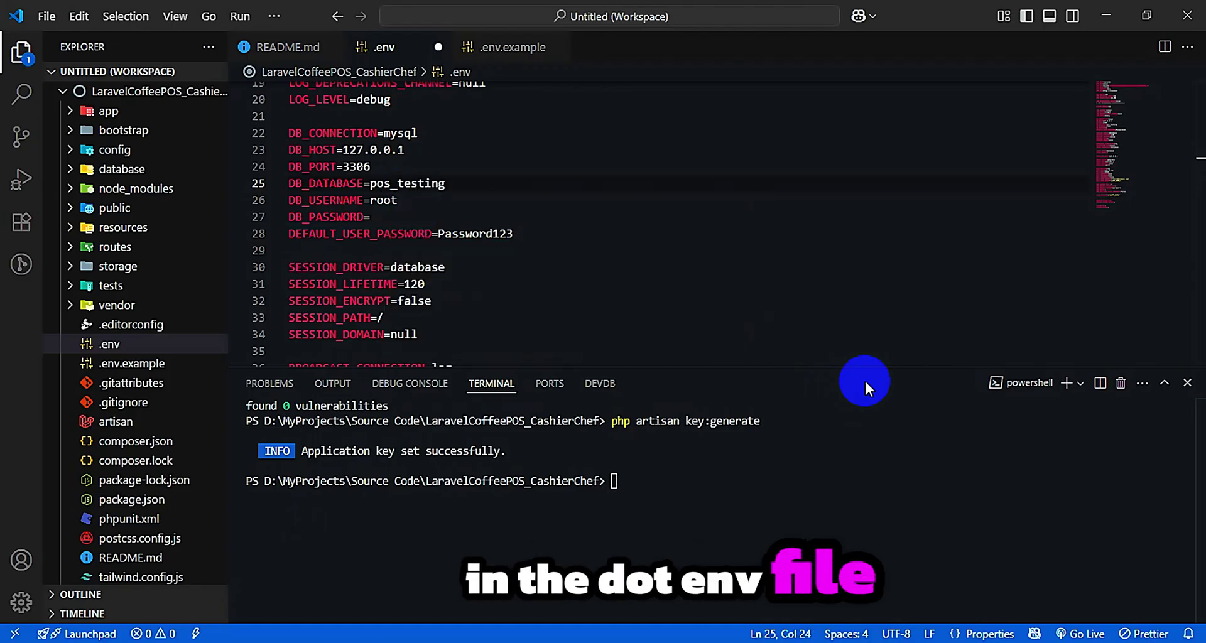
text(testing)
Save .env with DB_DATABASE=pos_testing and review the README's database setup step
key(ctrl+s)
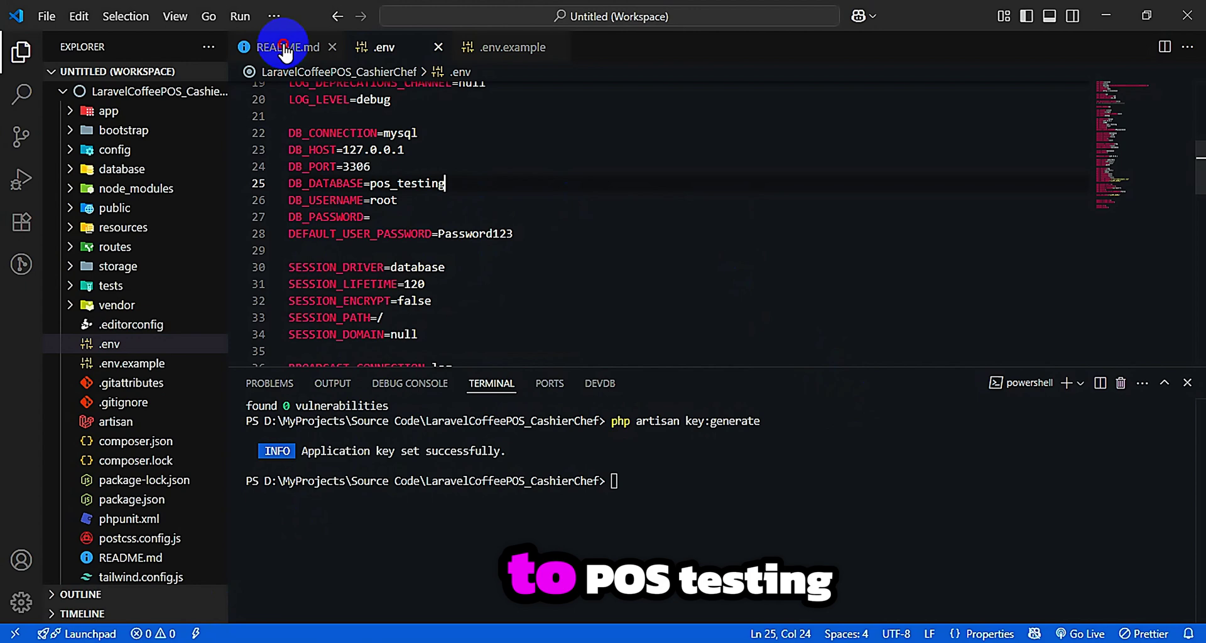
click(284, 47)
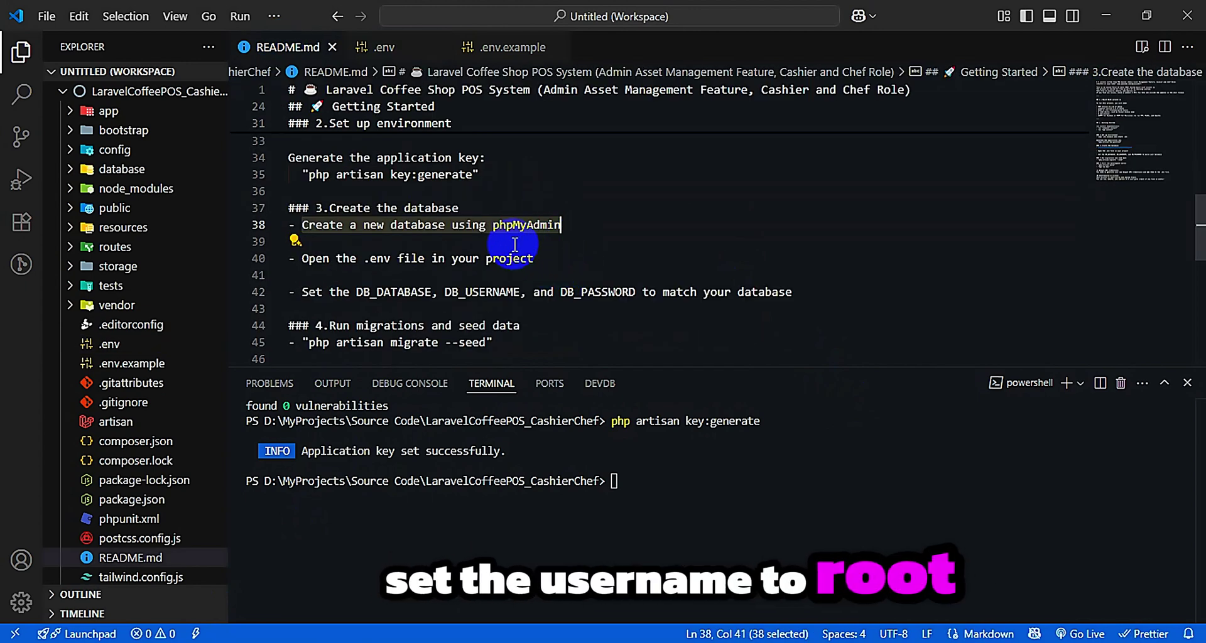
drag(301, 259, 537, 258)
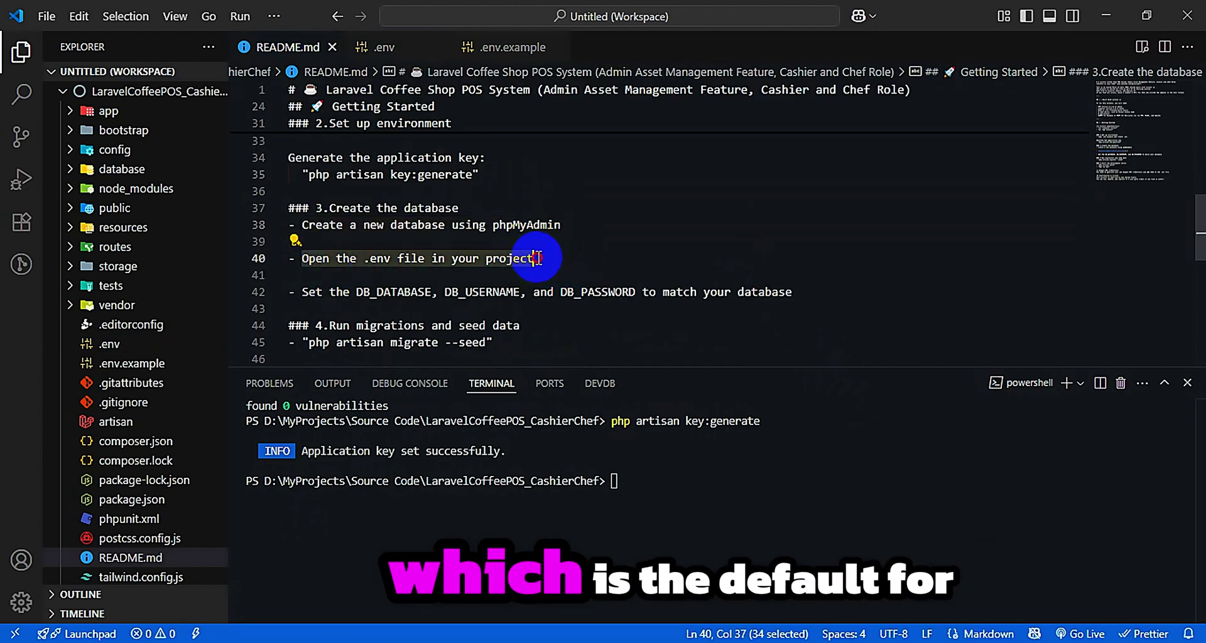
drag(302, 291, 414, 294)
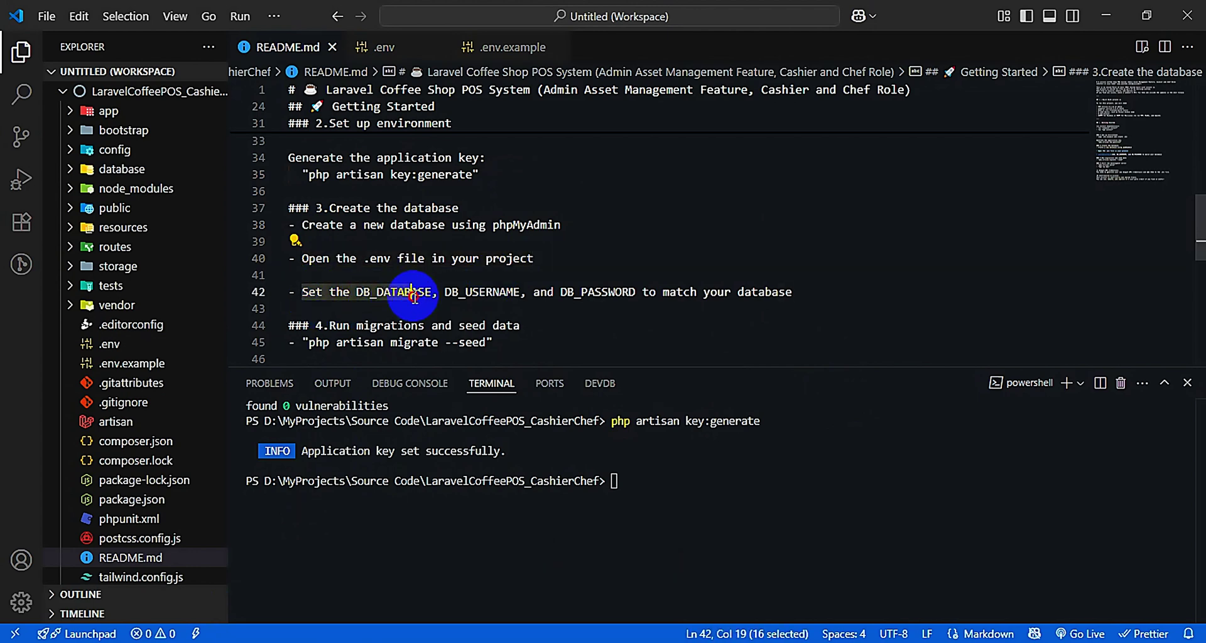
click(460, 293)
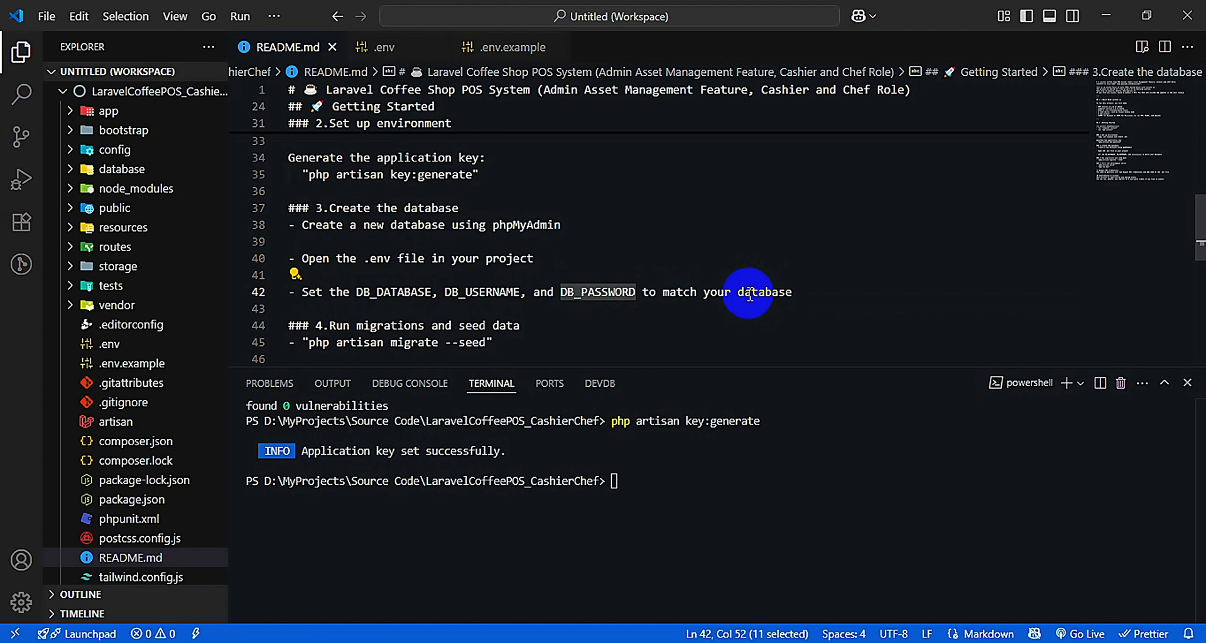
click(387, 48)
click(322, 50)
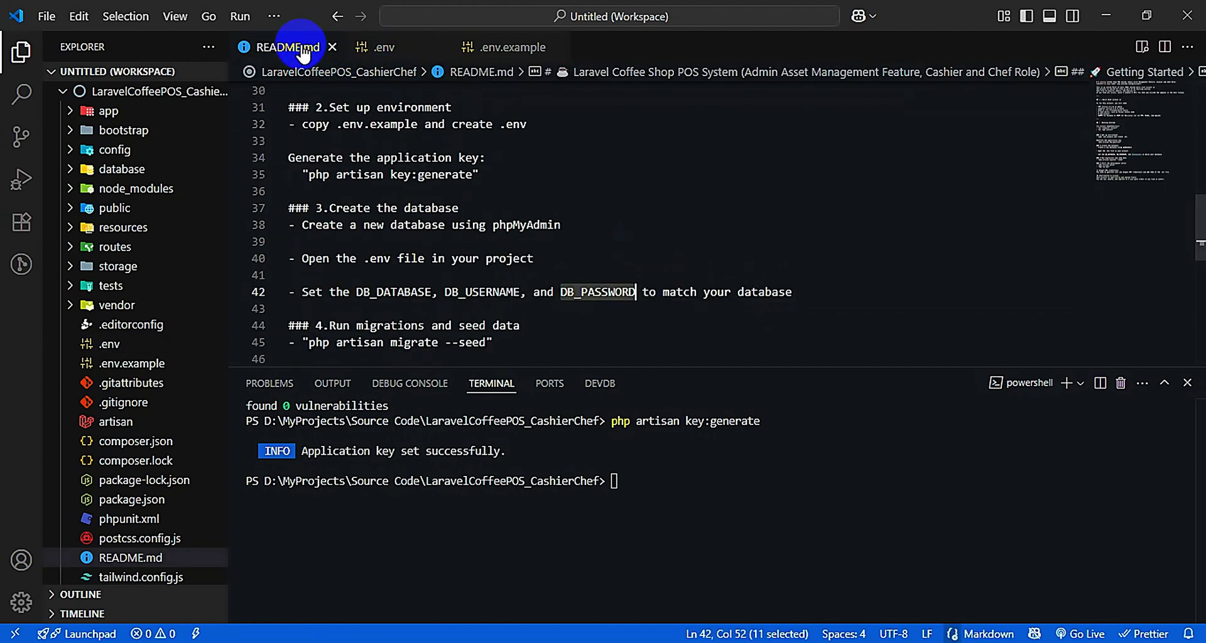
Copy php artisan migrate --seed from the README and run it in the terminal
drag(319, 280, 538, 281)
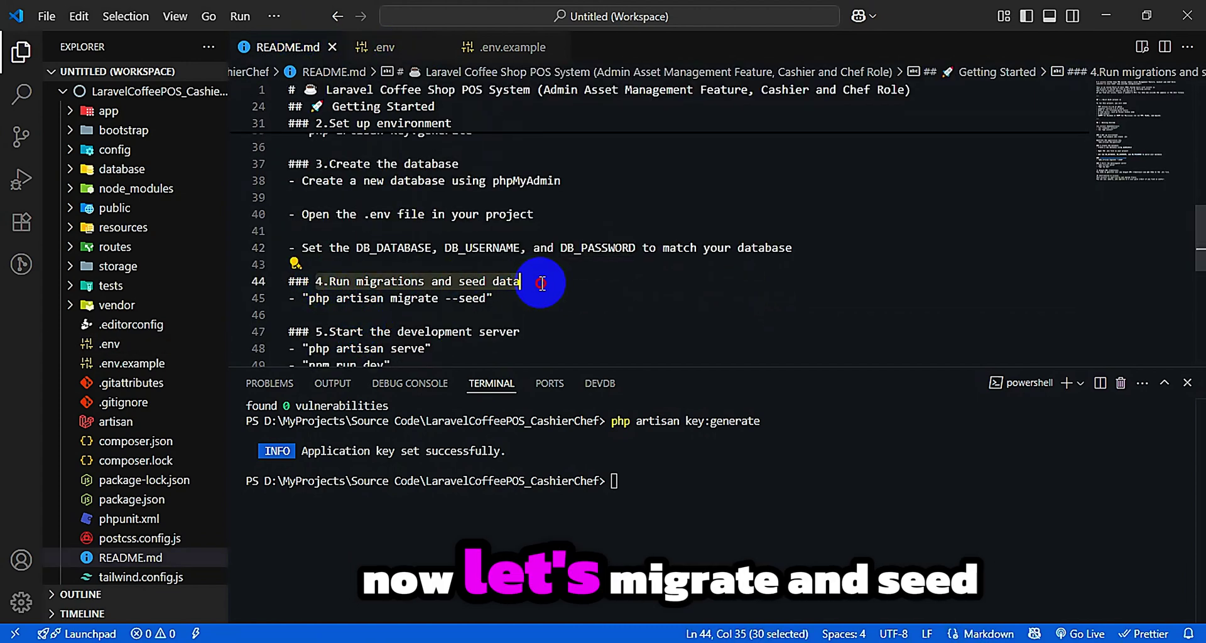
drag(309, 298, 487, 297)
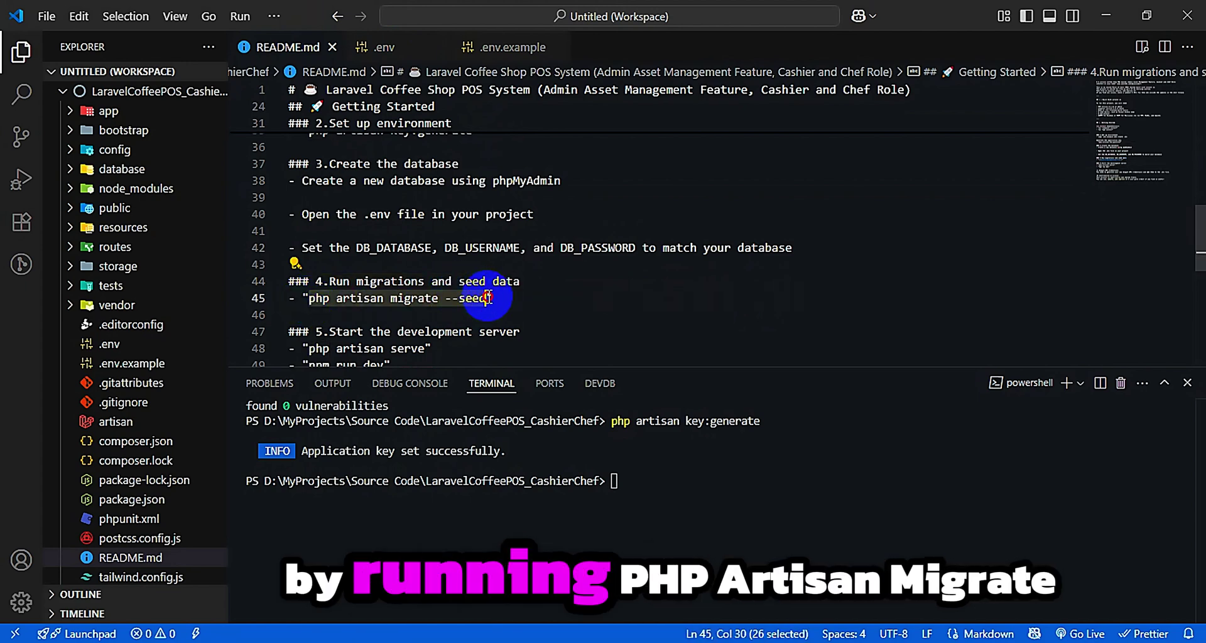
right_click(472, 298)
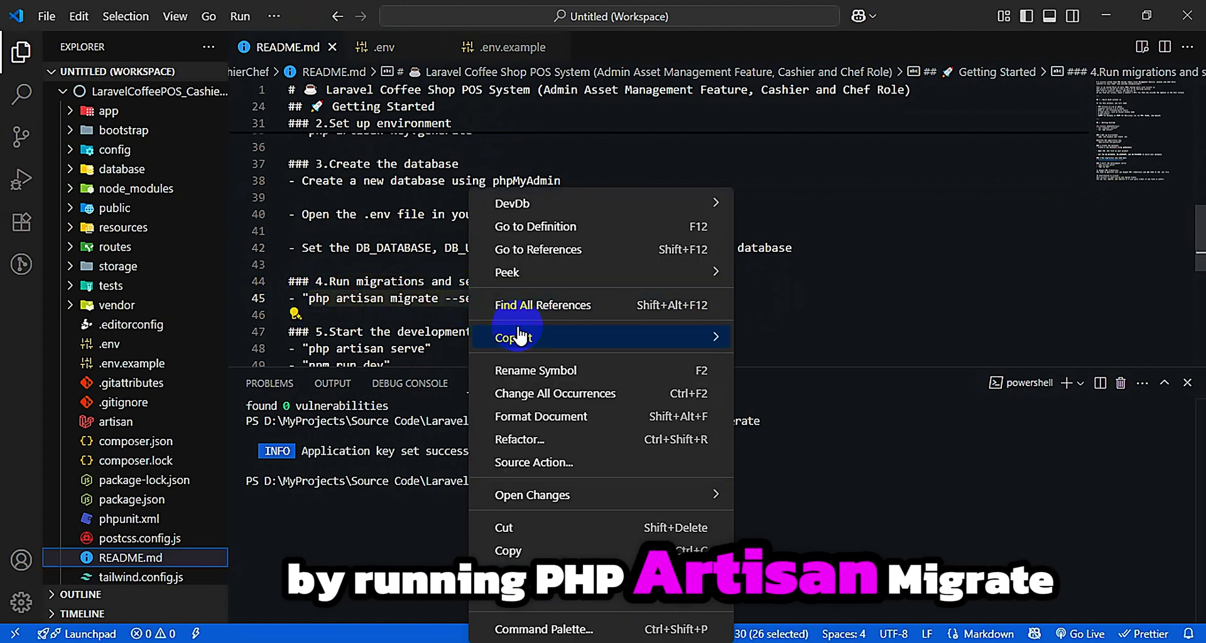
click(509, 550)
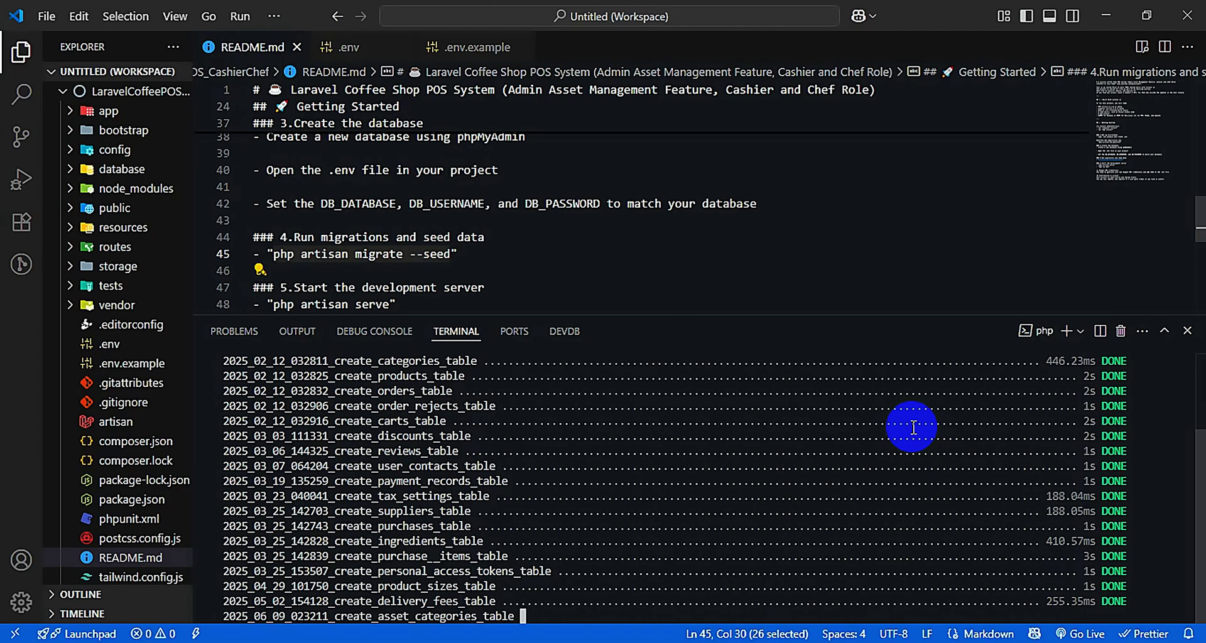
Browse pos_testing's tables, the six delivery_fees rows, and the users table's admin account
click(73, 360)
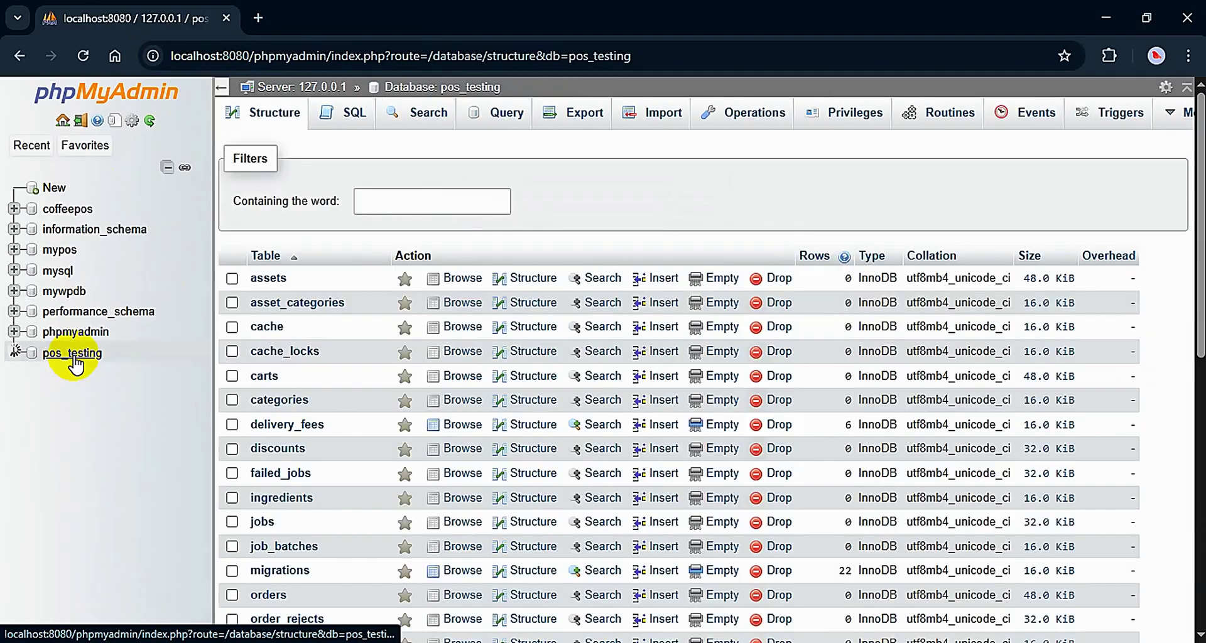
scroll(712, 459, down, 7)
scroll(304, 479, up, 4)
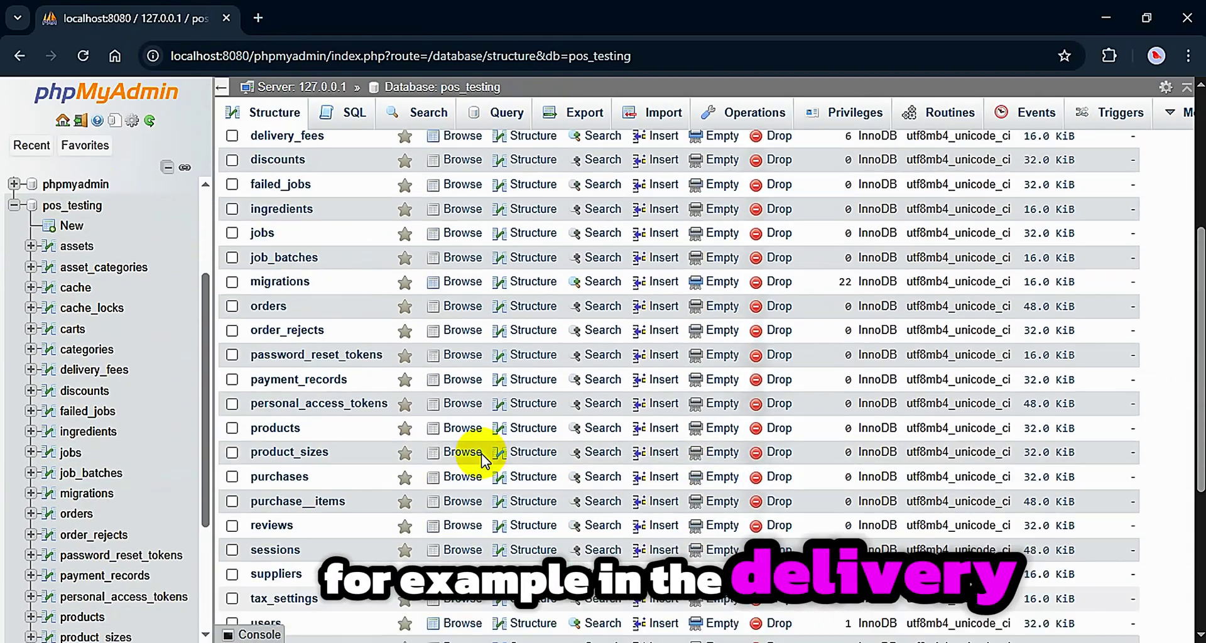
scroll(316, 201, up, 3)
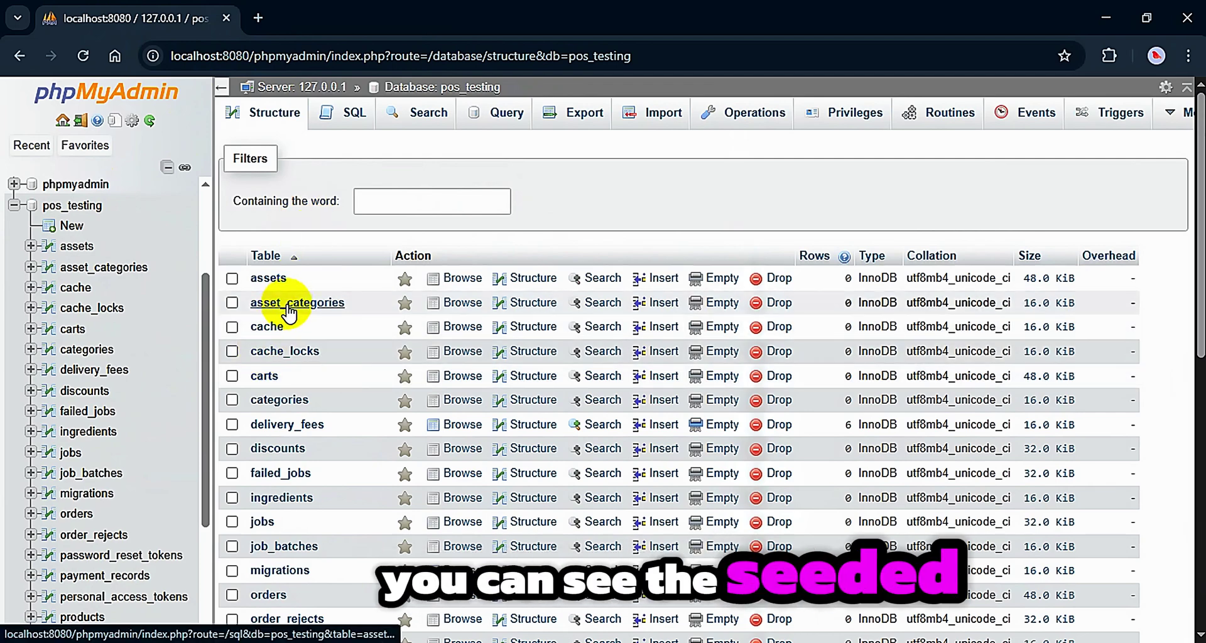
click(303, 424)
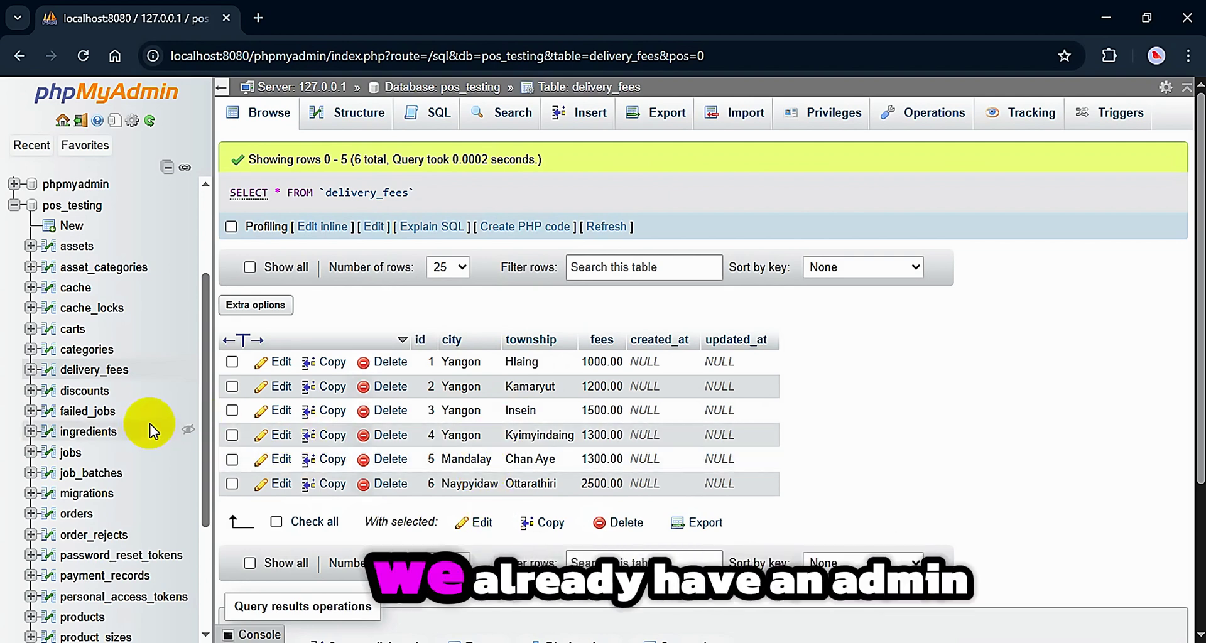
scroll(153, 432, down, 5)
click(74, 600)
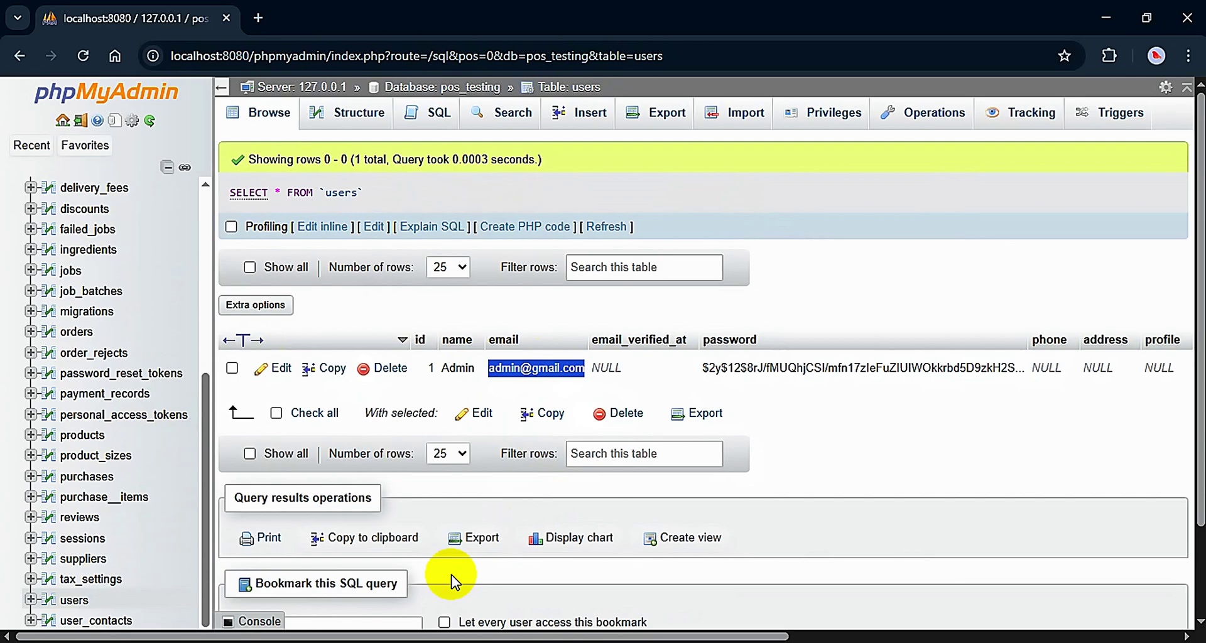
Start the Laravel server with php artisan serve on 127.0.0.1:8000
key(alt+Tab)
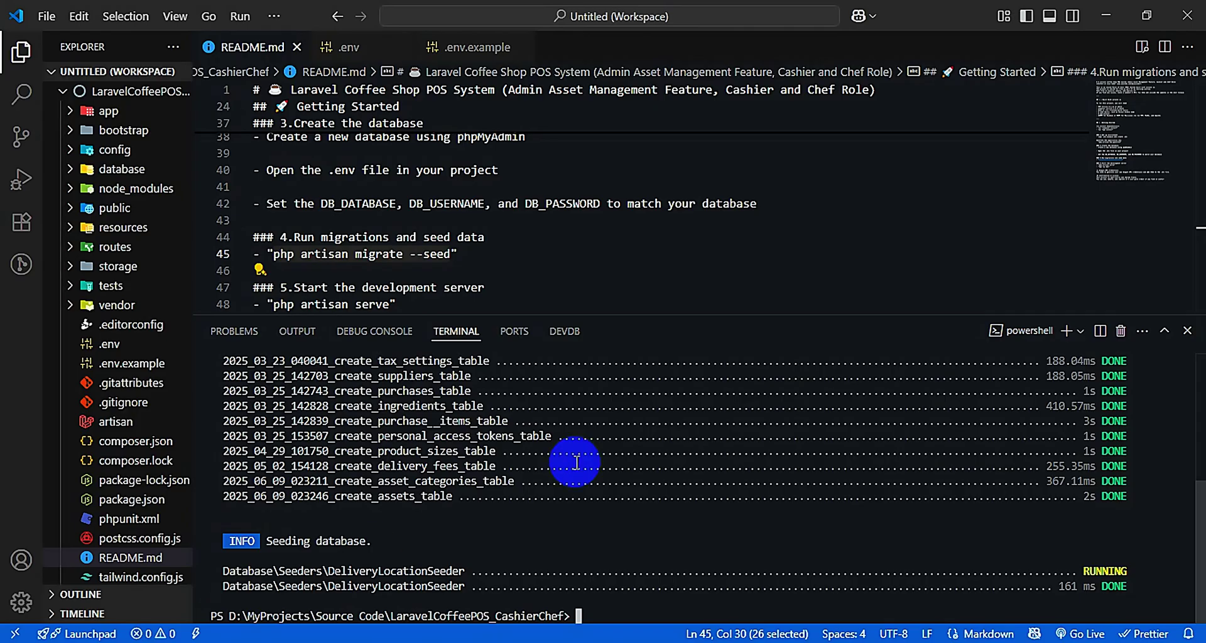
scroll(383, 274, down, 1)
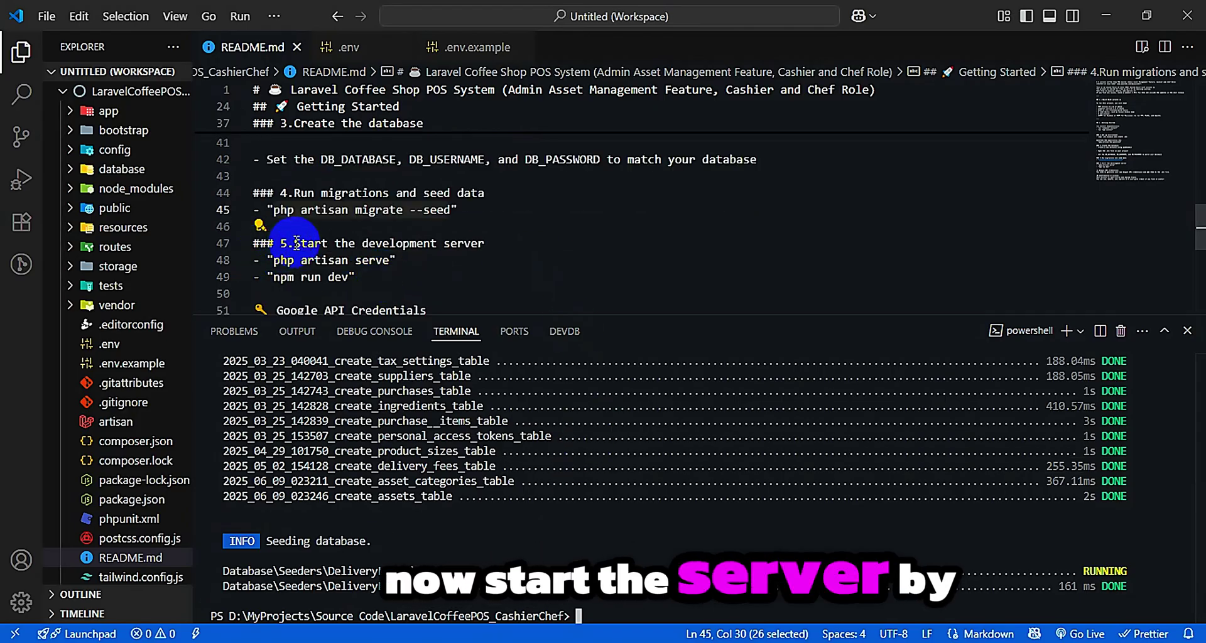
drag(294, 243, 530, 243)
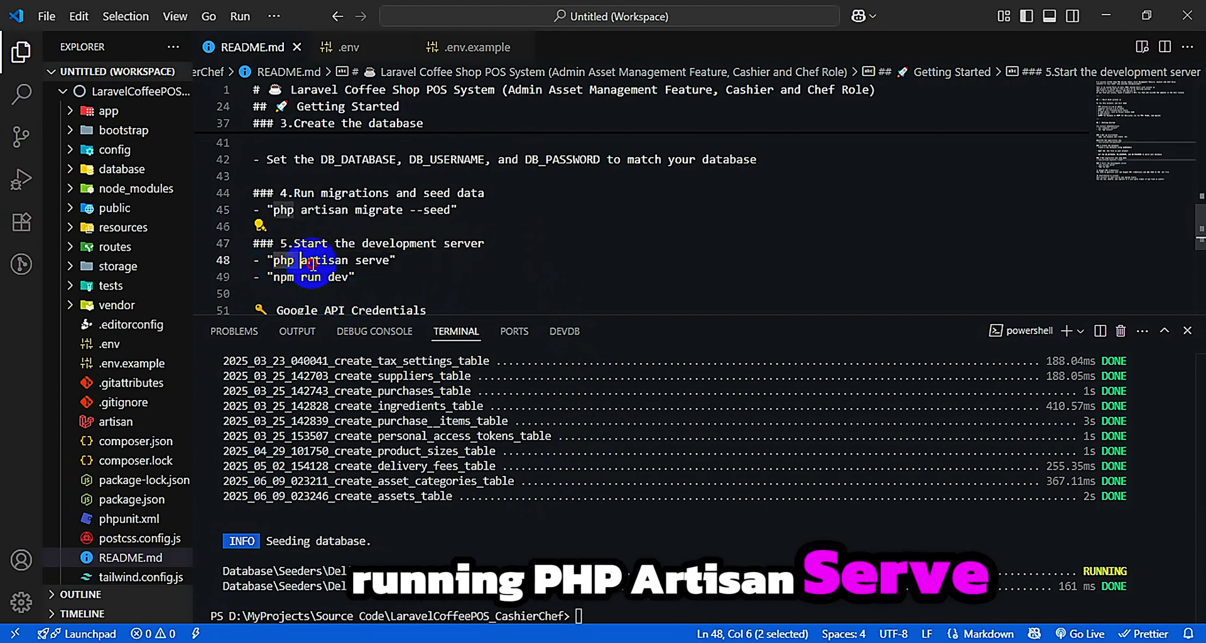
drag(273, 260, 389, 262)
right_click(382, 260)
click(447, 558)
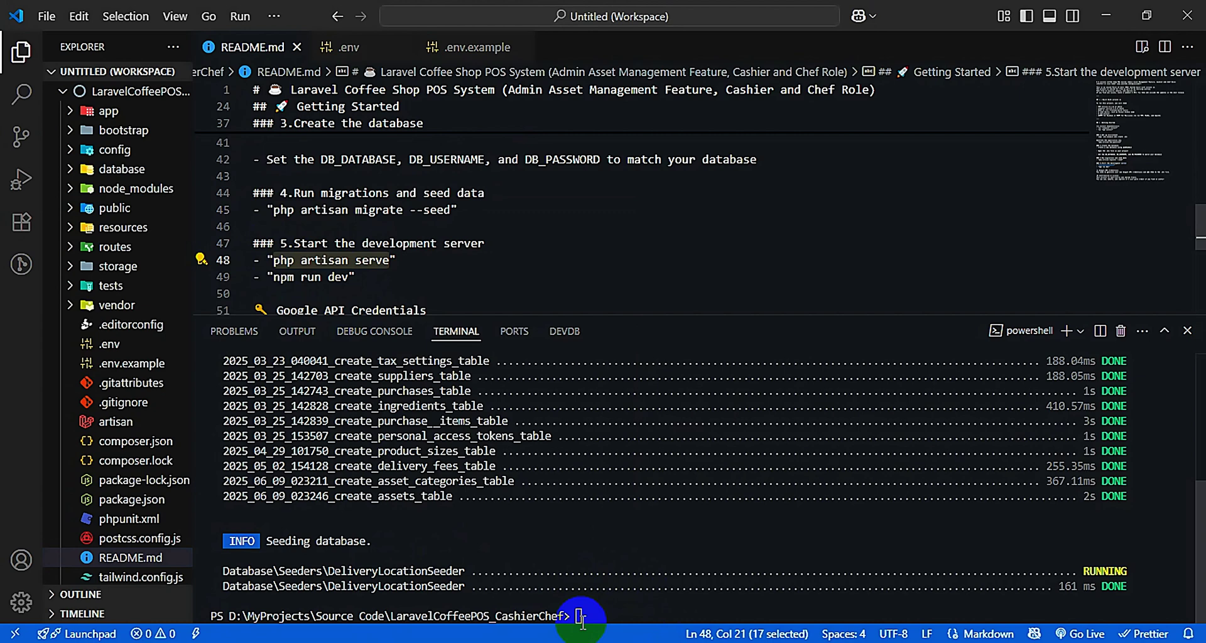
key(Return)
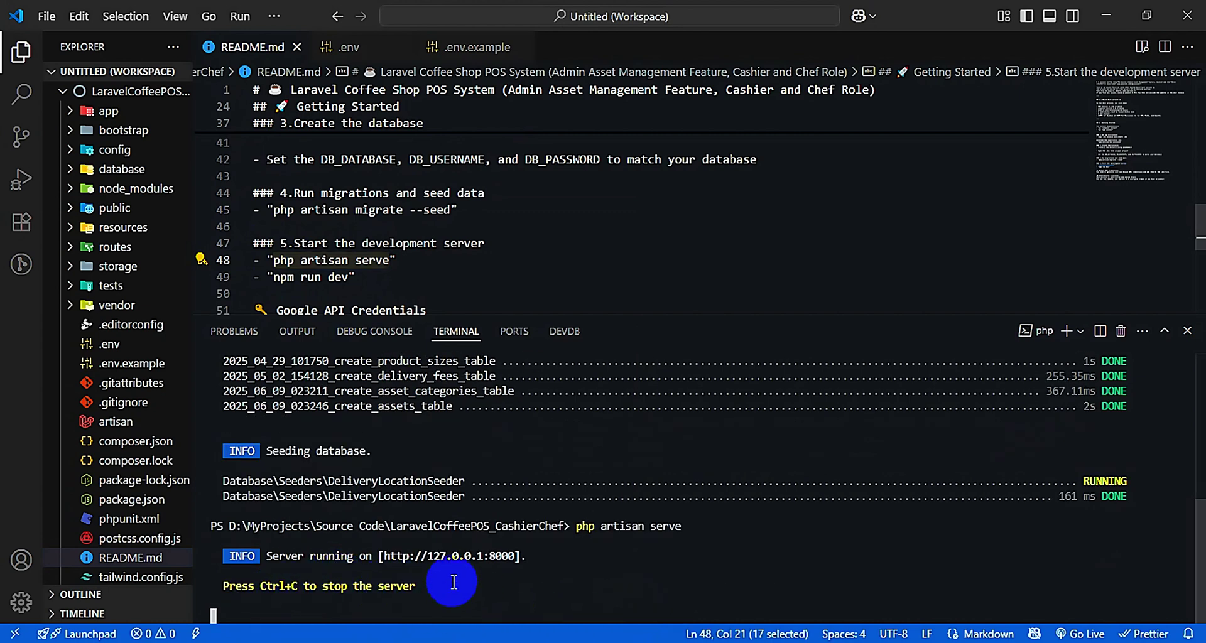
Run npm run dev in a second terminal and shrink the terminal panel
click(1066, 331)
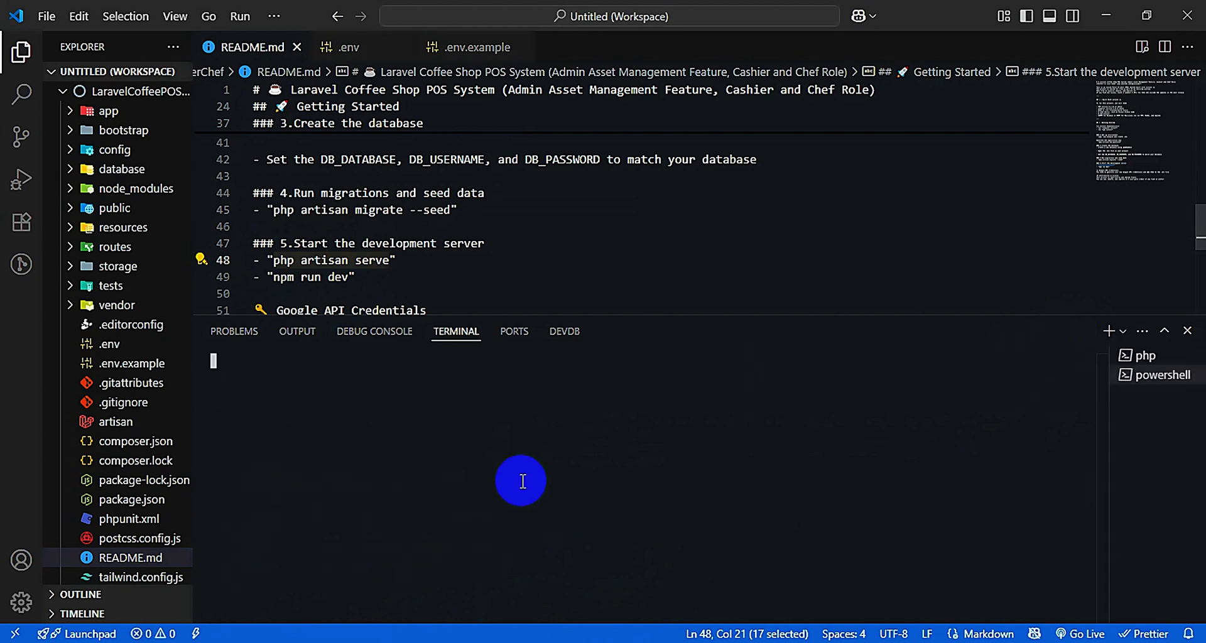
drag(271, 277, 349, 277)
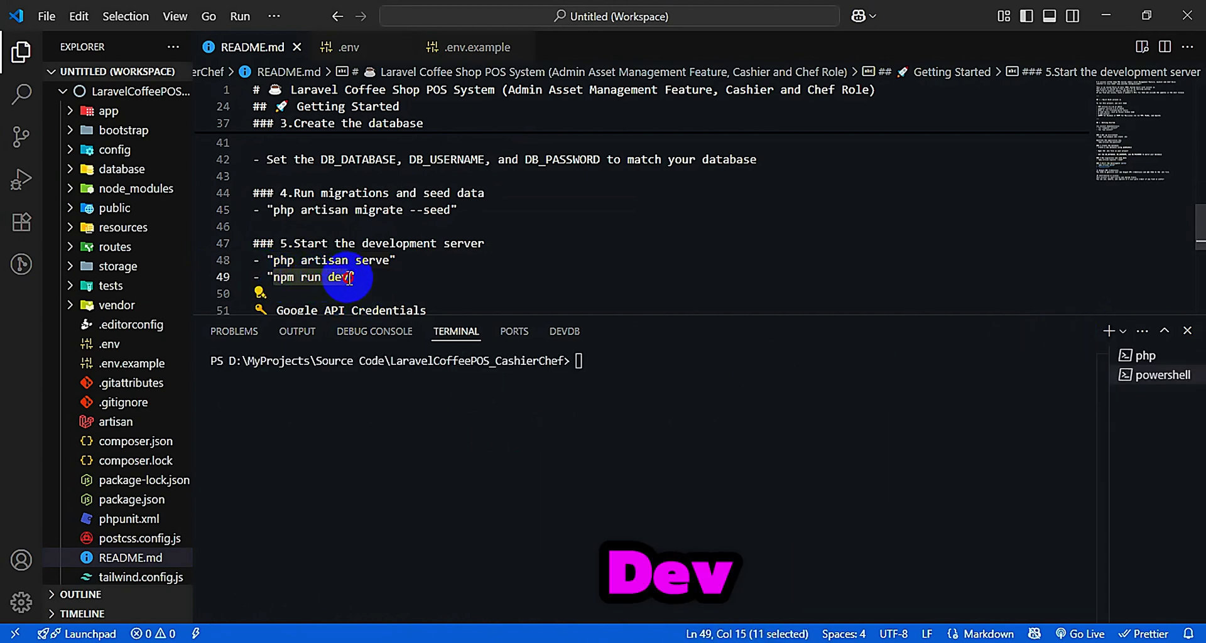
right_click(314, 277)
click(394, 546)
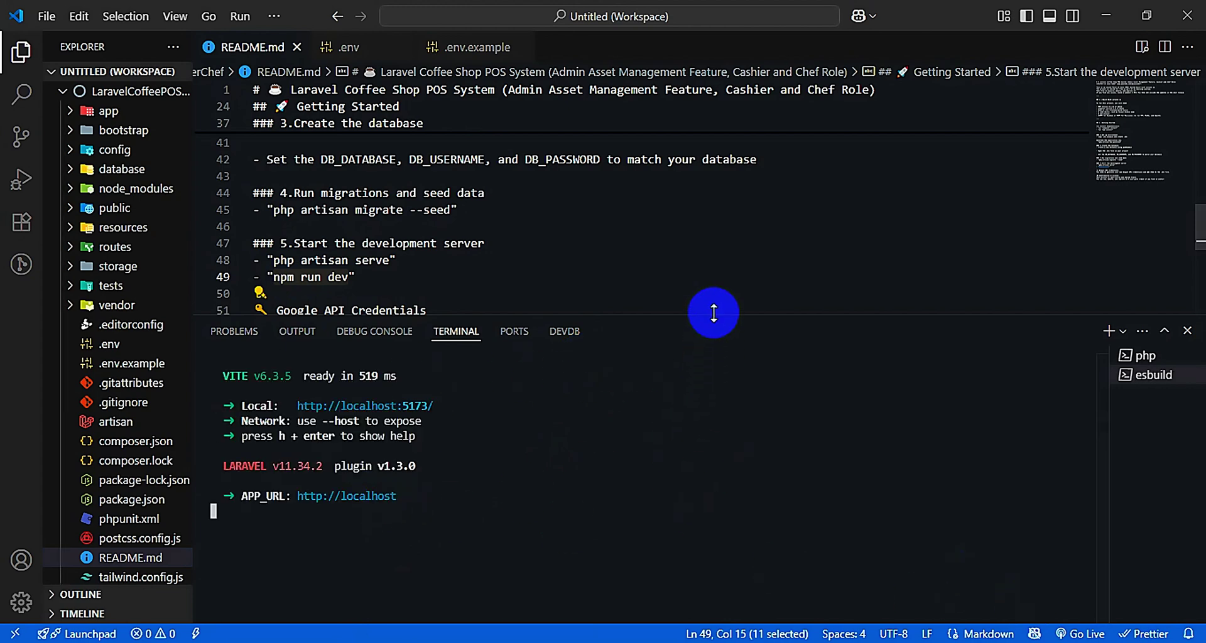
drag(714, 313, 732, 556)
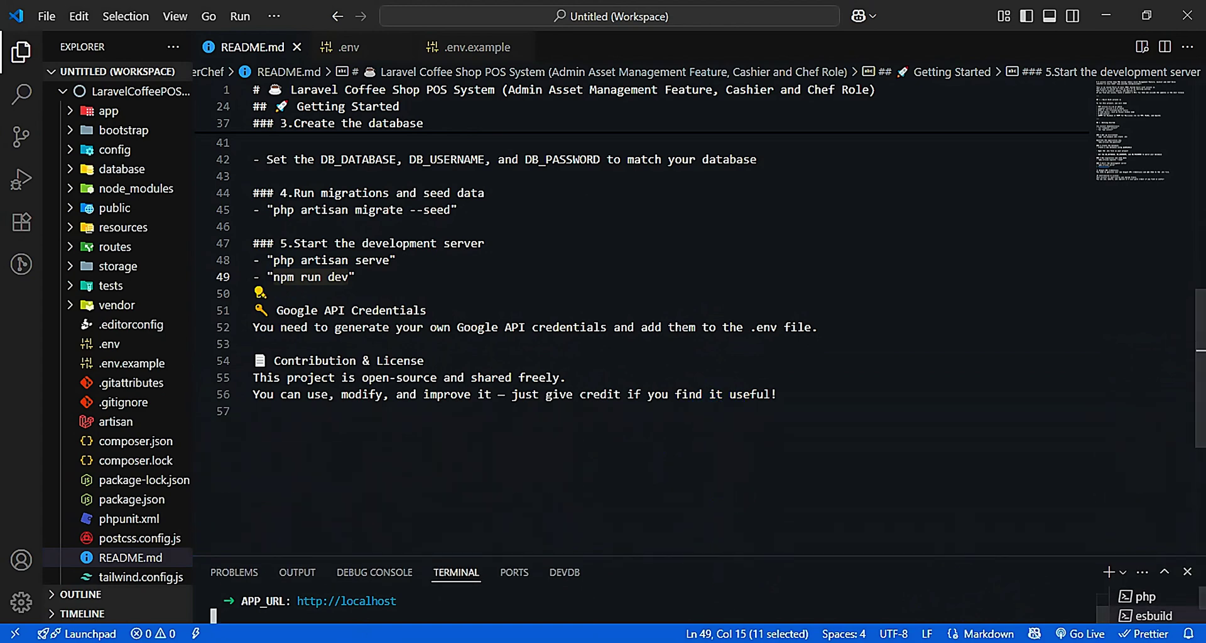
Highlight the Google API credentials note in the README, then select the blank GOOGLE_CLIENT_ID/SECRET lines in .env
click(506, 456)
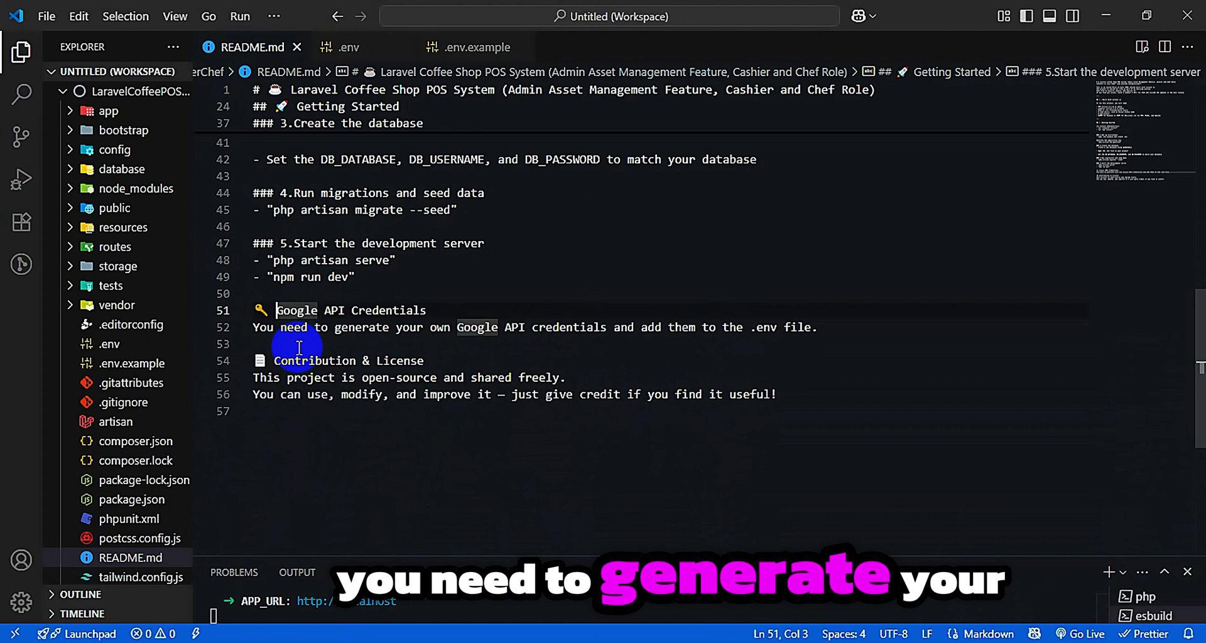
drag(257, 326, 821, 331)
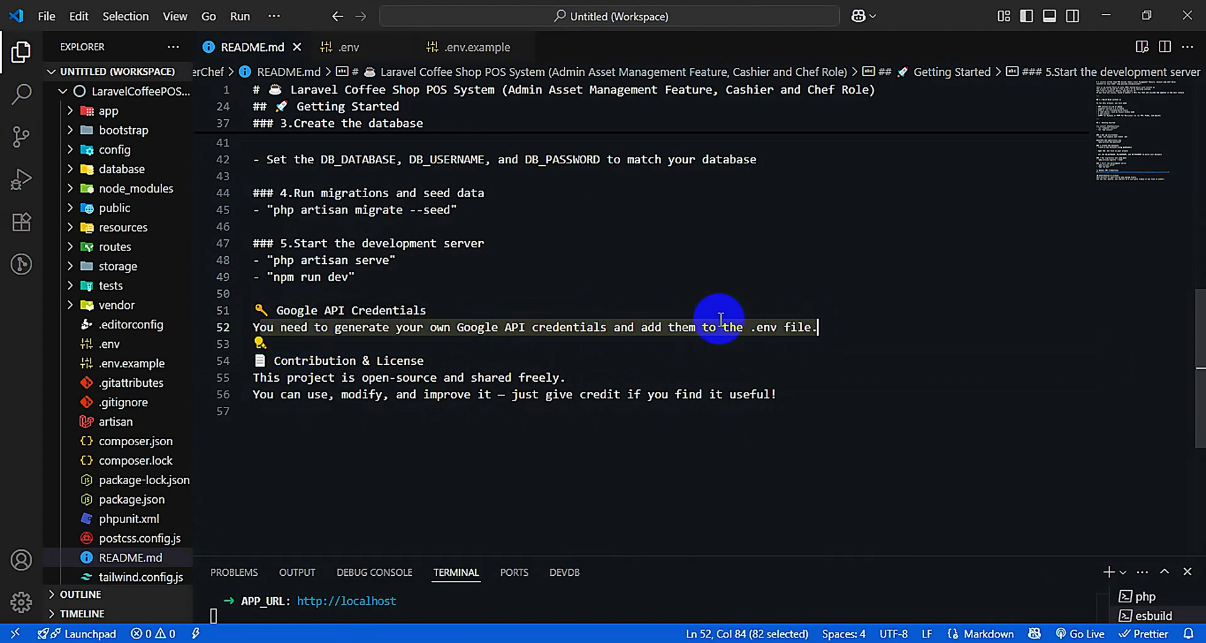
click(354, 54)
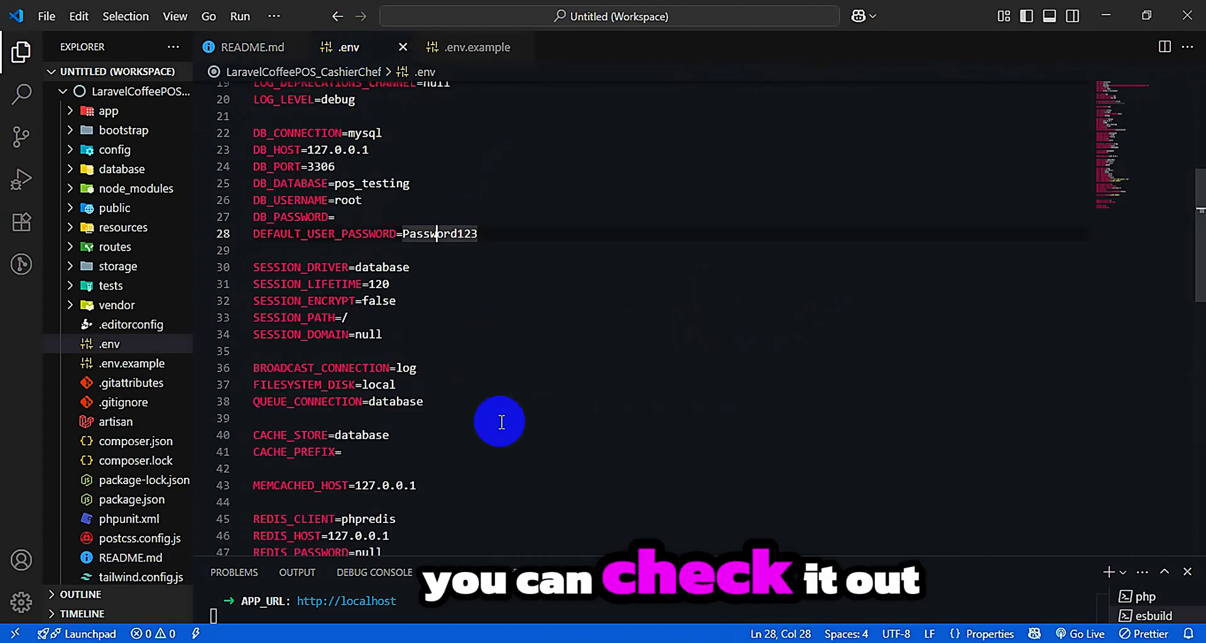
scroll(500, 421, down, 5)
drag(396, 436, 254, 418)
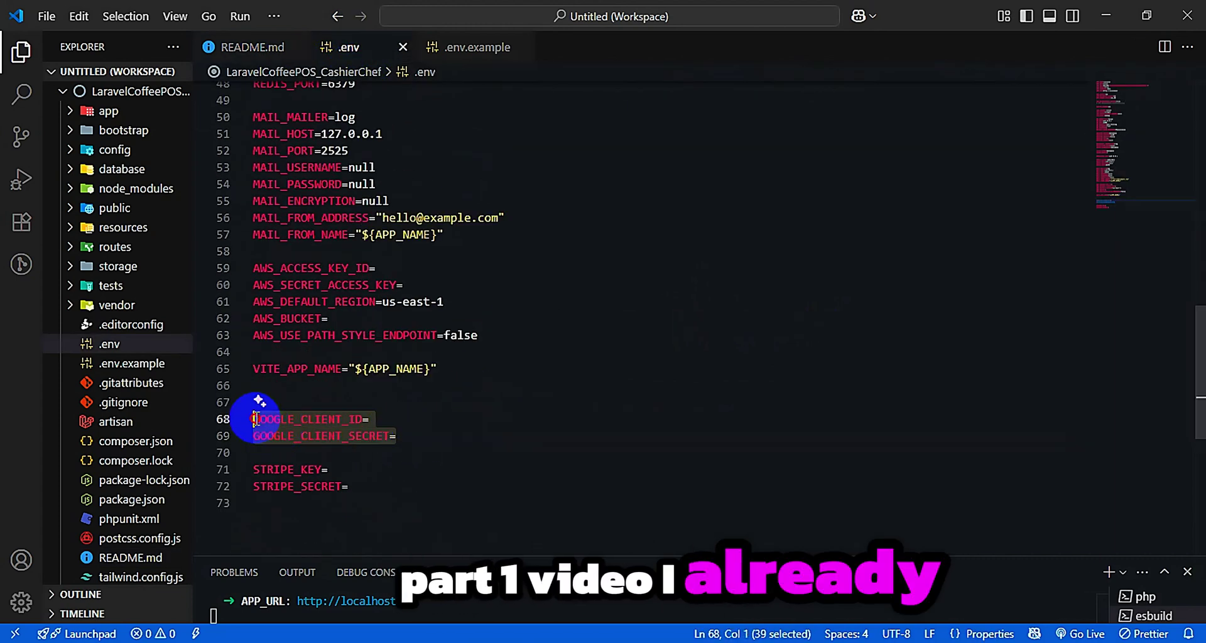
Load the Coffee POS login page at localhost:8000/auth/login in the browser
key(alt+Tab)
text(l)
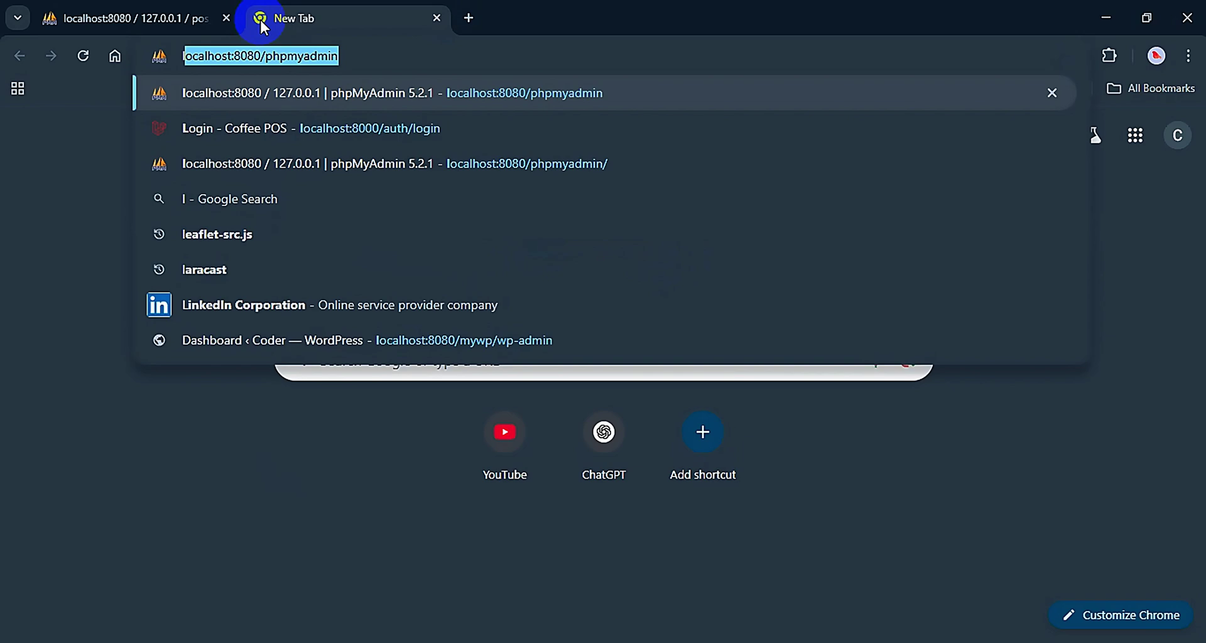
key(Down)
key(Return)
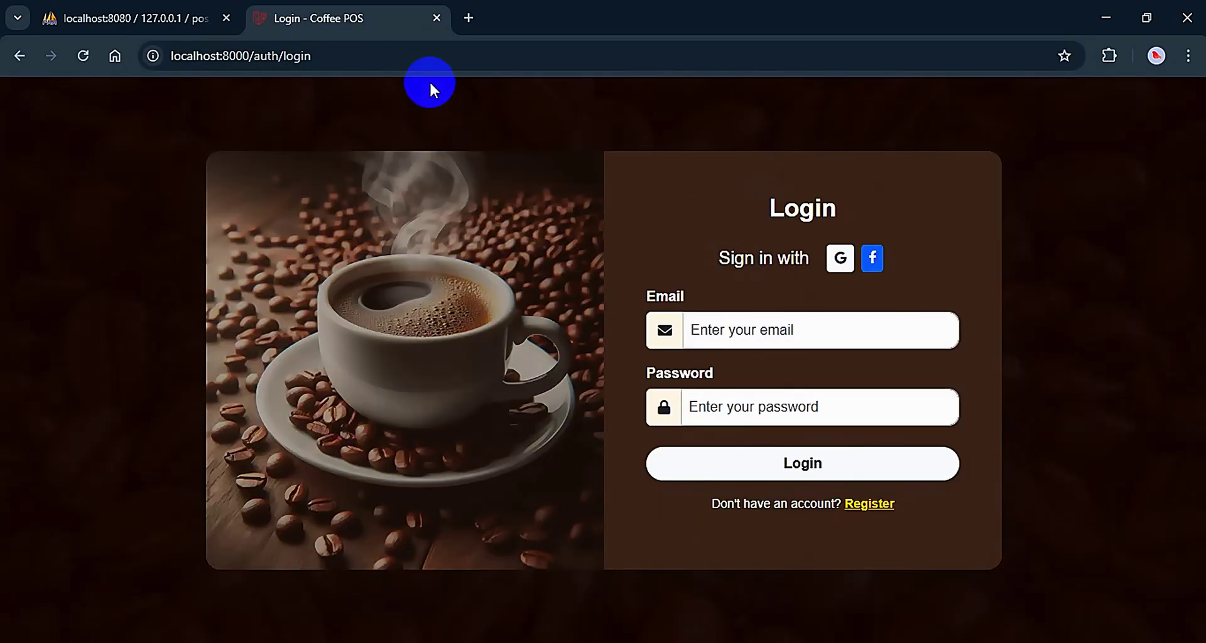
Copy the admin's email from the phpMyAdmin users table into the login Email field
click(130, 13)
triple_click(521, 368)
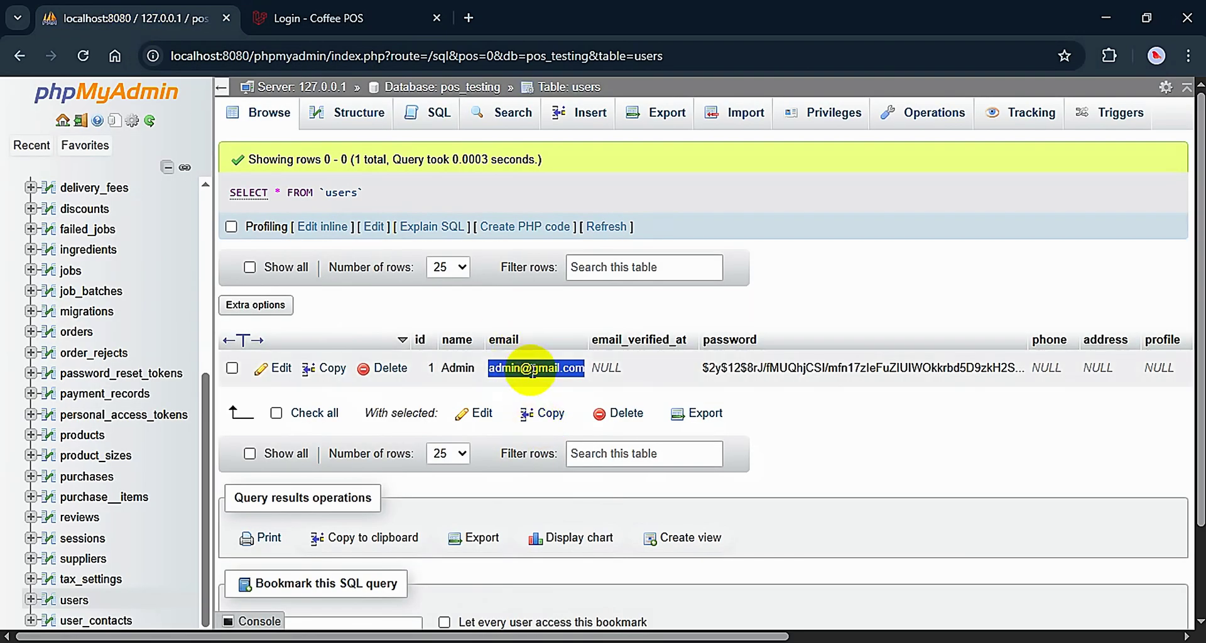
right_click(530, 370)
click(566, 395)
click(322, 18)
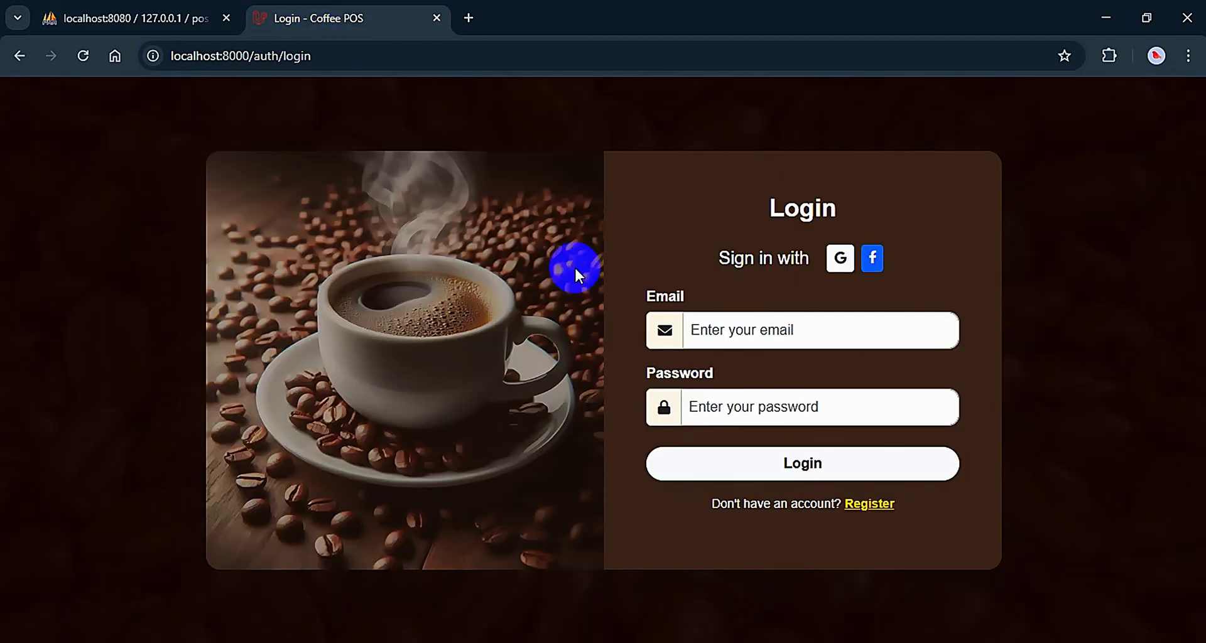
right_click(718, 330)
click(748, 468)
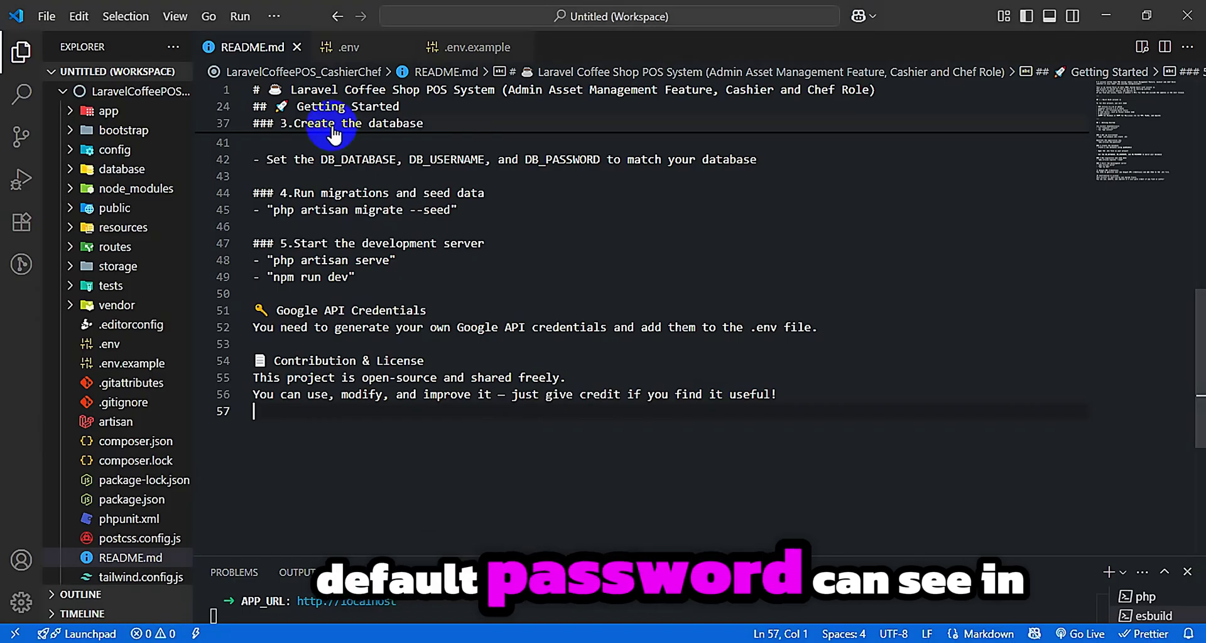
Copy the DEFAULT_USER_PASSWORD value from .env and log in as admin
double_click(462, 234)
right_click(464, 237)
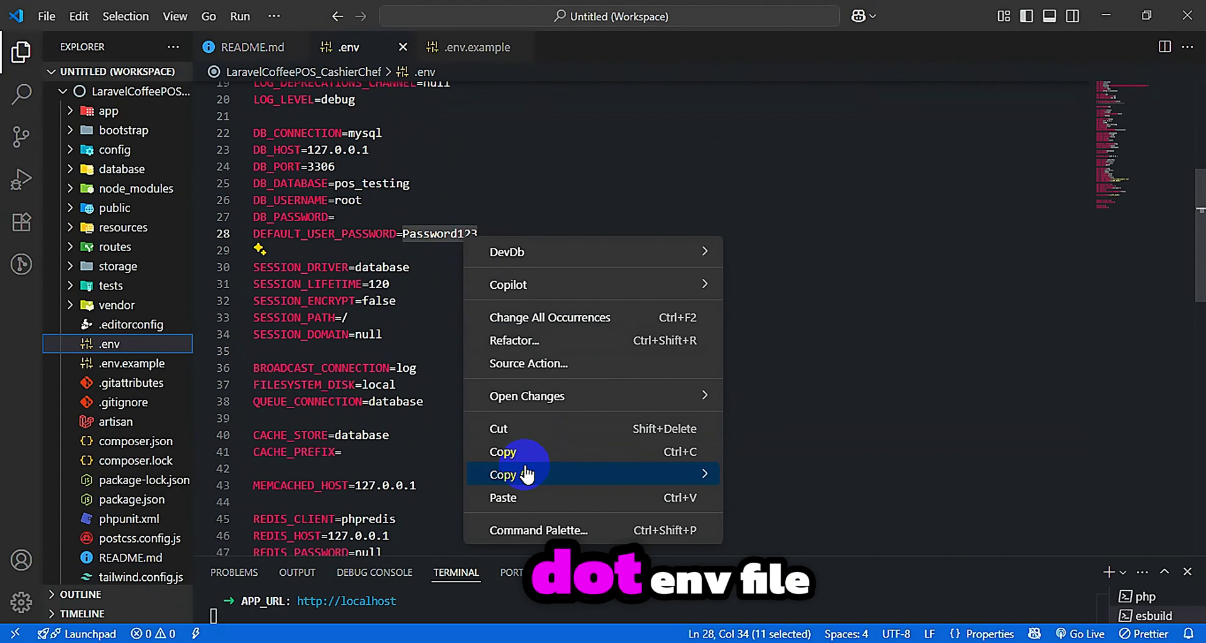
click(525, 452)
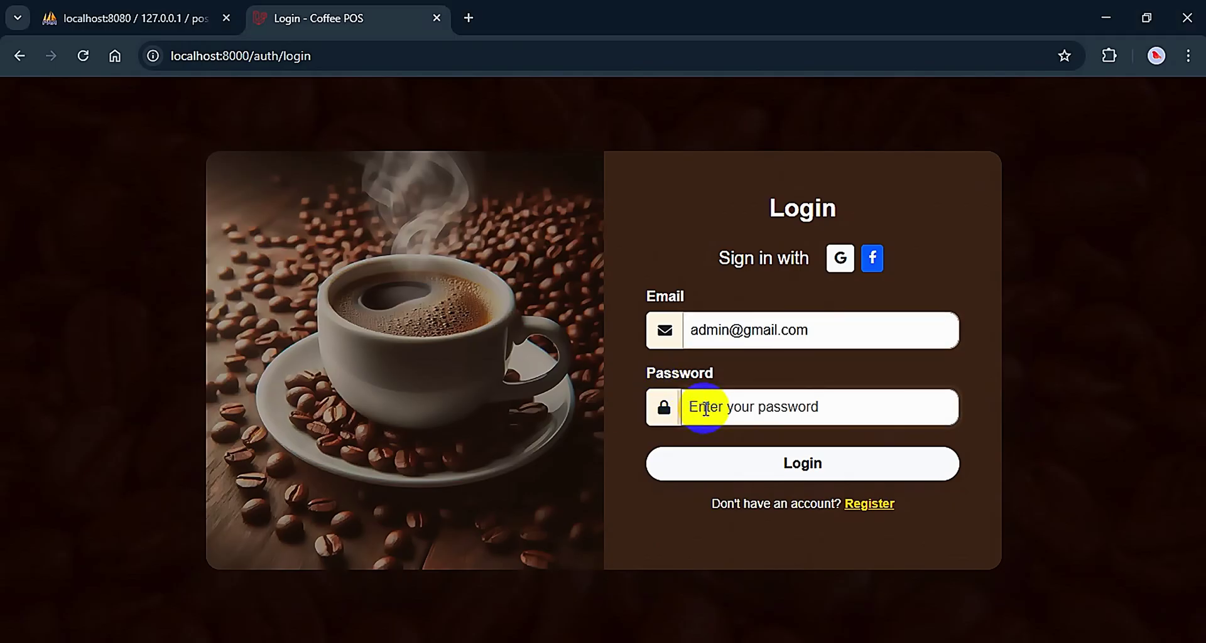
click(777, 458)
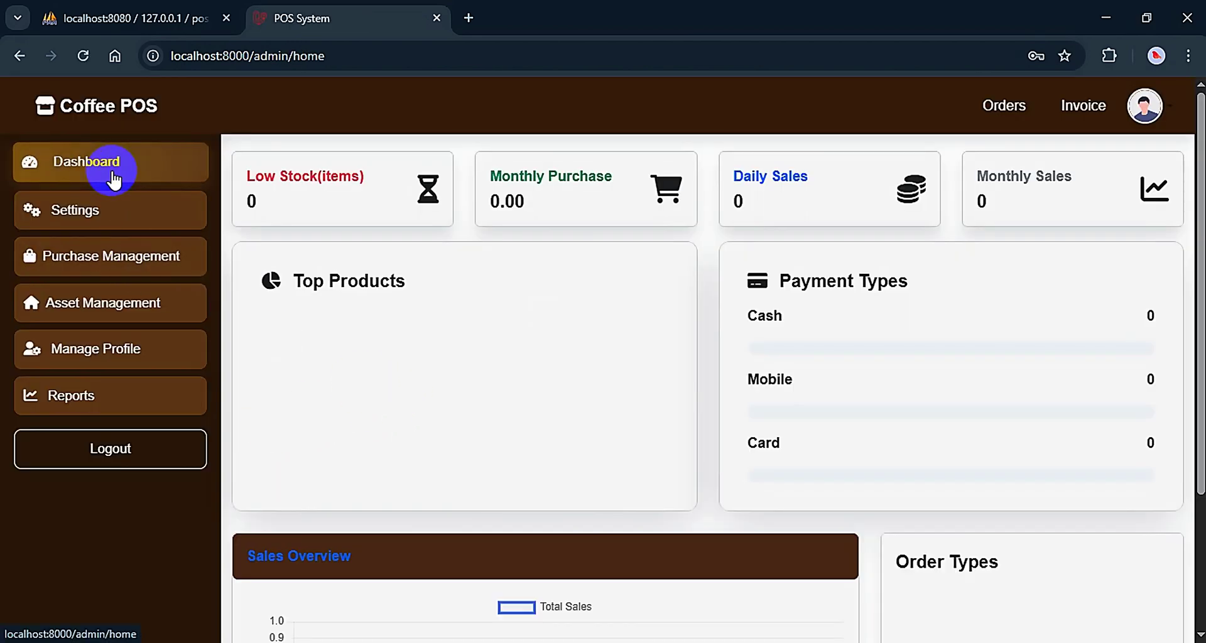
Add an asset category named Furniture
scroll(802, 318, down, 2)
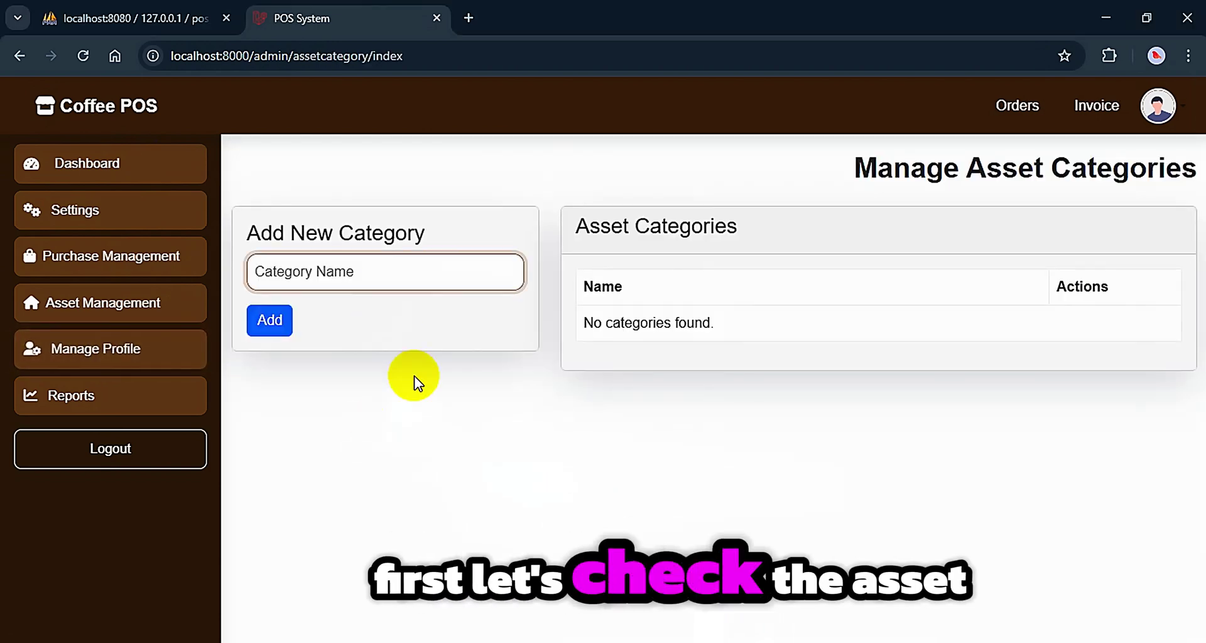
text(Fu)
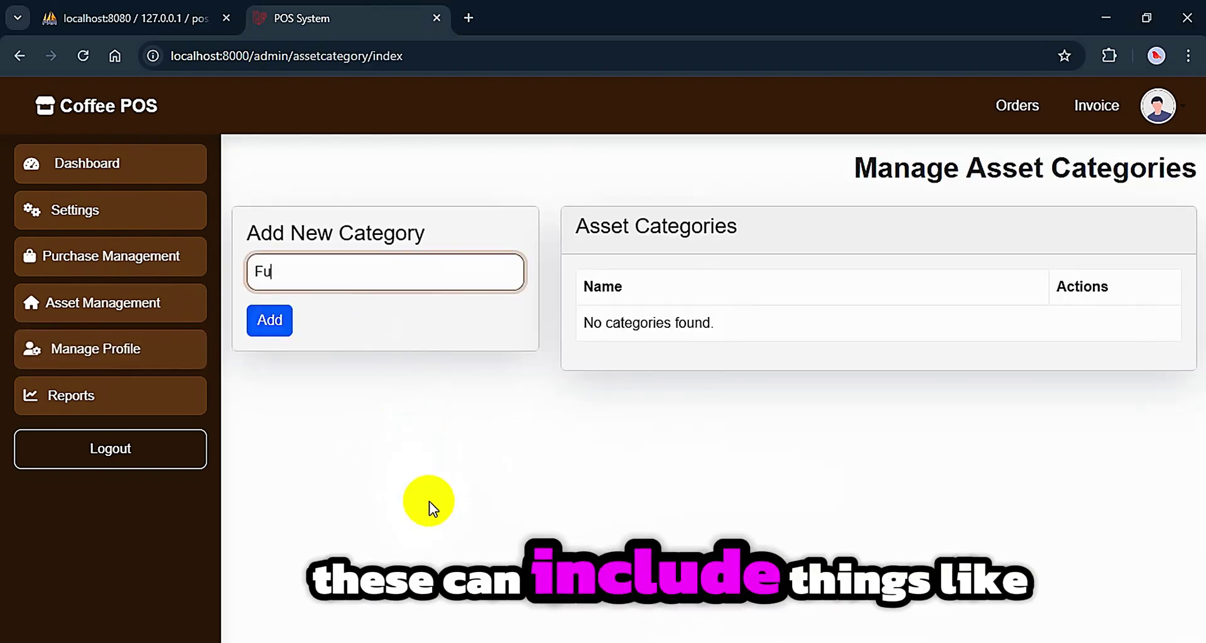
text(rntiu)
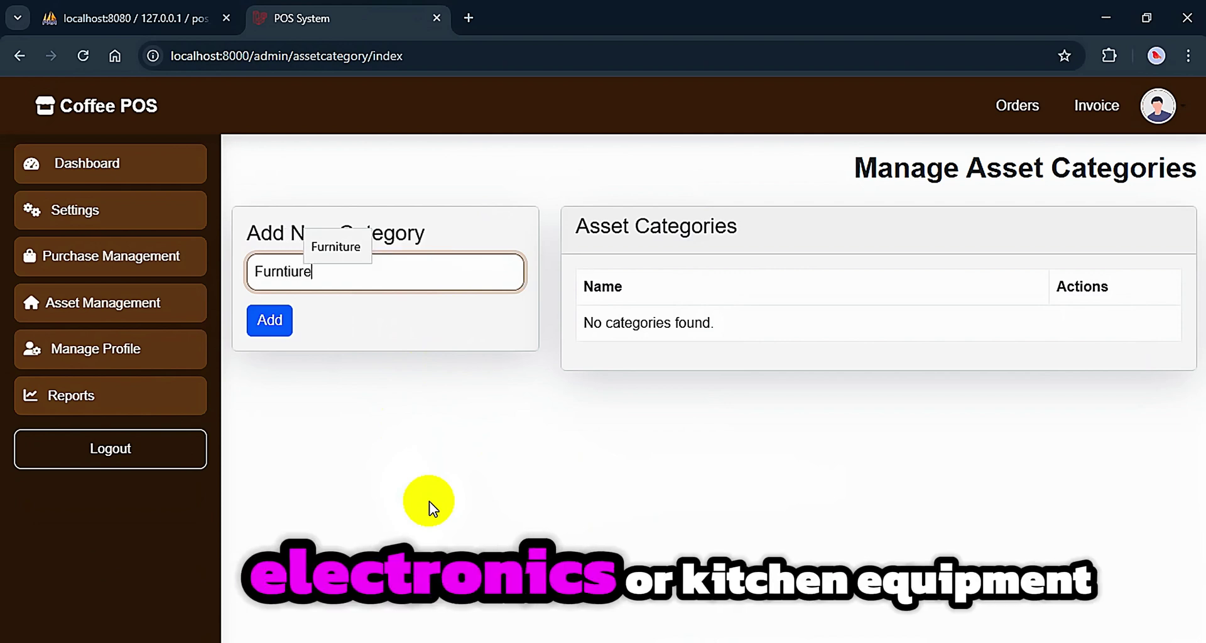
text(re)
key(BackSpace)
key(BackSpace)
key(BackSpace)
key(BackSpace)
key(BackSpace)
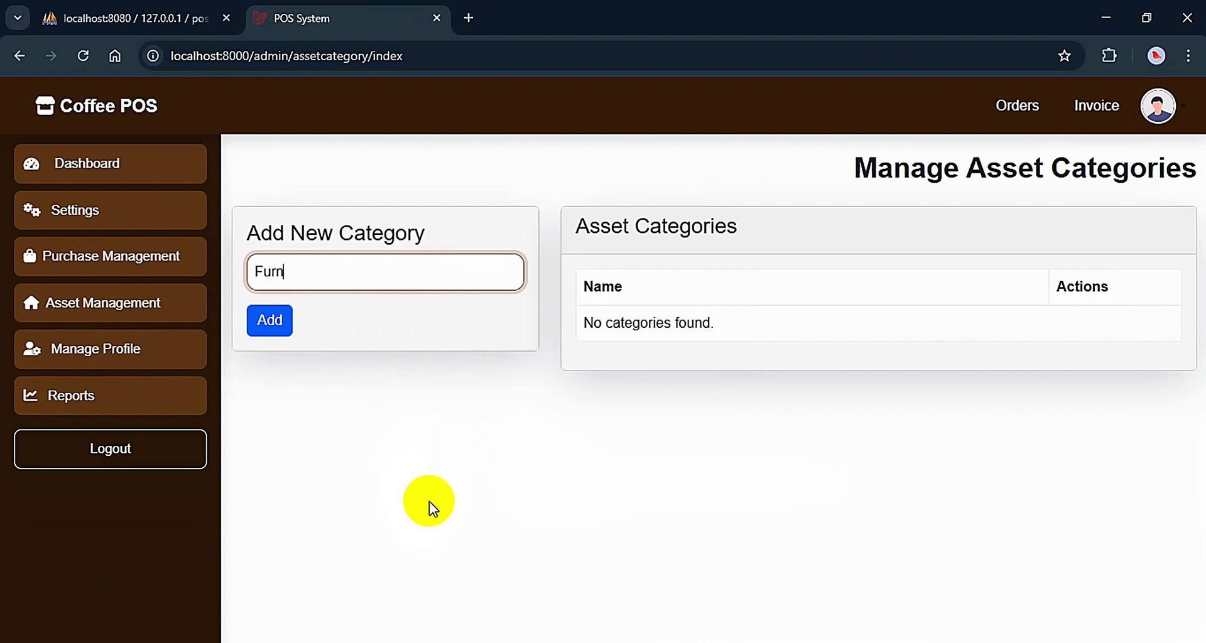
text(iture)
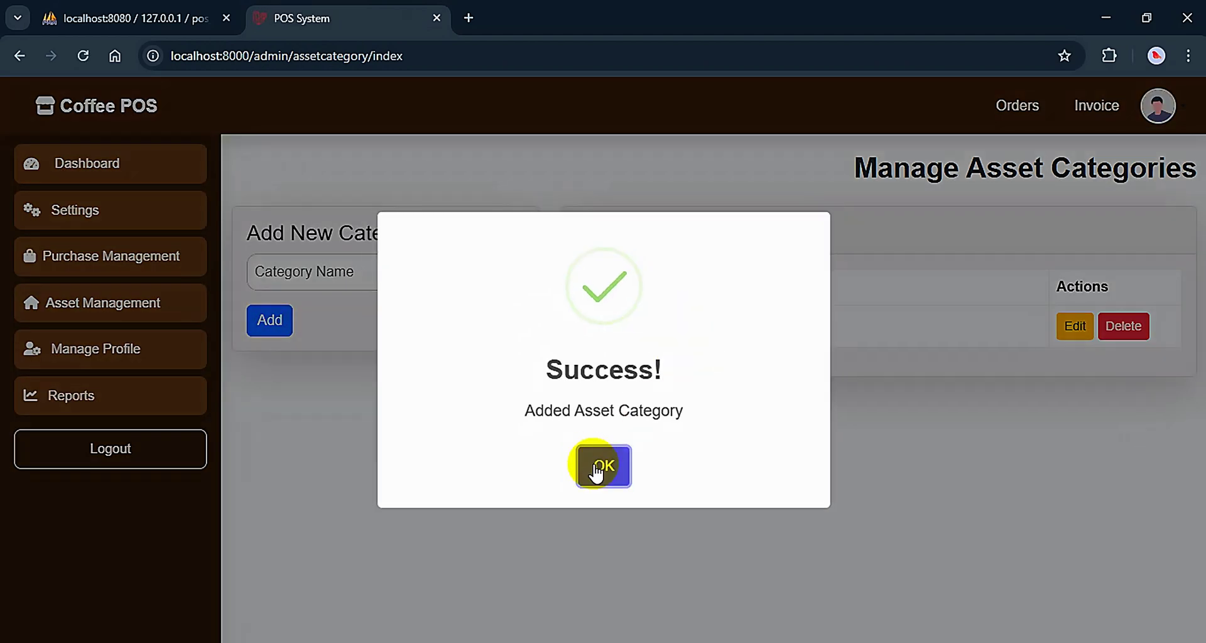
click(597, 470)
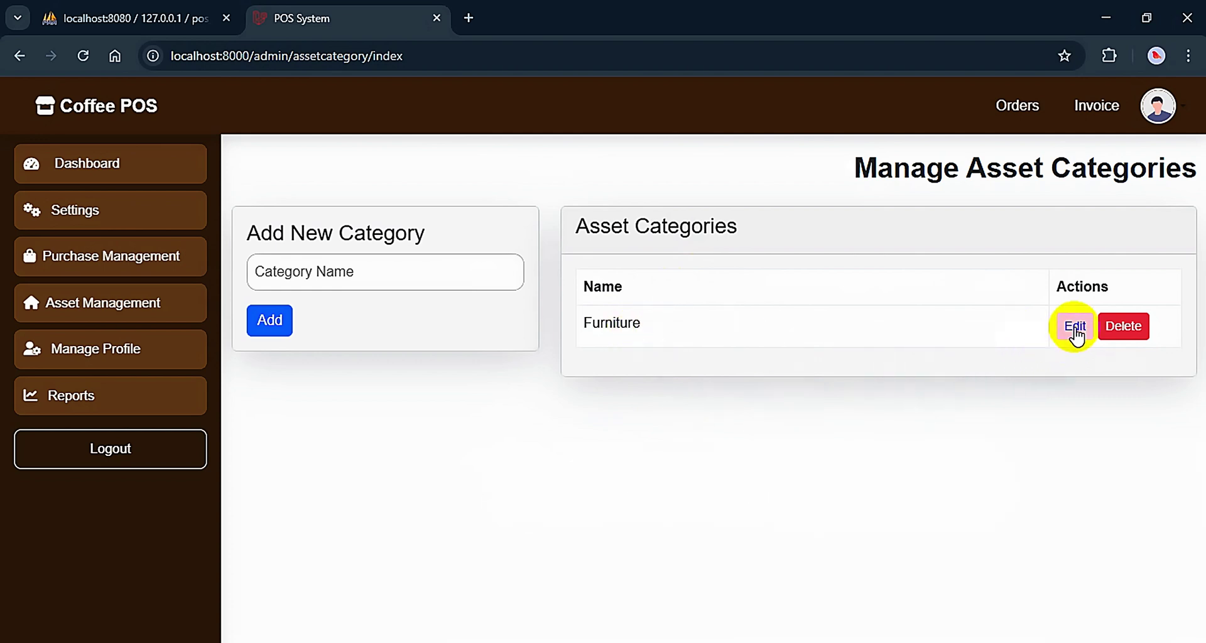
Rename the Furniture category to Electronic, then cancel its deletion
key(ctrl+a)
text(Electr)
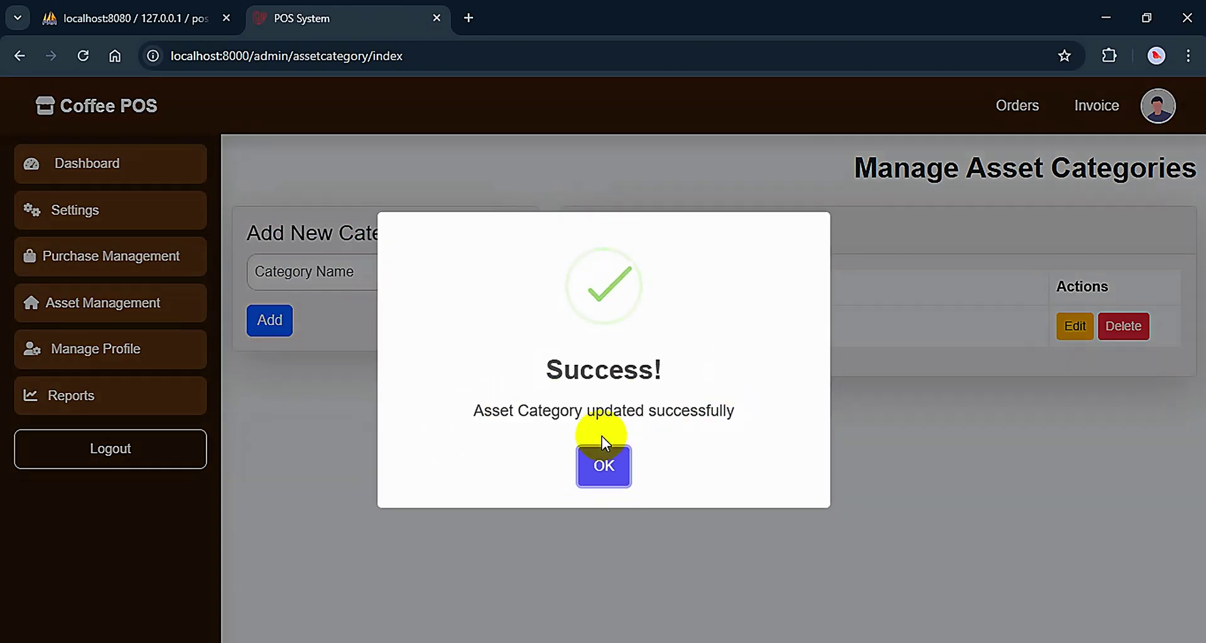
click(601, 459)
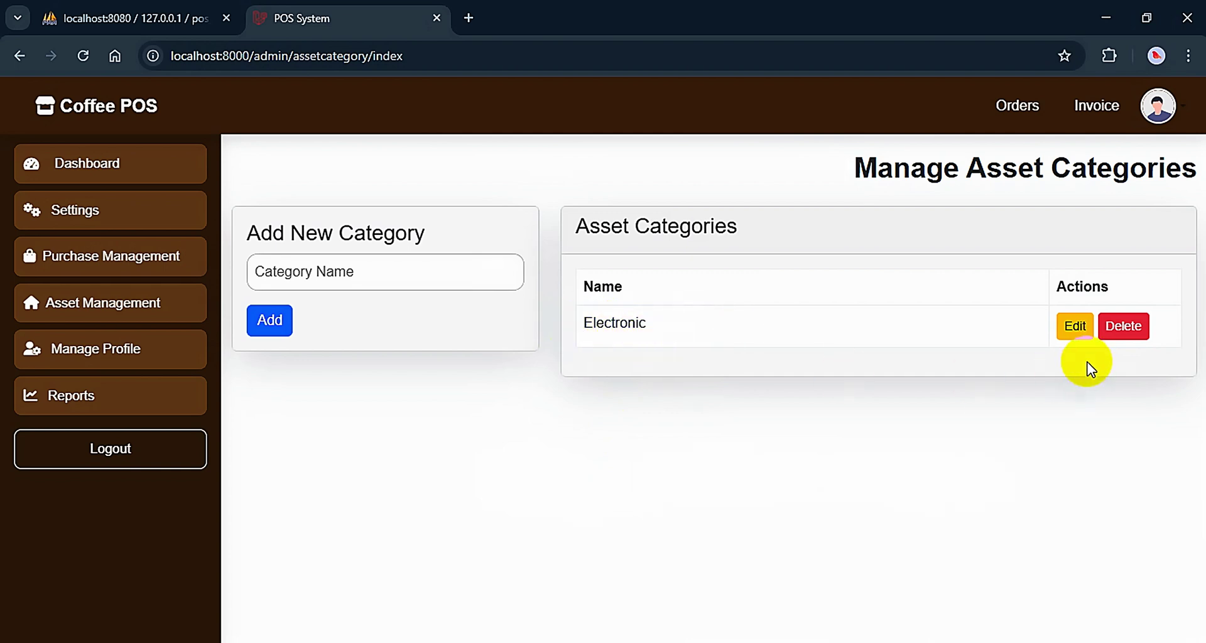
click(1123, 326)
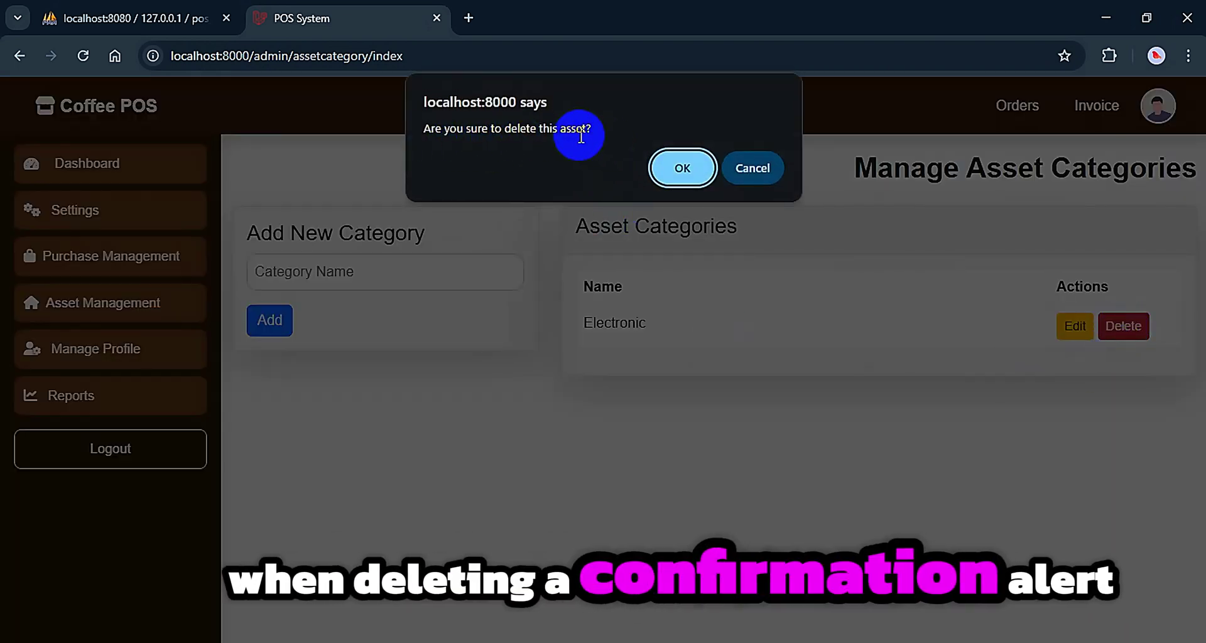
click(760, 172)
Start a new asset from Asset Lists and name it Computer
click(86, 302)
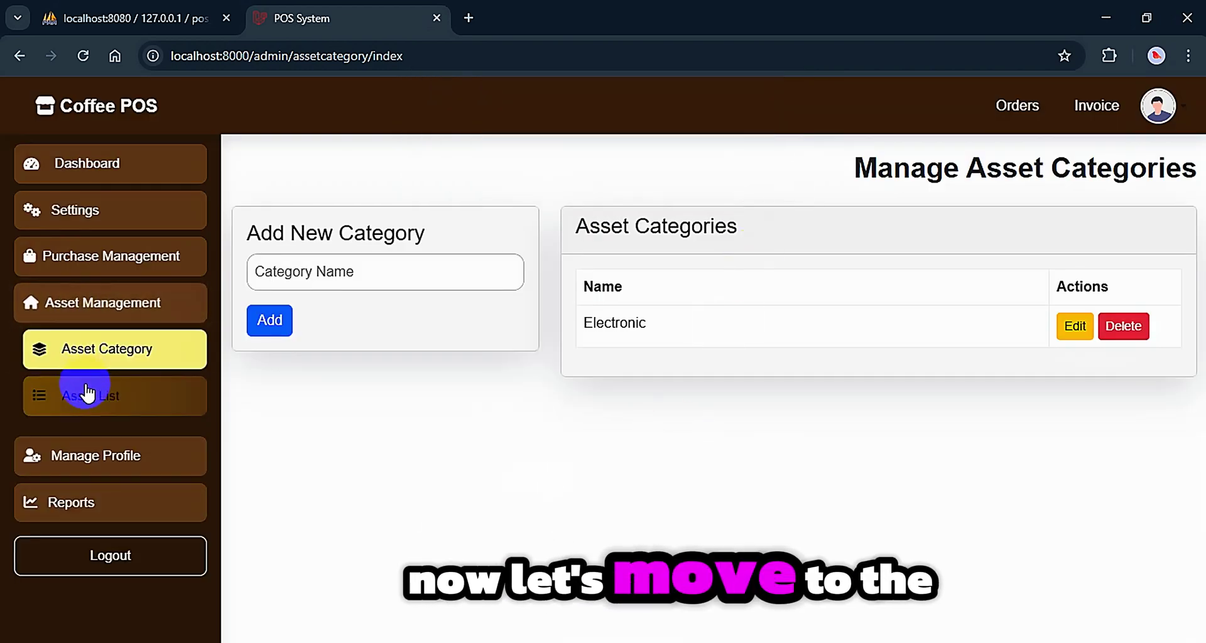
click(87, 394)
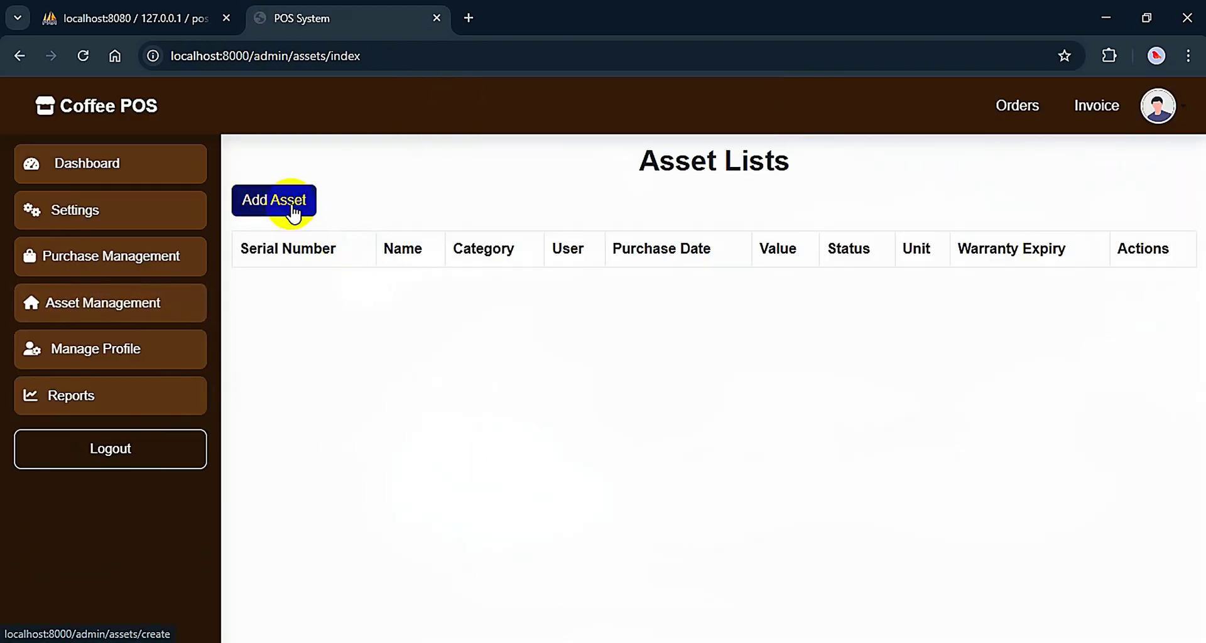
click(290, 202)
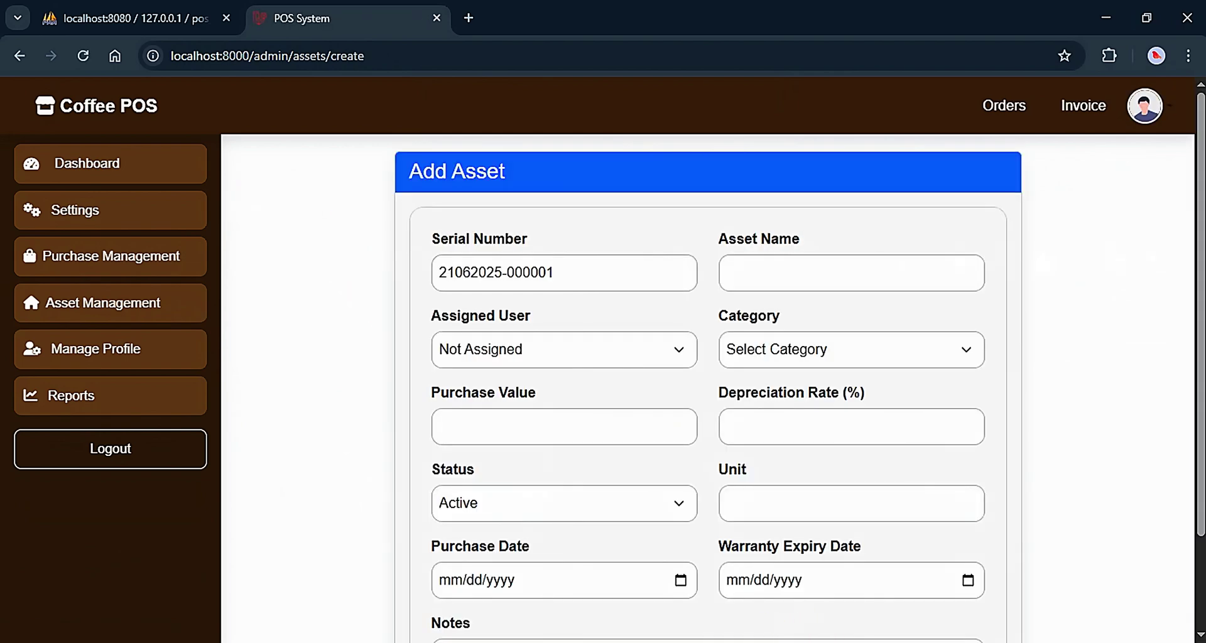
drag(598, 274, 433, 267)
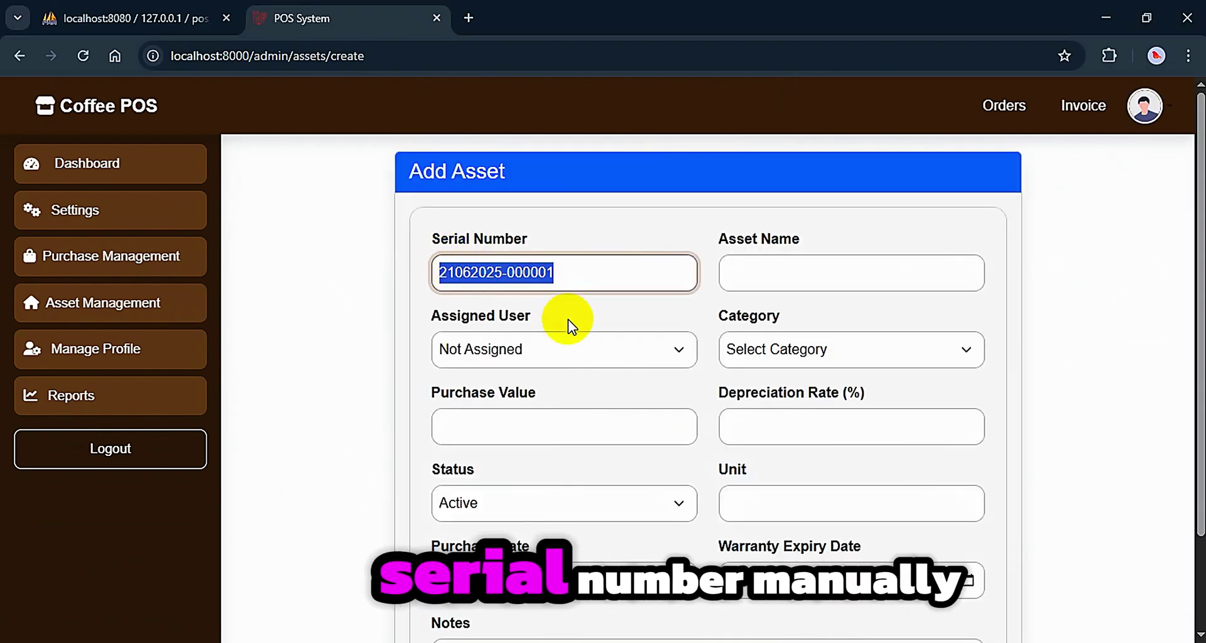
scroll(568, 352, down, 1)
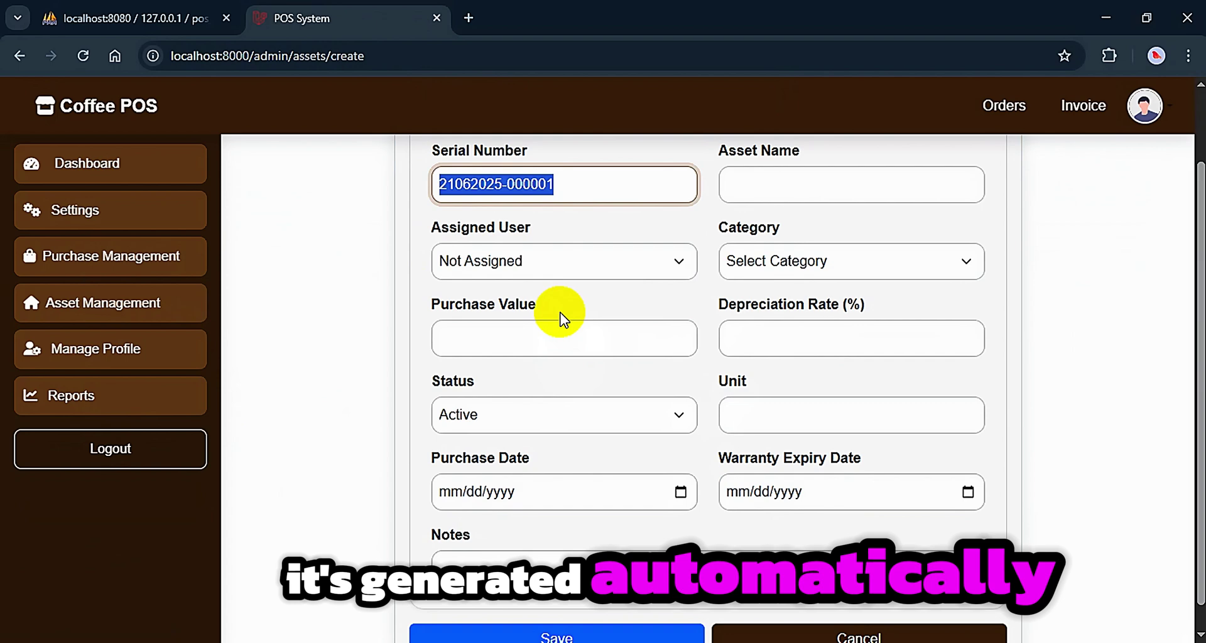
scroll(561, 317, up, 1)
scroll(767, 224, down, 1)
click(767, 224)
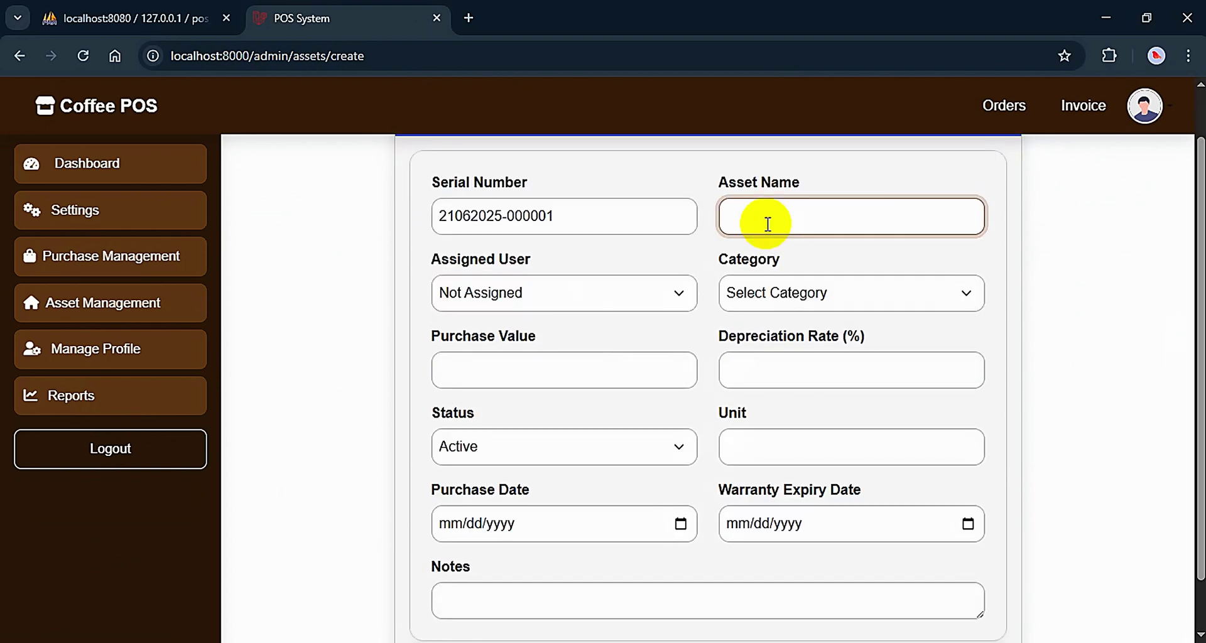
text(Computer)
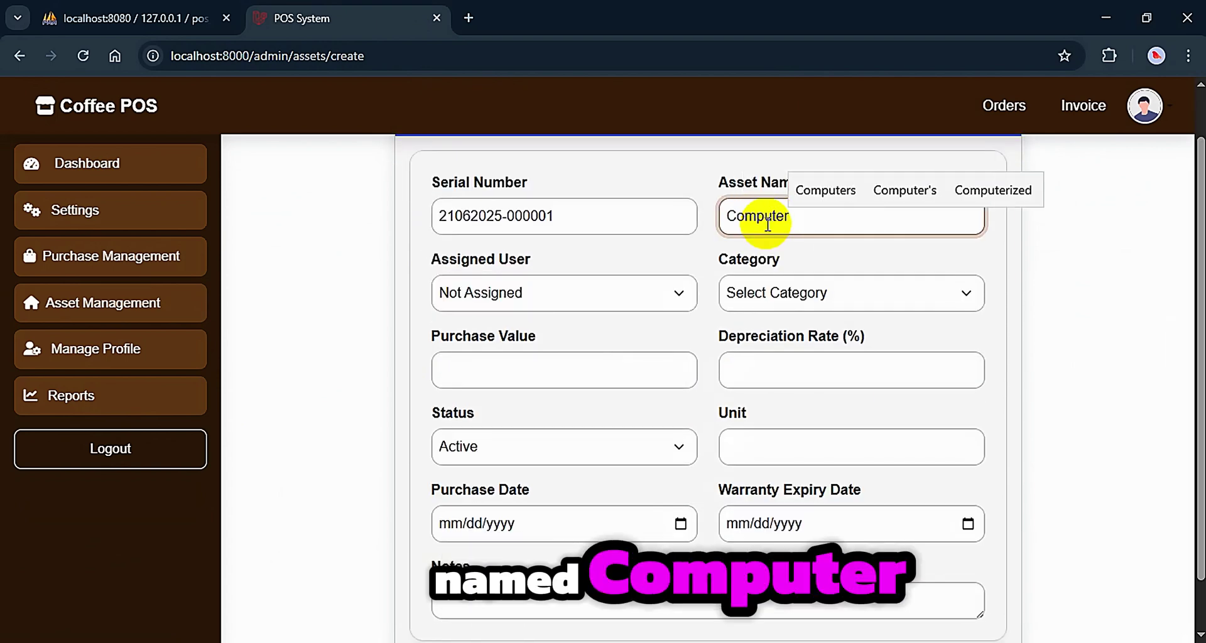
Assign the asset to Admin, category Electronic, purchase value 100000, depreciation 1
click(540, 295)
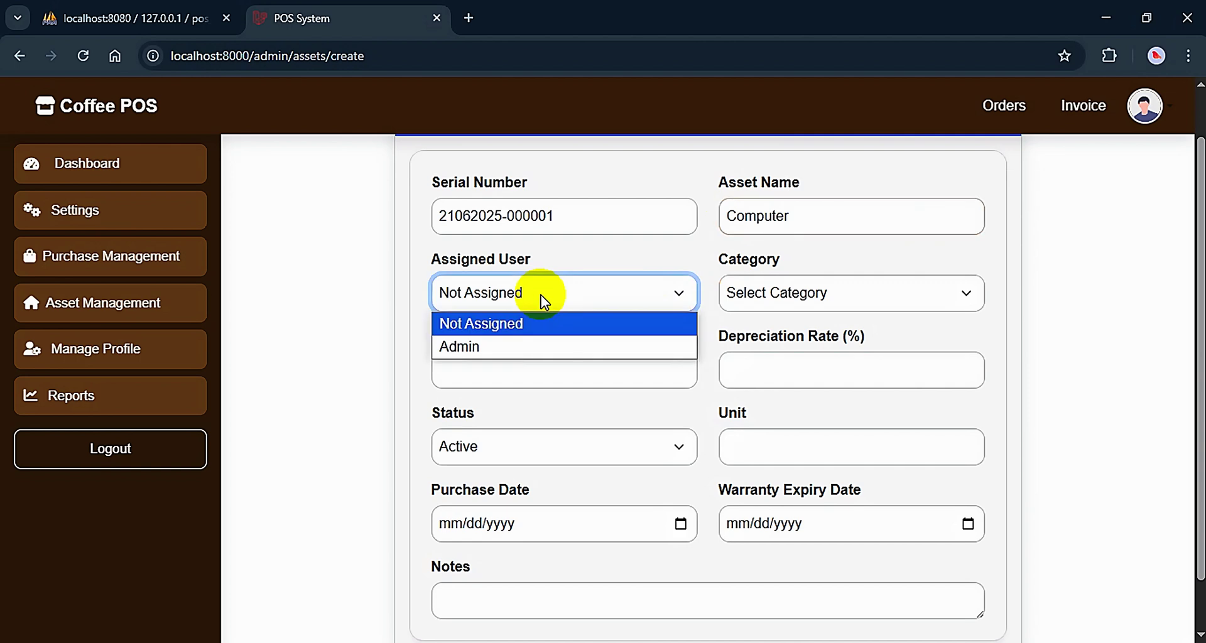
click(473, 349)
click(835, 301)
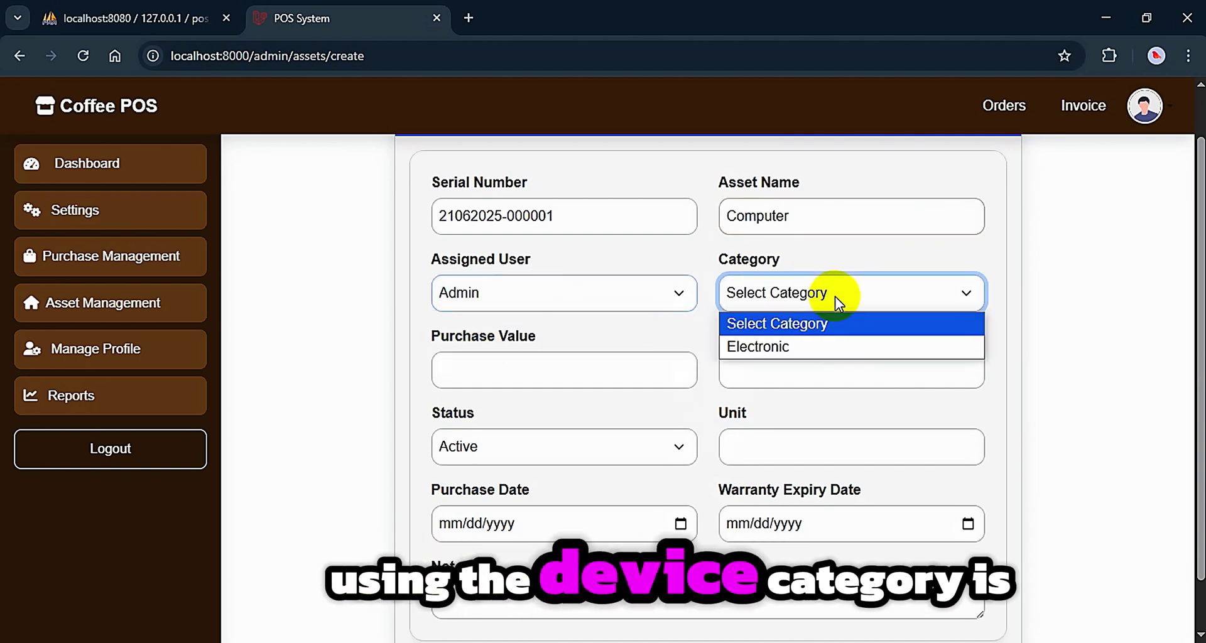
click(779, 348)
click(552, 369)
text(100000)
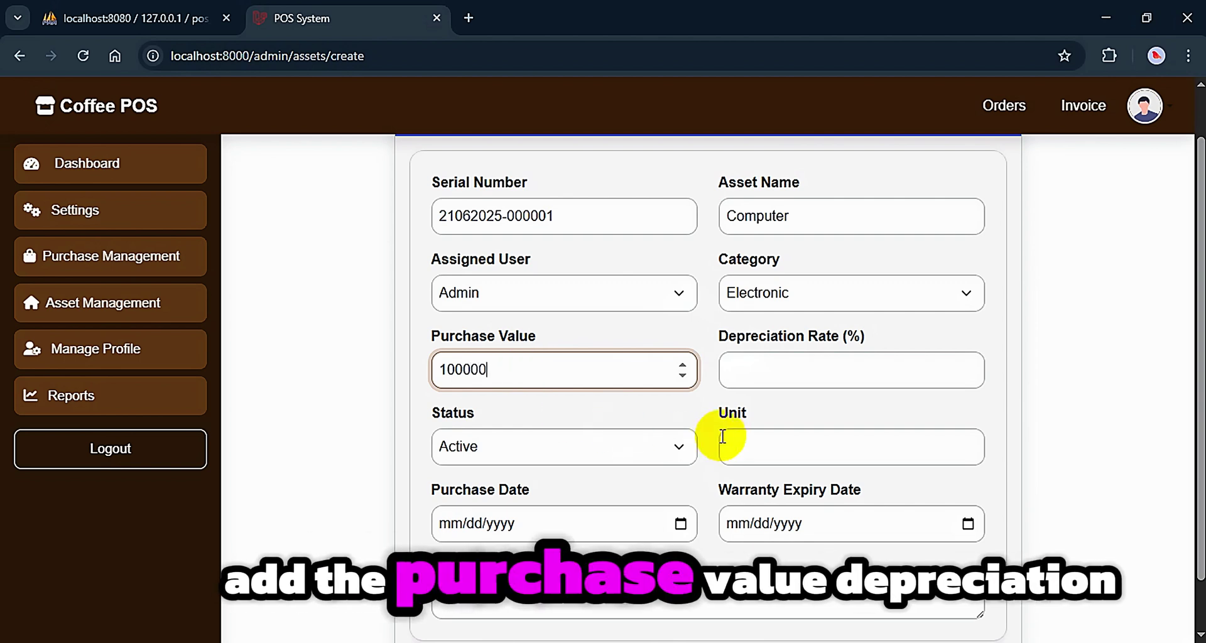
key(Tab)
text(1)
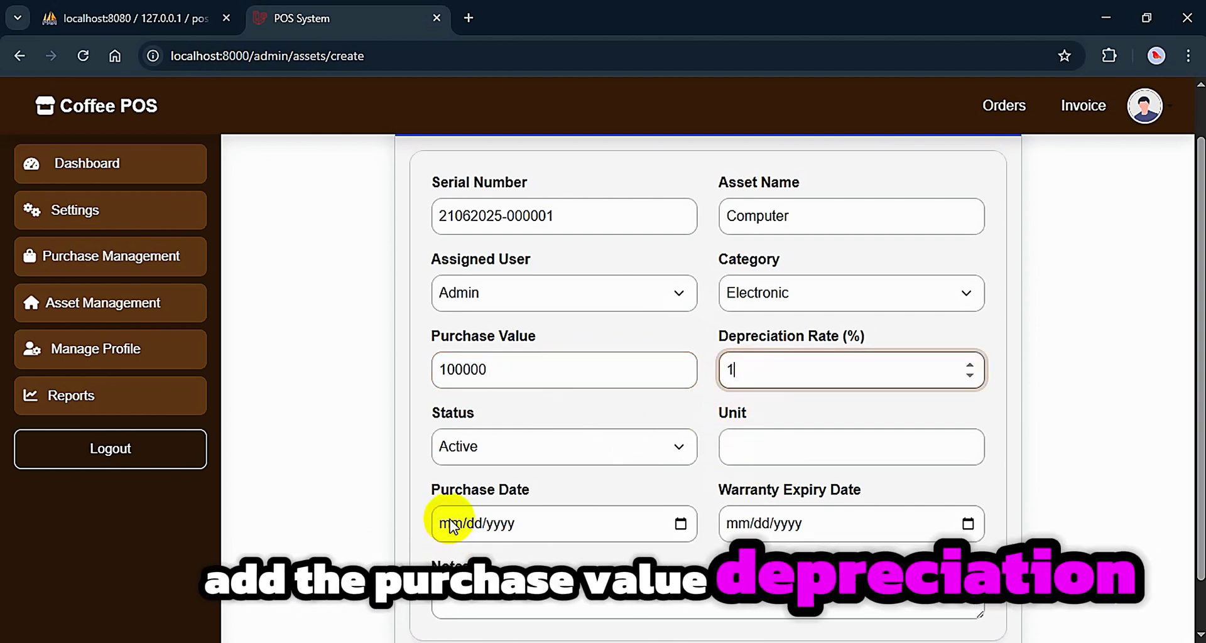
Keep the asset status Active and set its unit to HR
click(501, 452)
click(608, 473)
click(473, 458)
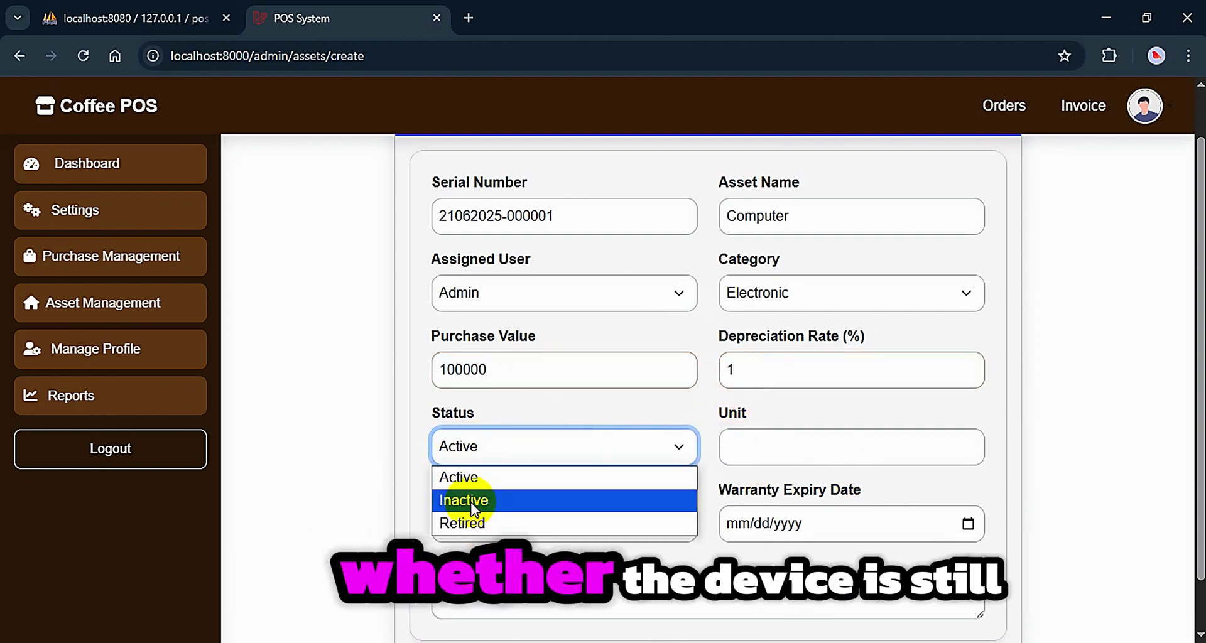
click(775, 447)
text(HR)
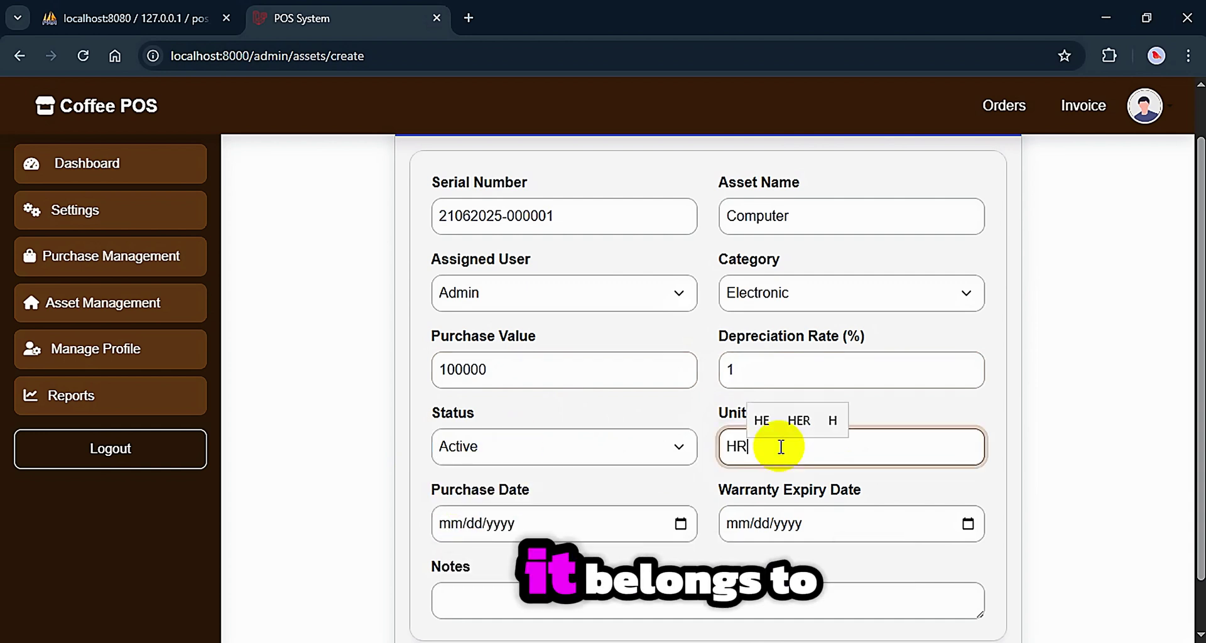
drag(759, 452, 709, 461)
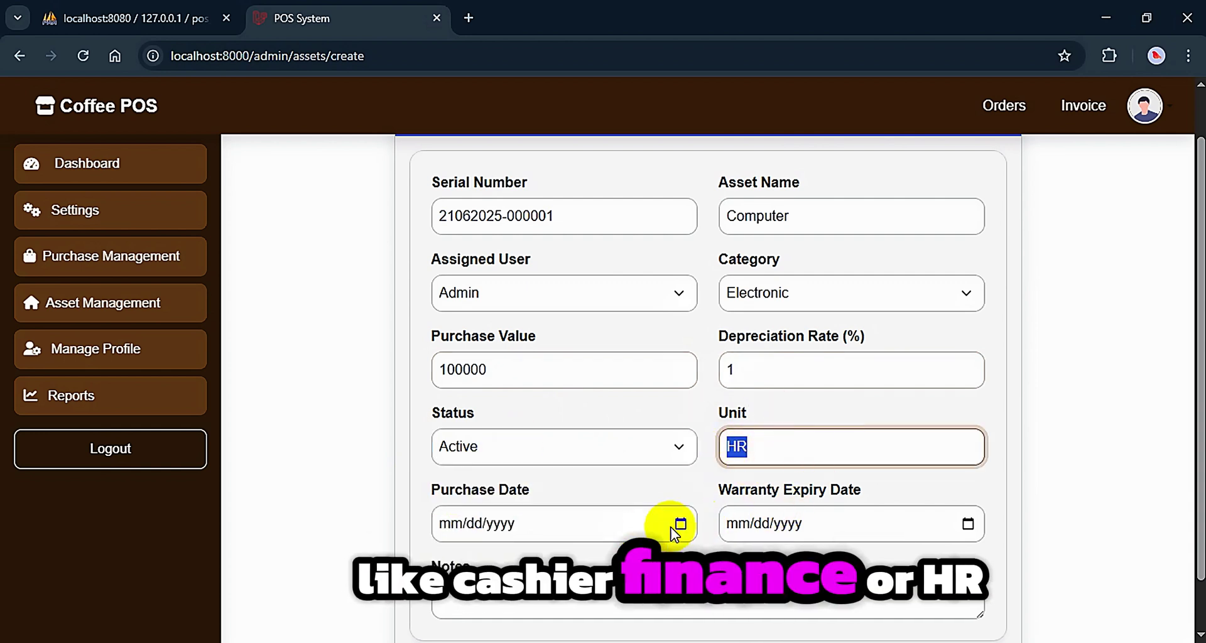
drag(541, 501, 436, 490)
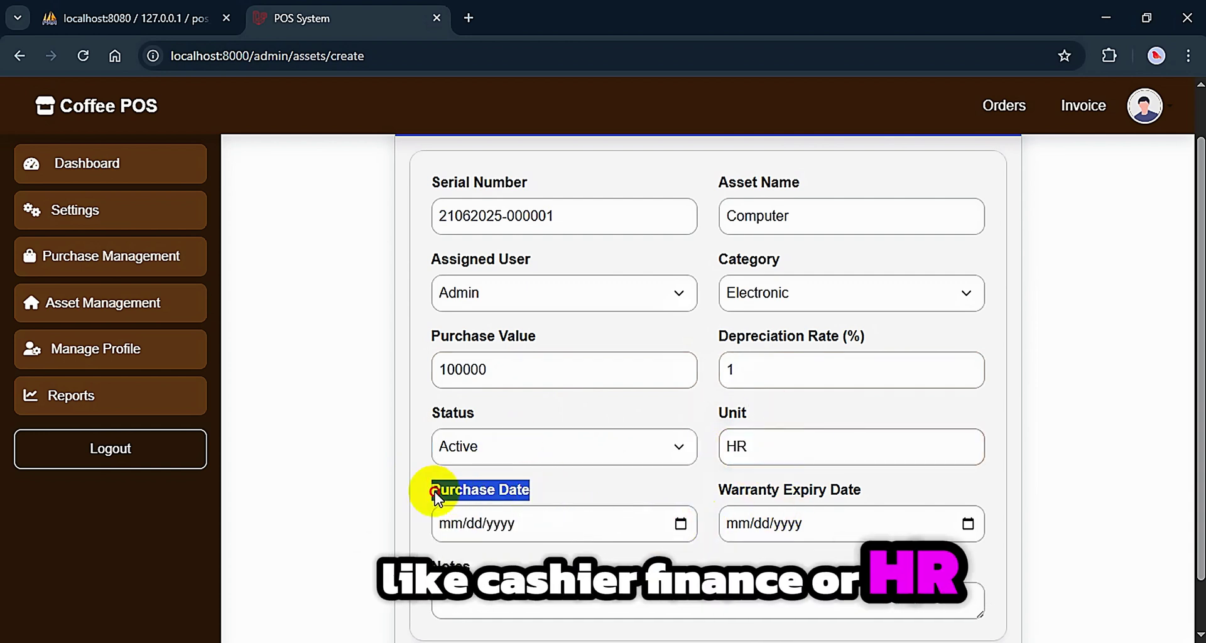
Set purchase date June 21, 2025 and warranty expiry June 22, 2026, then save the asset
click(681, 524)
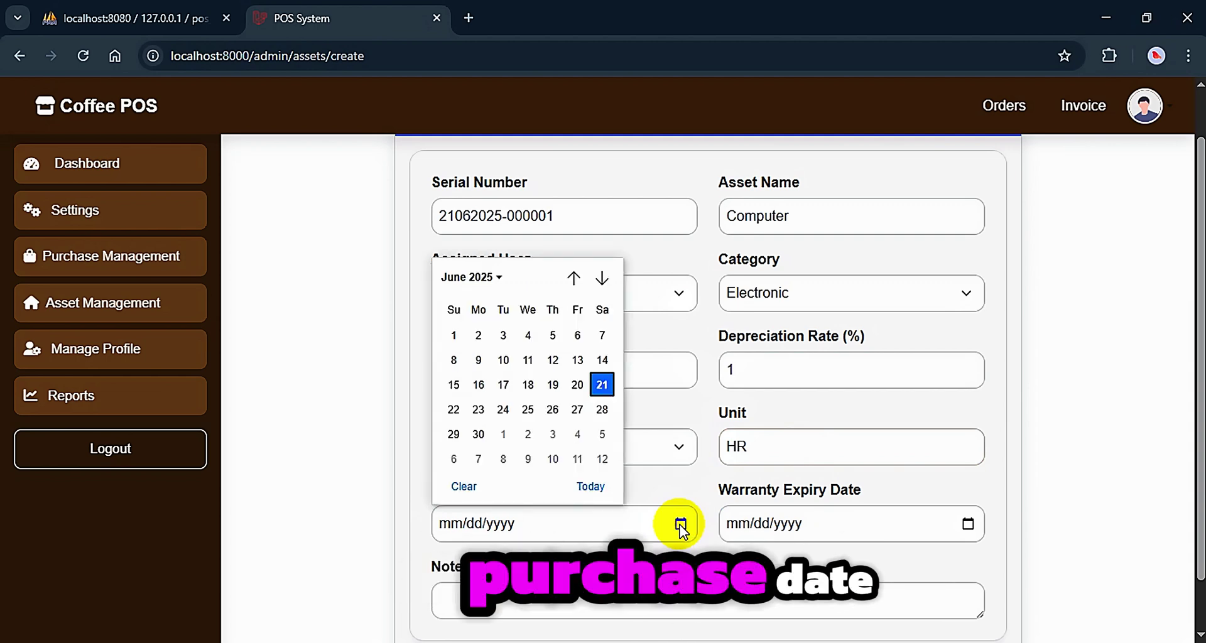
click(598, 385)
click(968, 524)
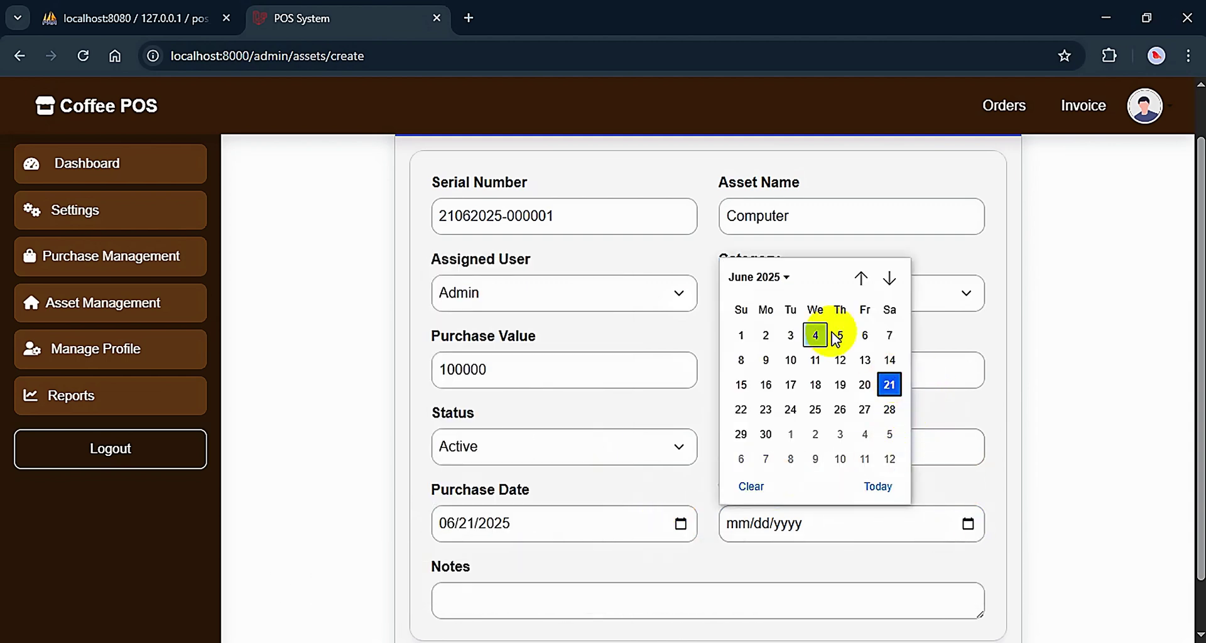
click(773, 280)
click(747, 416)
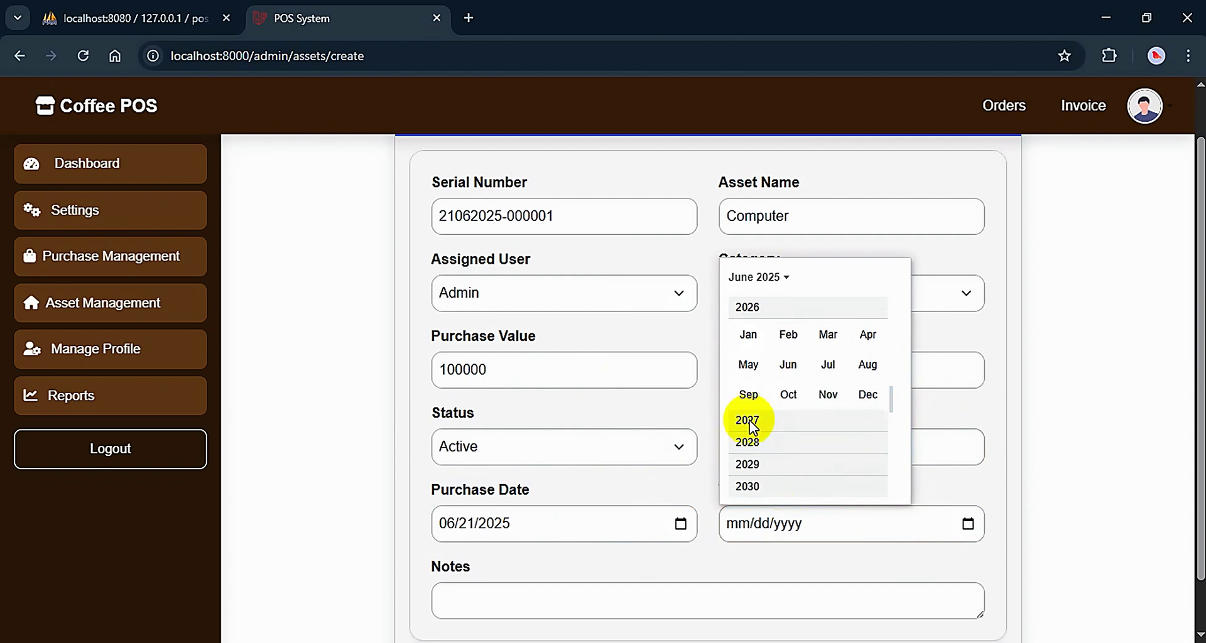
click(788, 365)
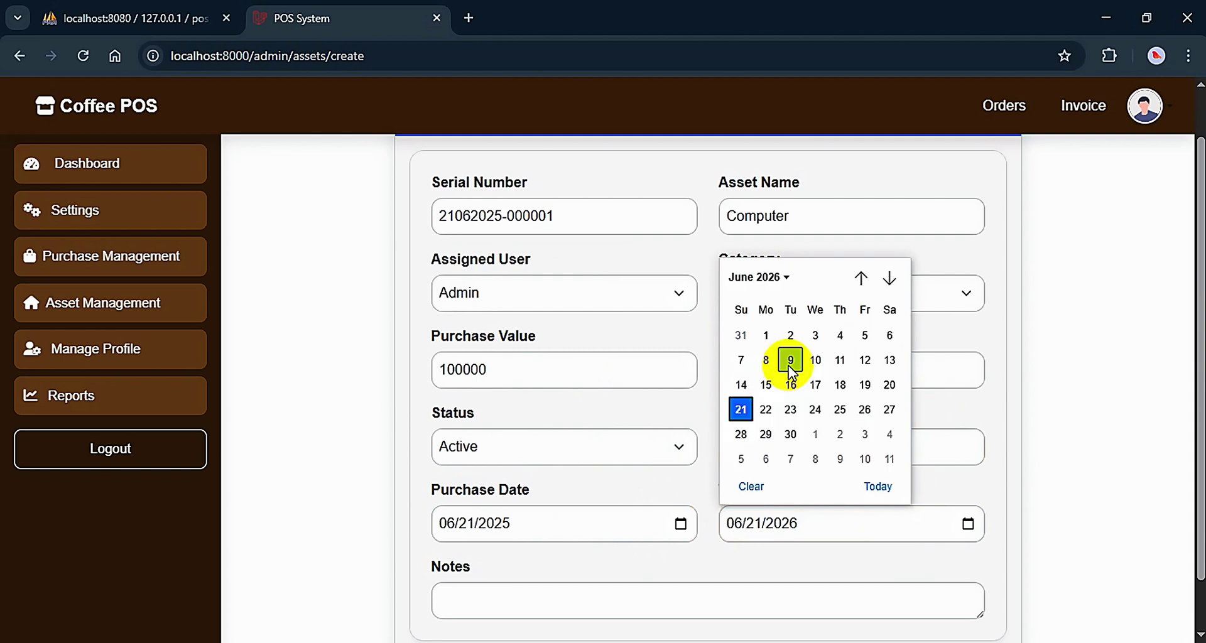
click(765, 413)
scroll(854, 519, down, 1)
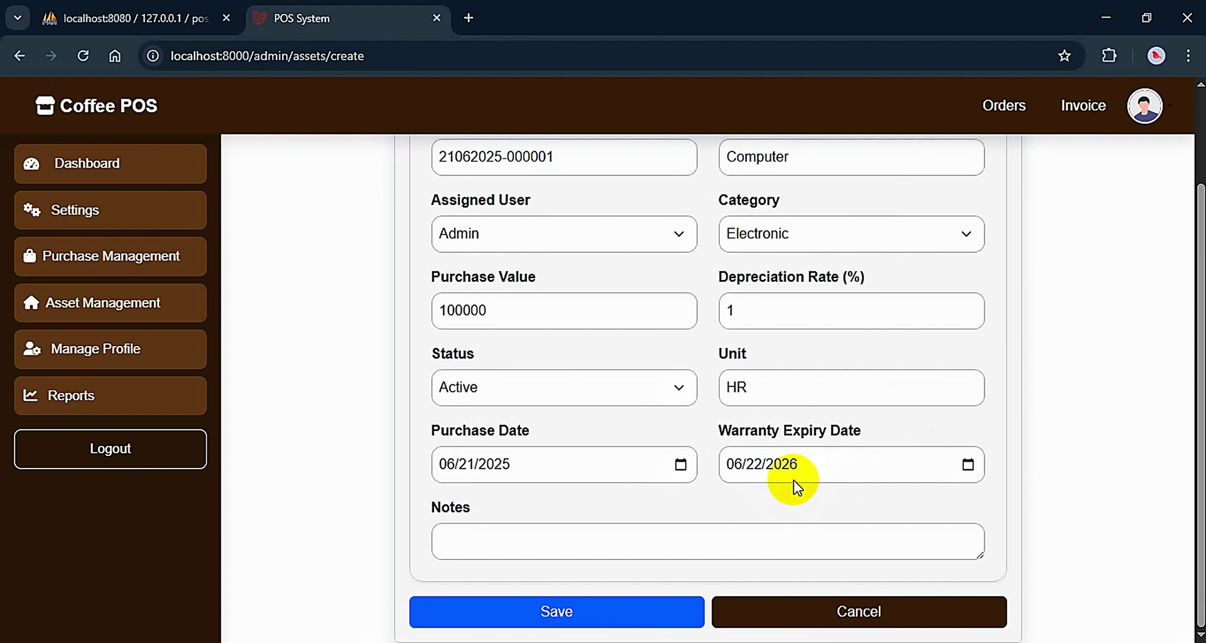
click(512, 544)
click(579, 614)
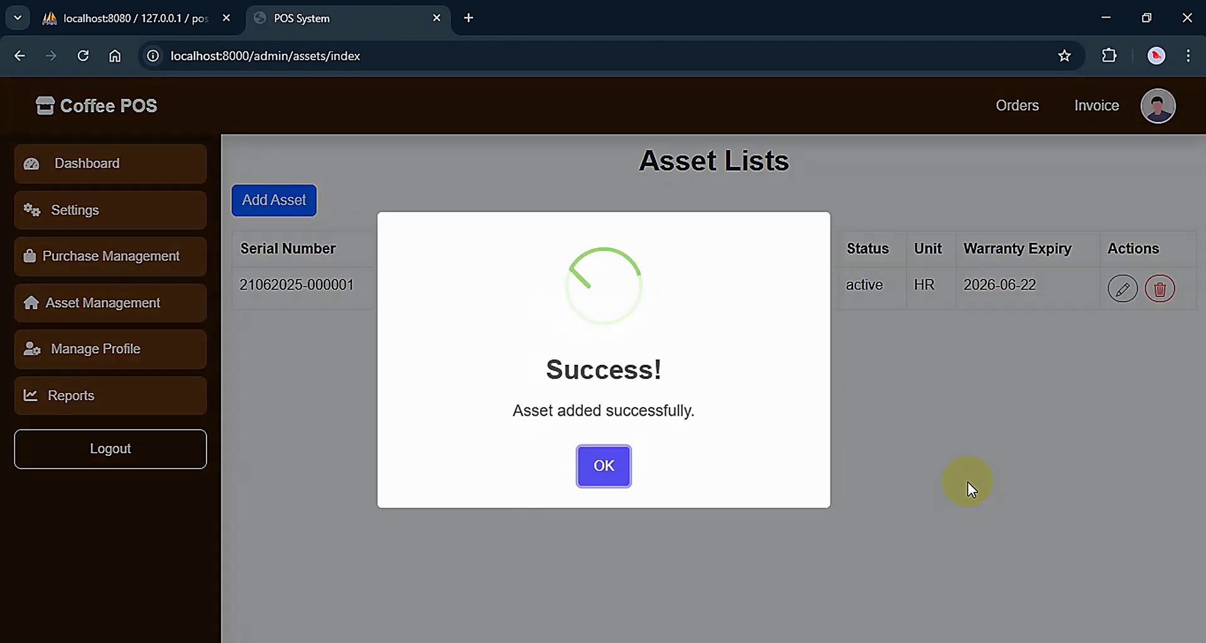
Edit the Computer asset to add the note 'dasfasdfasdf' and update it
click(604, 465)
triple_click(369, 293)
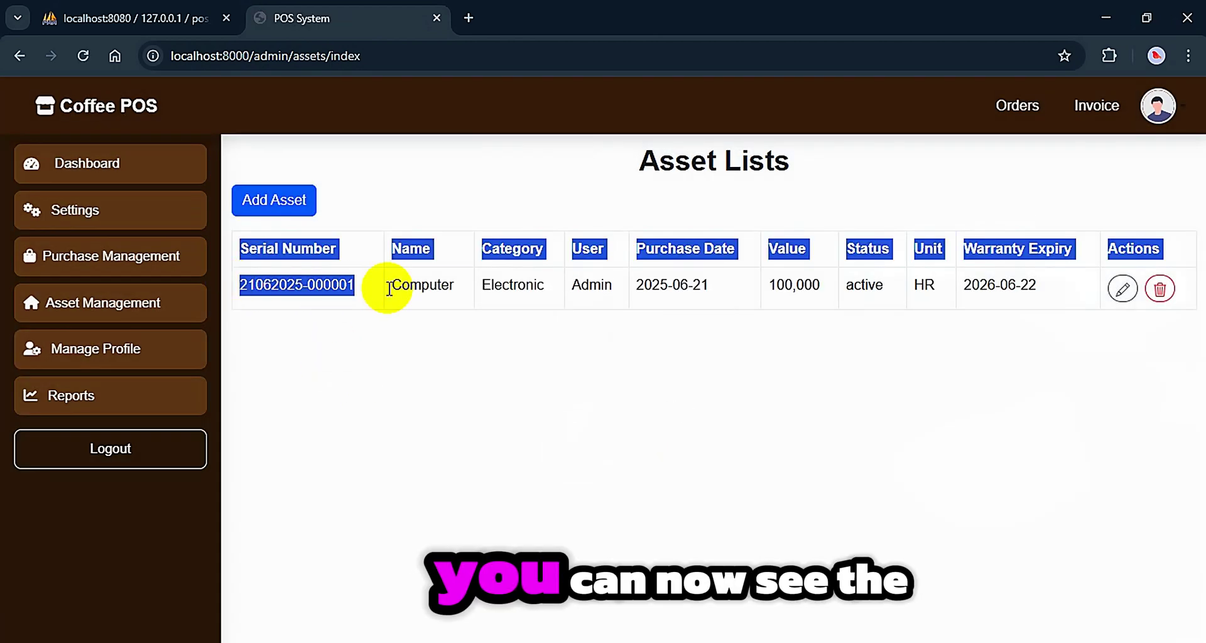
click(631, 287)
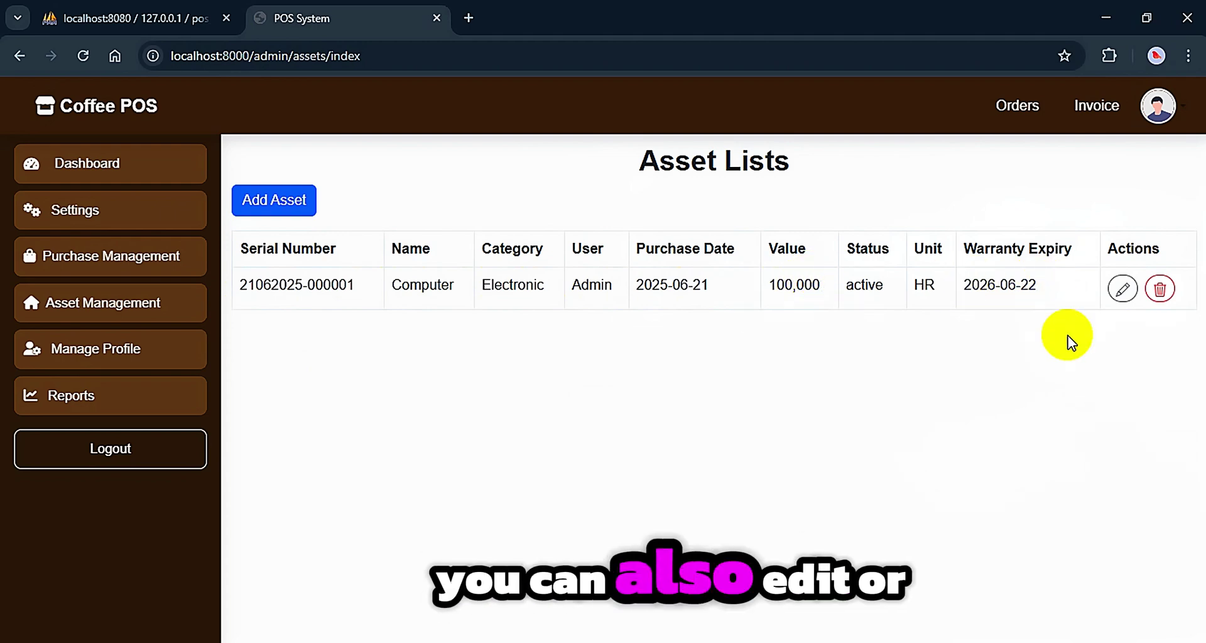
click(1123, 288)
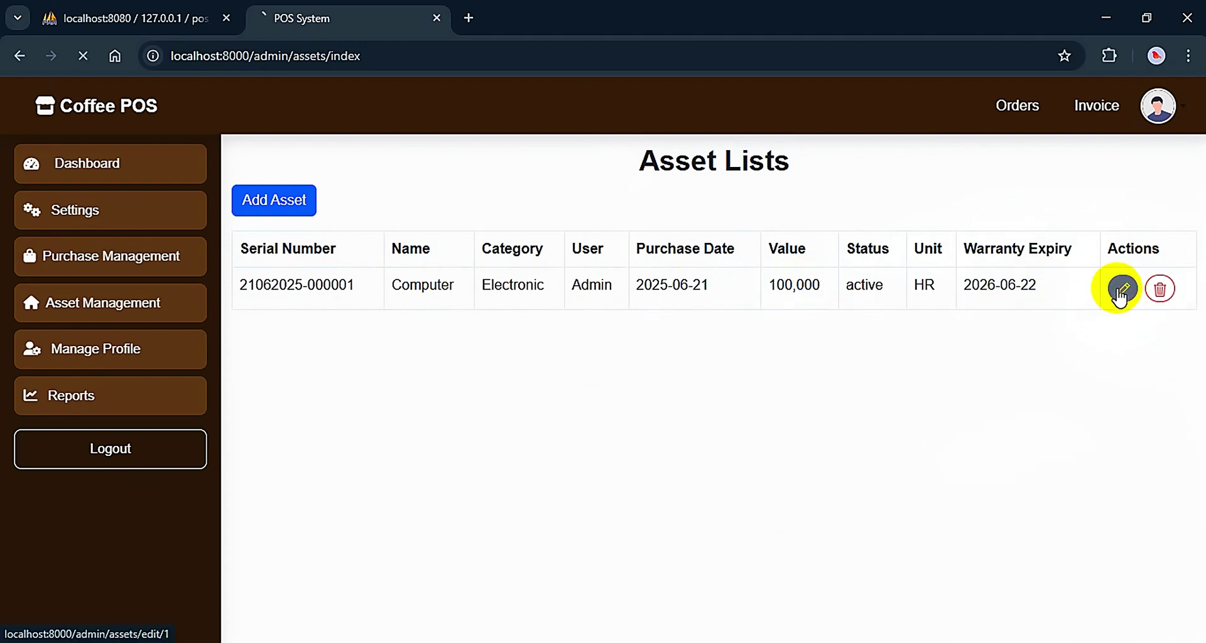
scroll(661, 385, down, 1)
click(545, 598)
text(dasf)
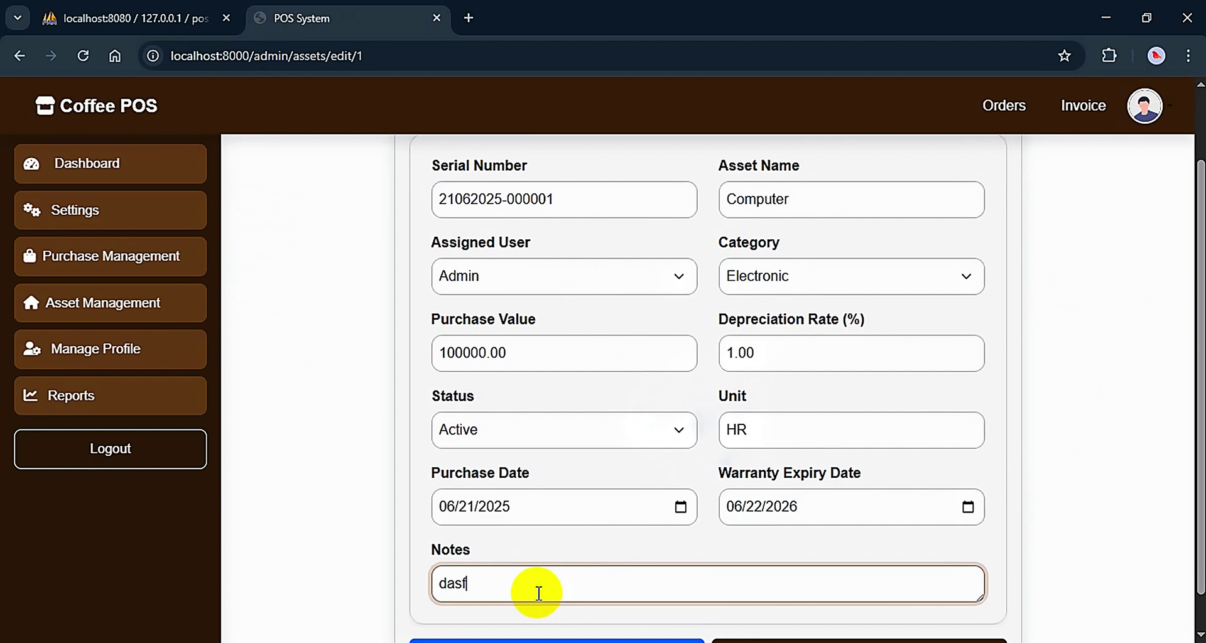
text(asdfasdf)
scroll(565, 603, down, 1)
click(587, 624)
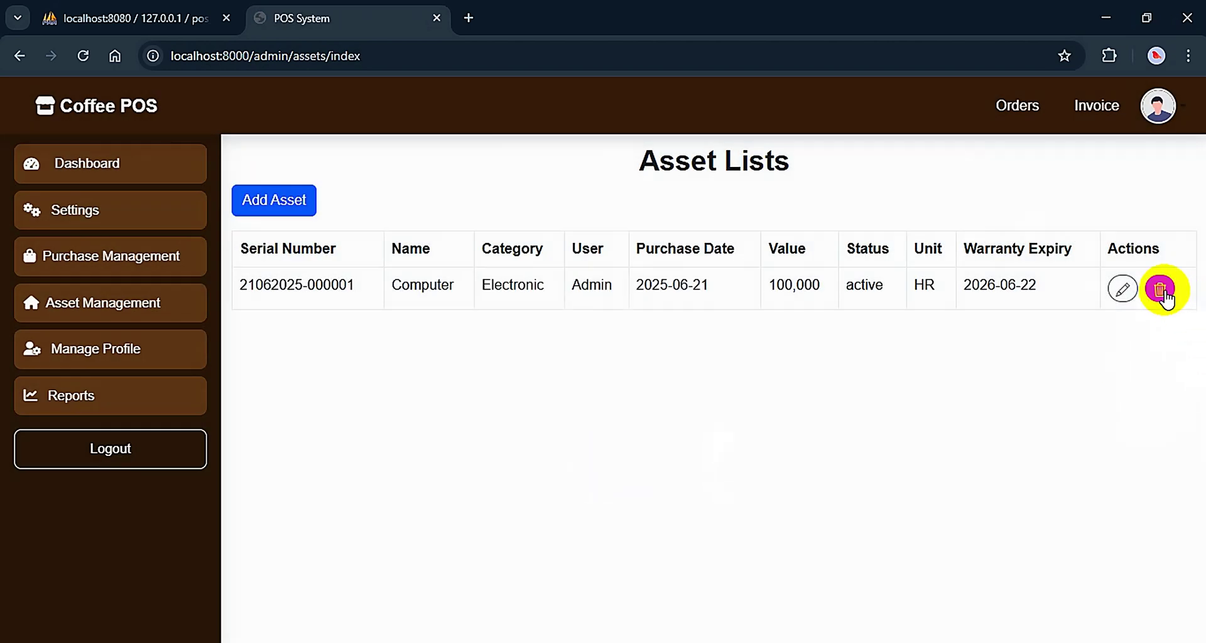
Cancel deleting the Computer asset and open Reports > Asset Report
click(1161, 290)
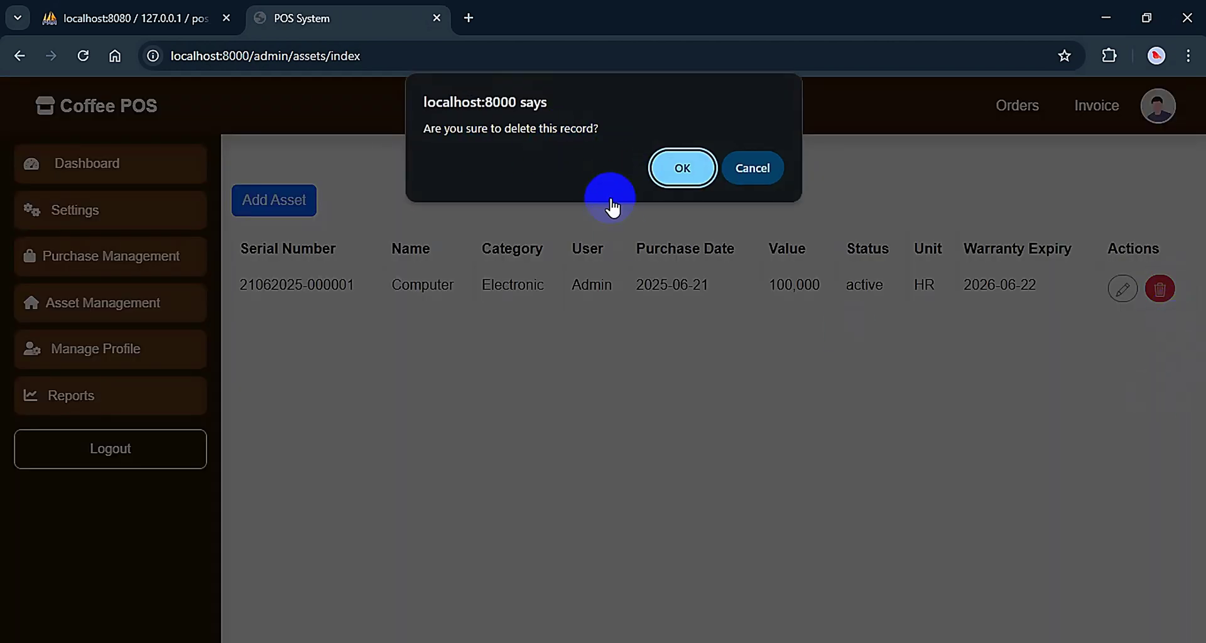
key(Escape)
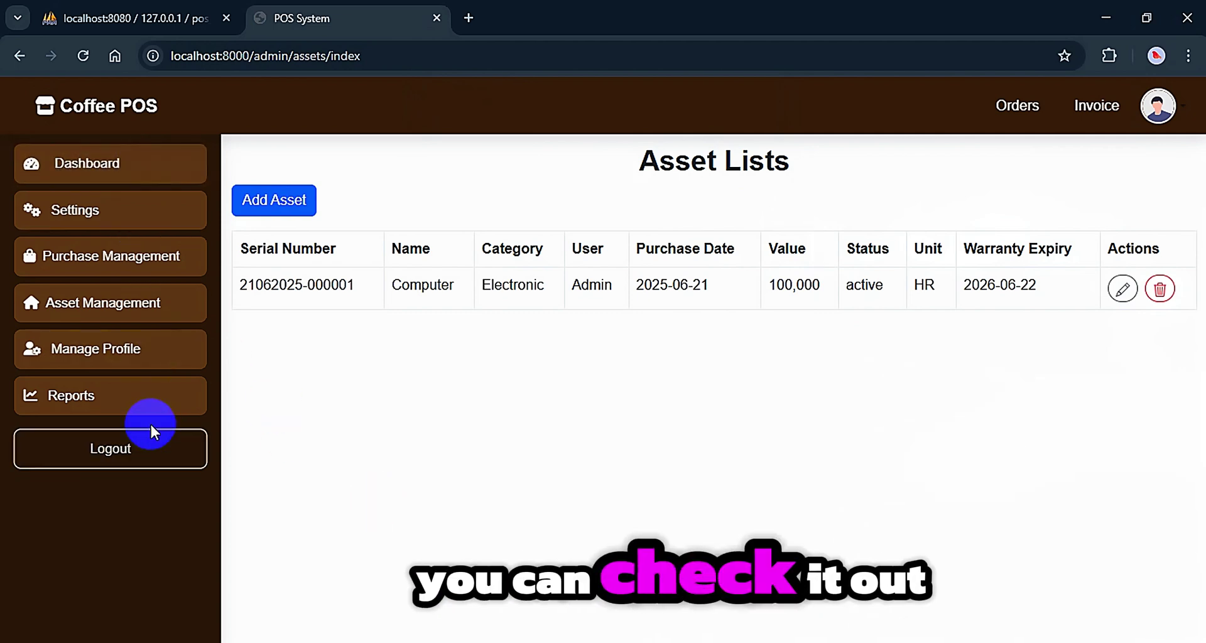
click(148, 405)
click(123, 547)
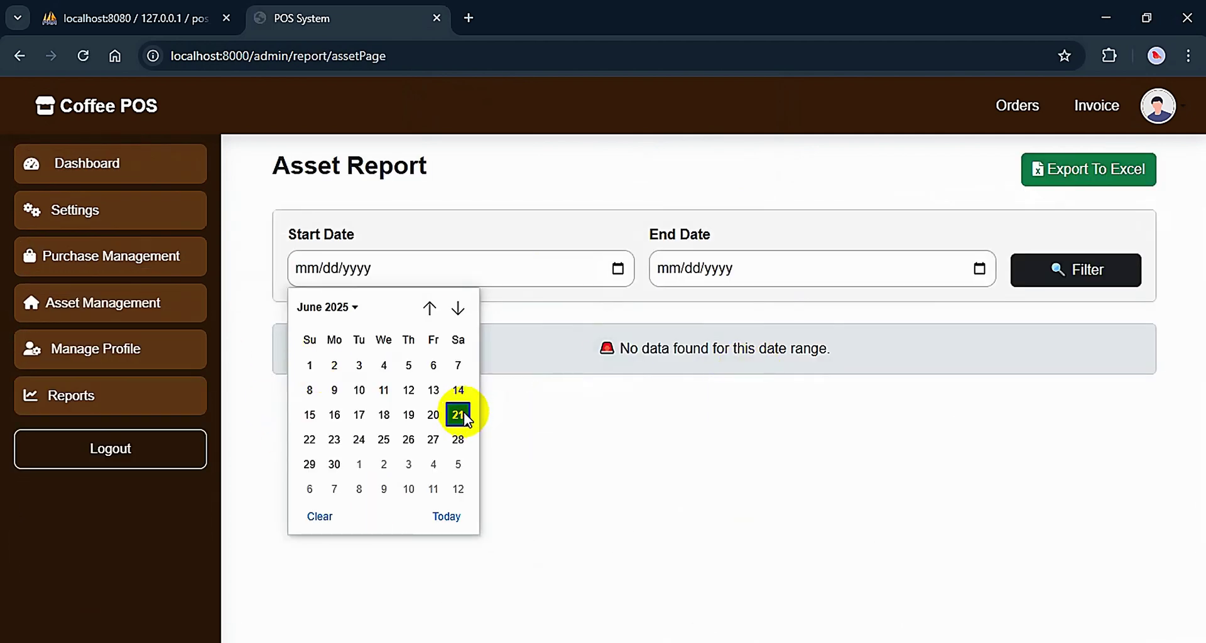
Filter the Asset Report from 06/21/2025 to 06/21/2025 and review the Computer row
click(458, 414)
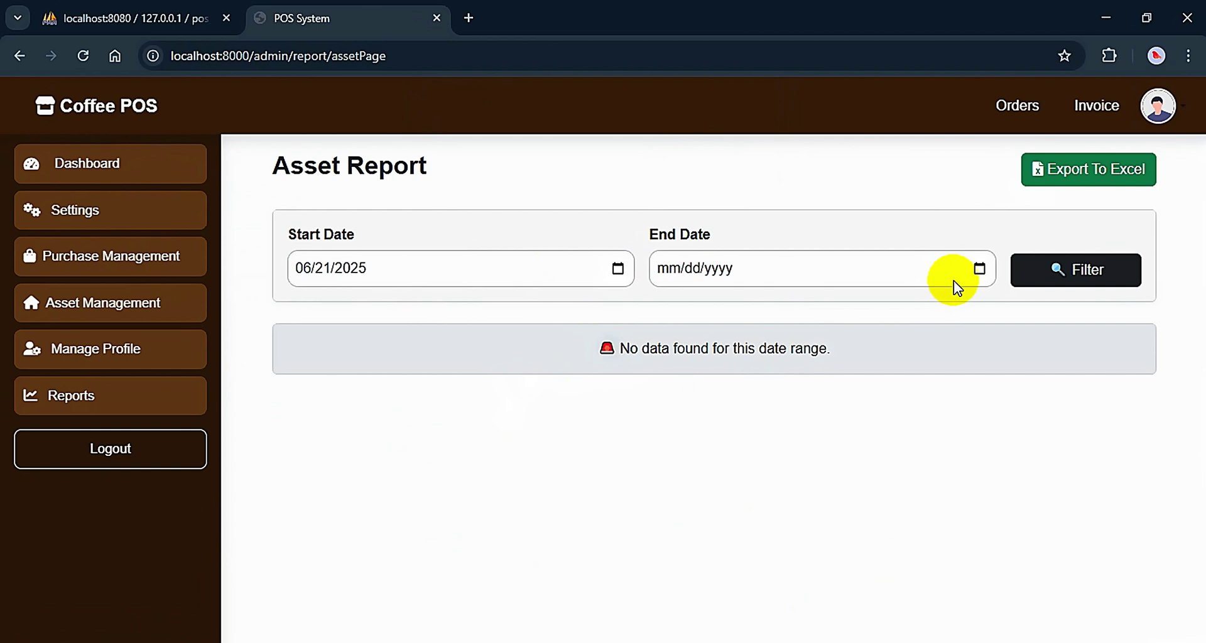
click(979, 269)
click(820, 413)
click(1098, 271)
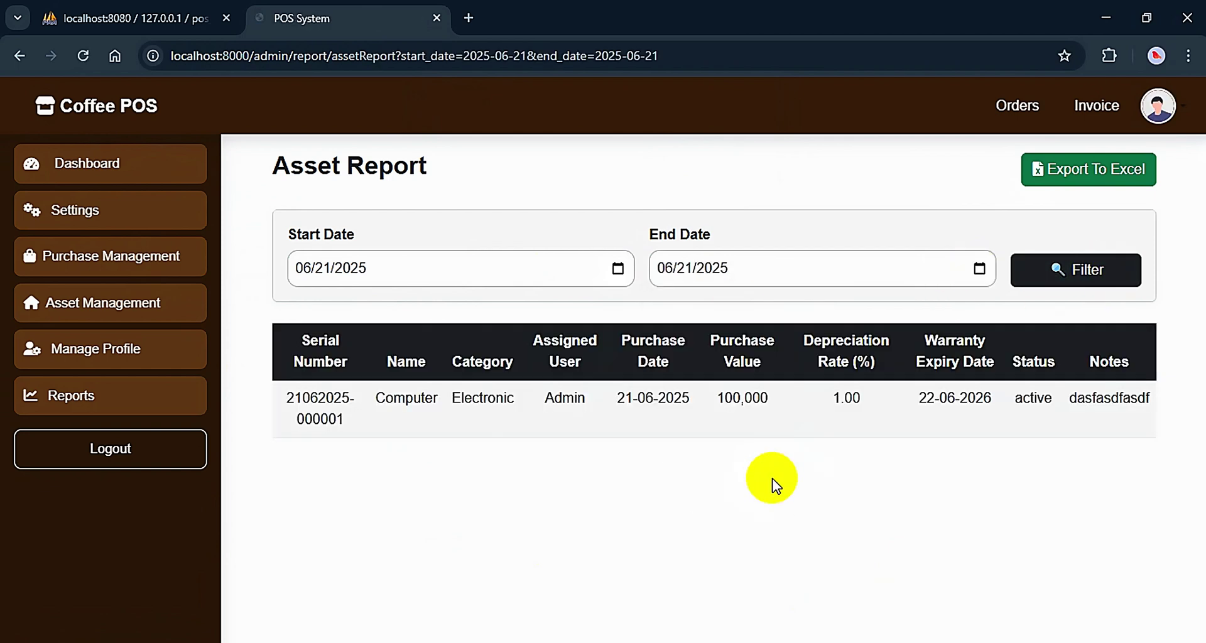
drag(302, 397, 1156, 403)
click(808, 463)
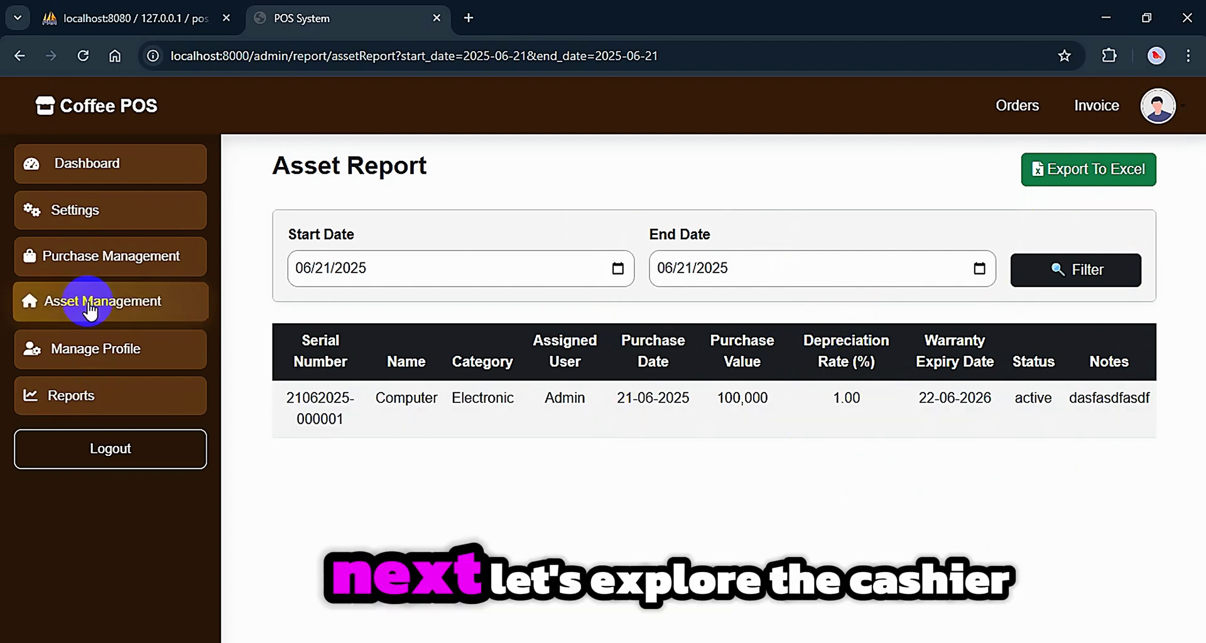
Open the Settings > Categories management page
click(114, 217)
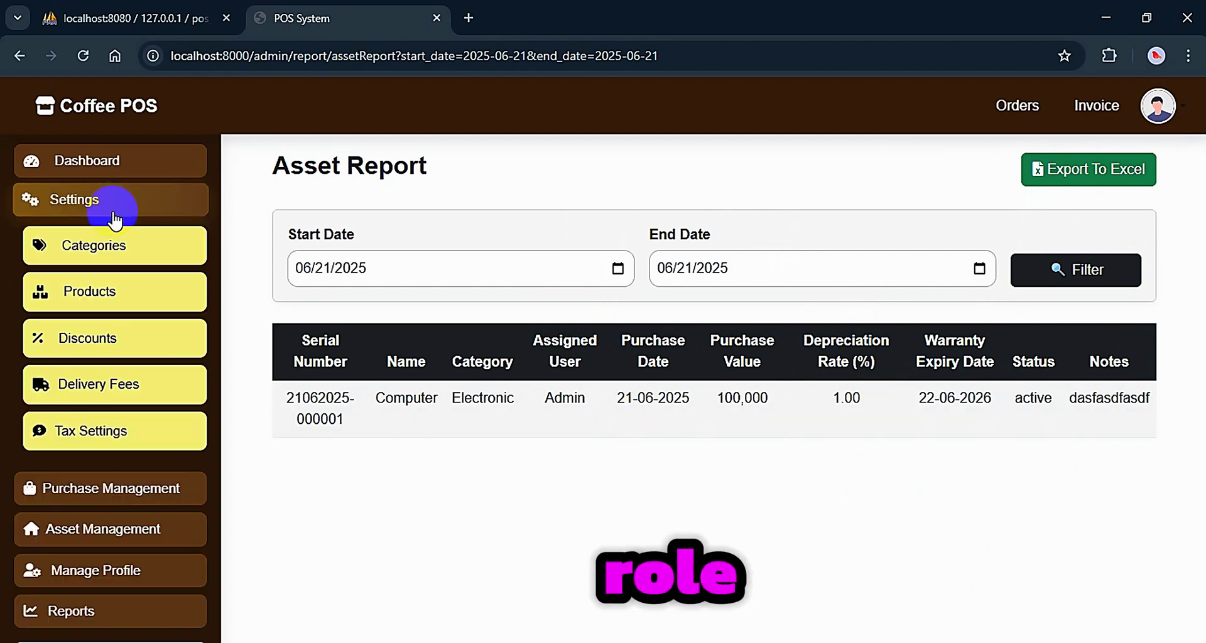
click(154, 237)
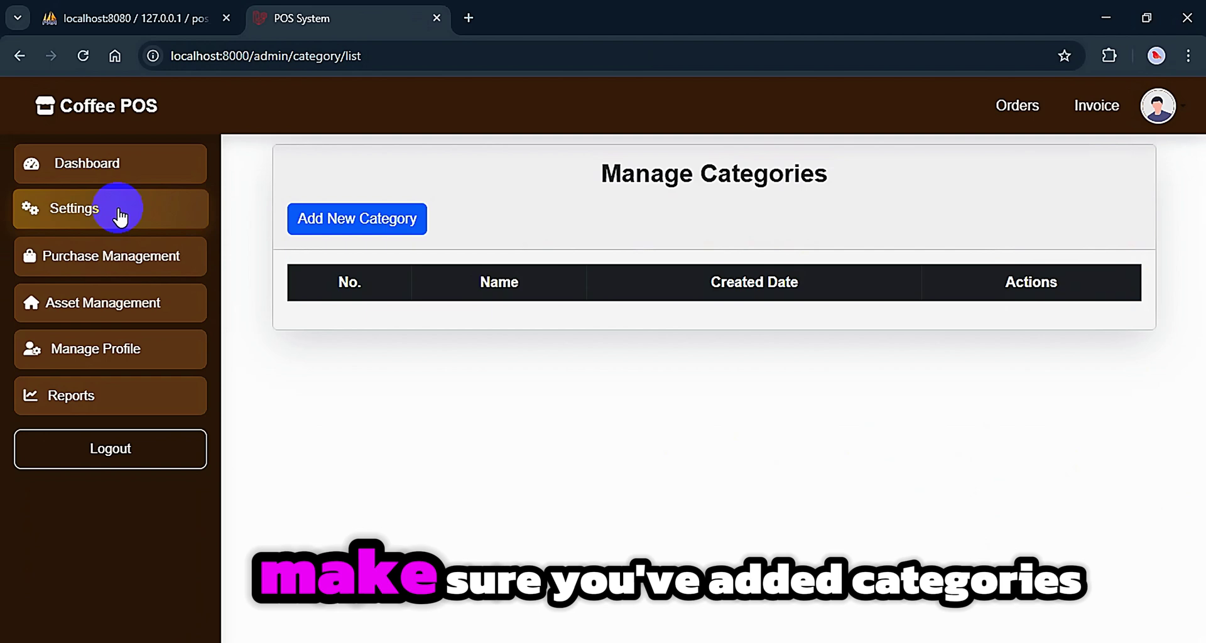
click(116, 211)
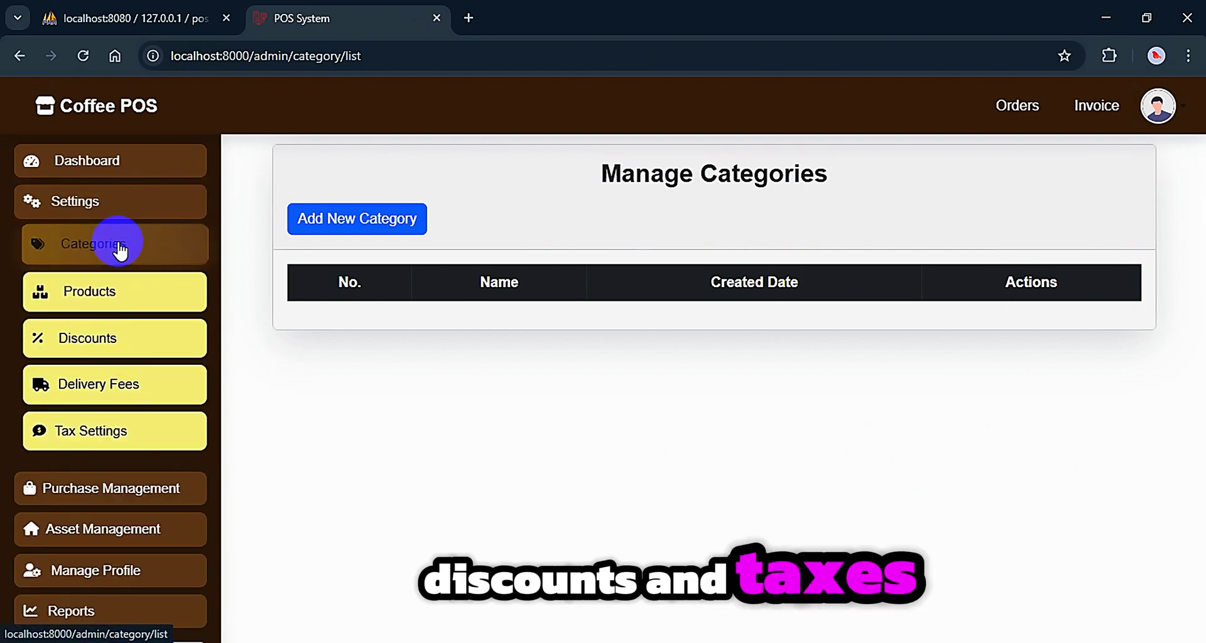
click(120, 202)
Choose the Cashier profile under Create New User and fill in the cashier's saved e-mail and password
click(96, 348)
click(94, 396)
click(672, 273)
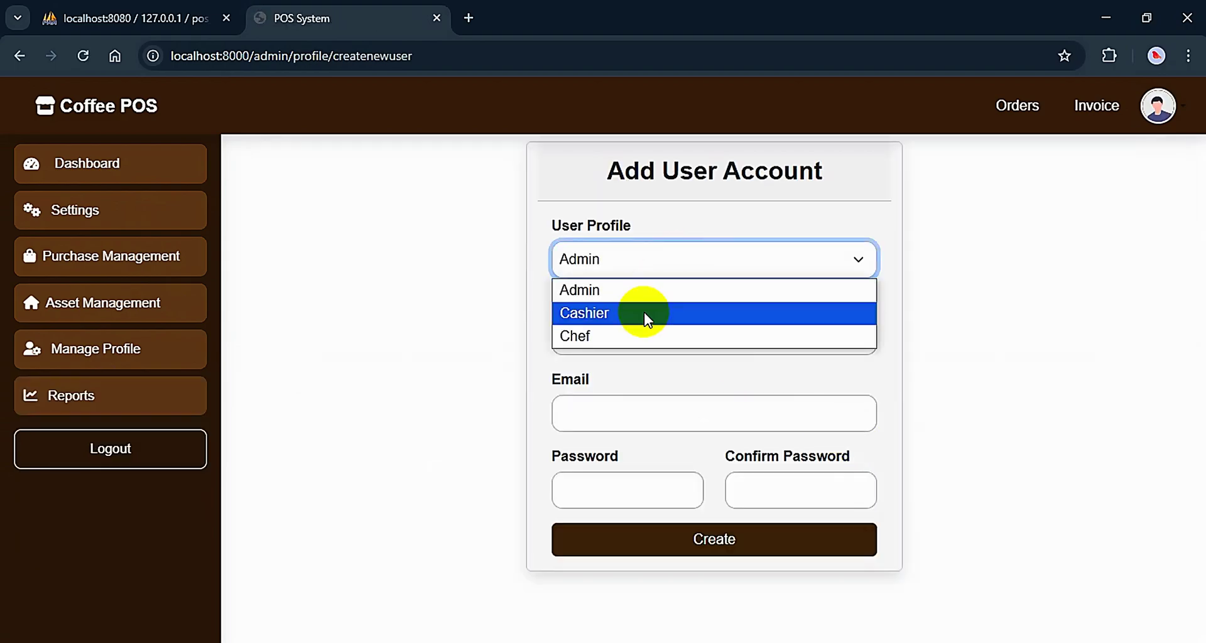
click(645, 314)
click(625, 336)
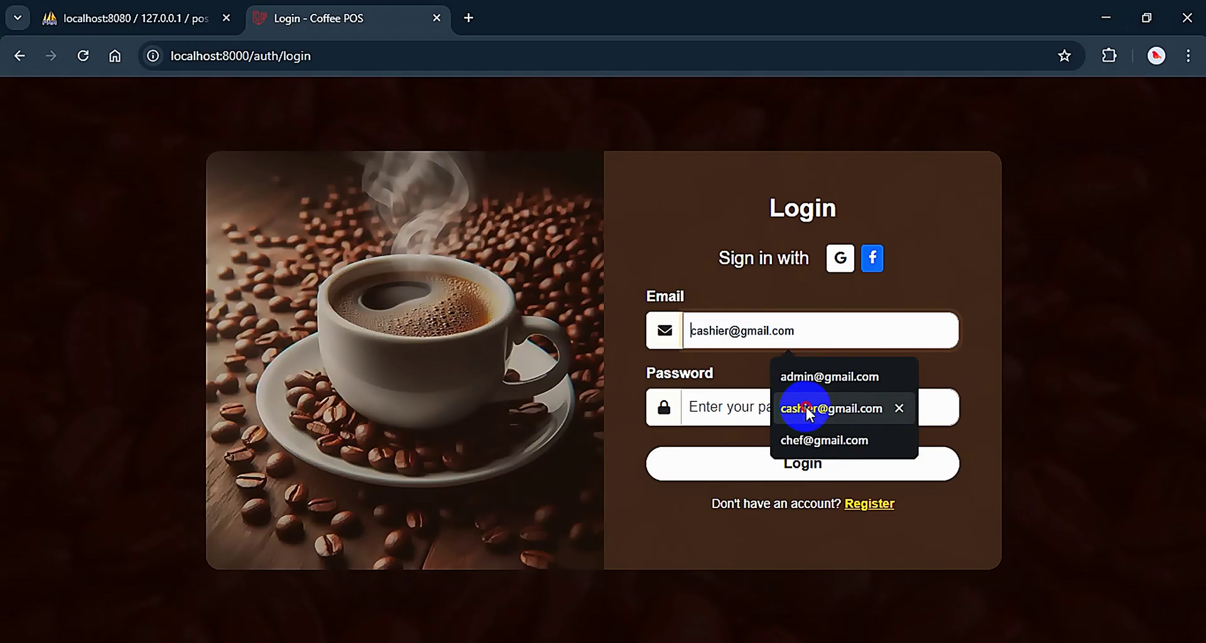
click(809, 406)
click(725, 411)
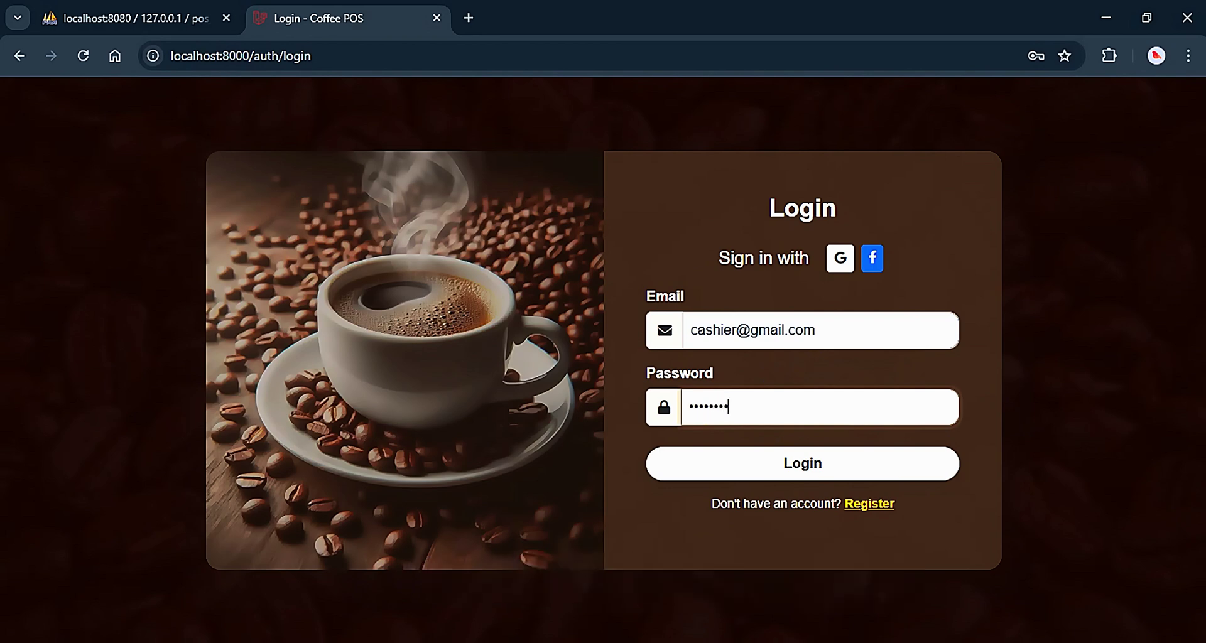
Log in as the cashier and set the Brownie Cake to size S, quantity 1
click(830, 468)
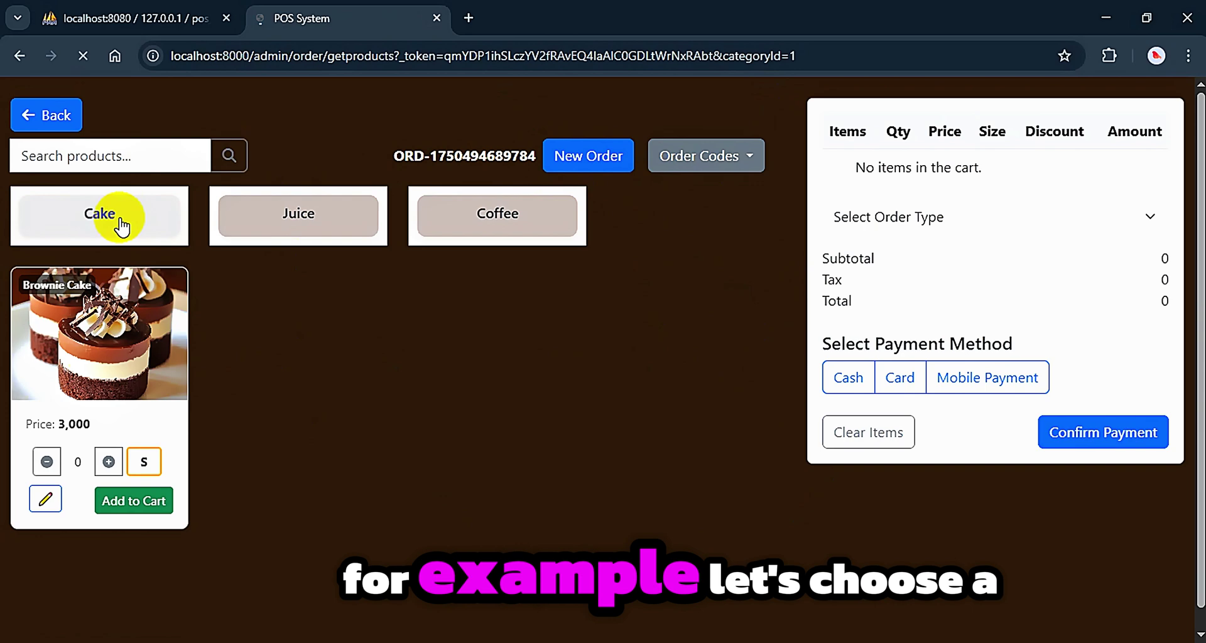
click(108, 462)
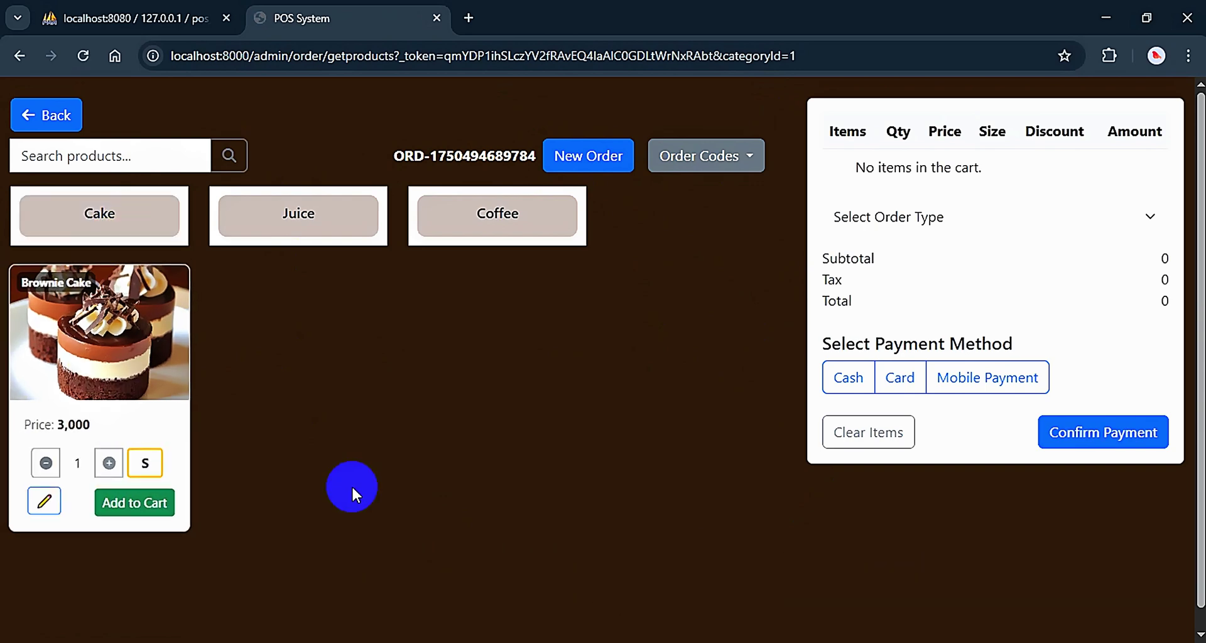
click(147, 468)
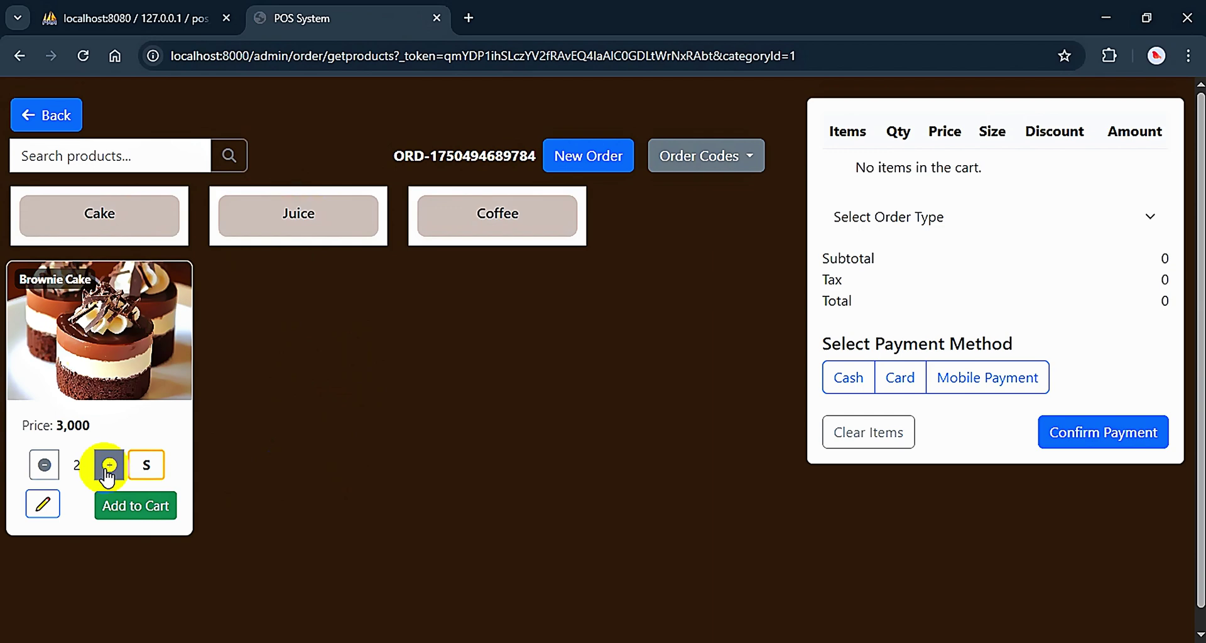
click(45, 466)
Add one Brownie Cake to the cart without a special instruction, at 2,940 after discount
click(43, 503)
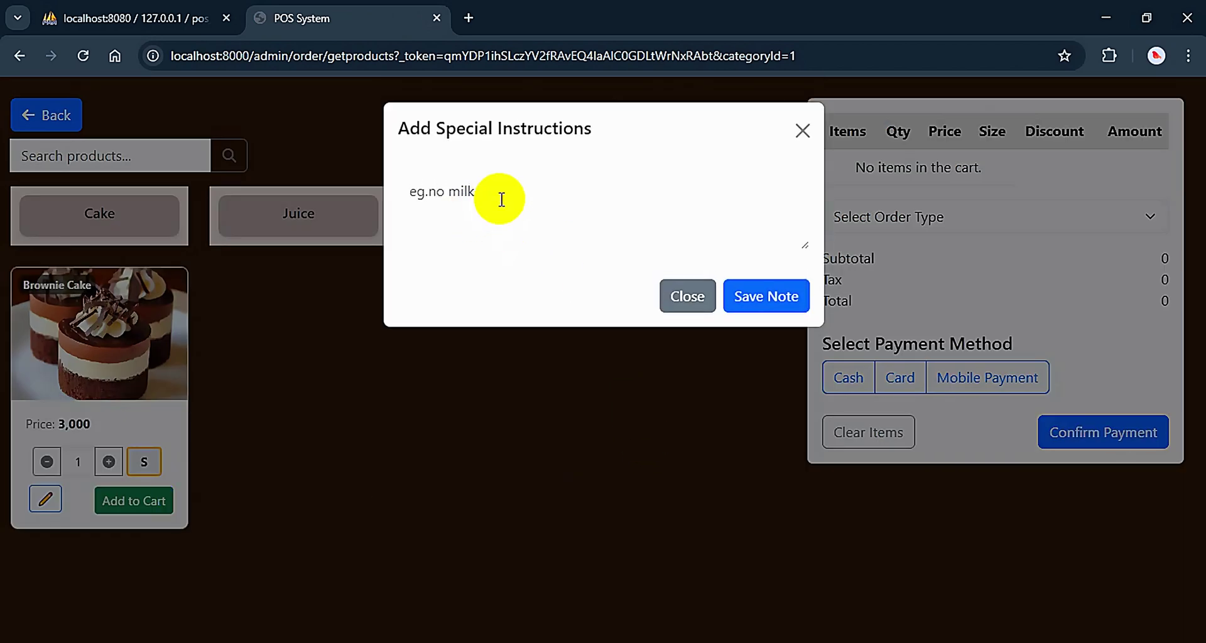
click(502, 199)
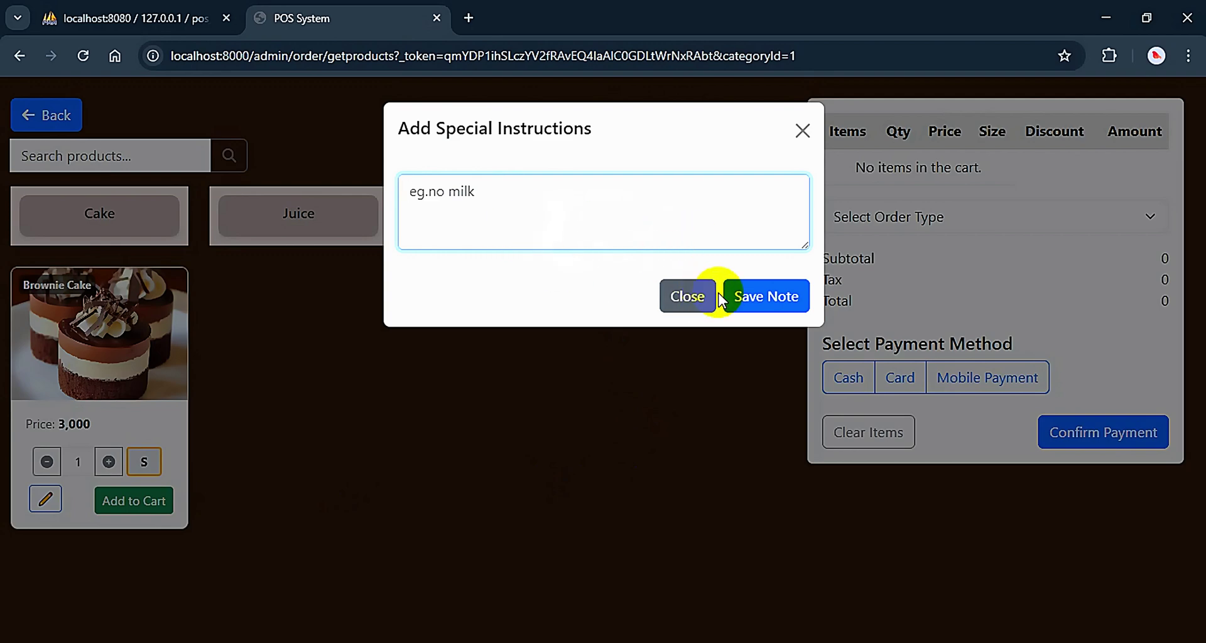
click(693, 299)
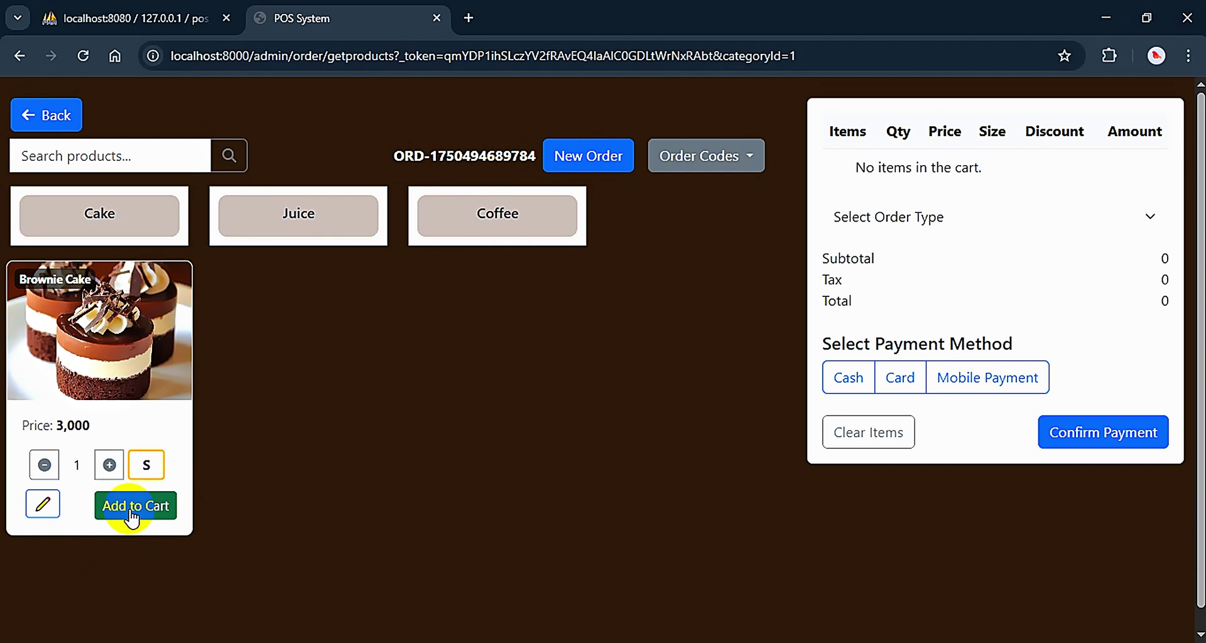
click(134, 510)
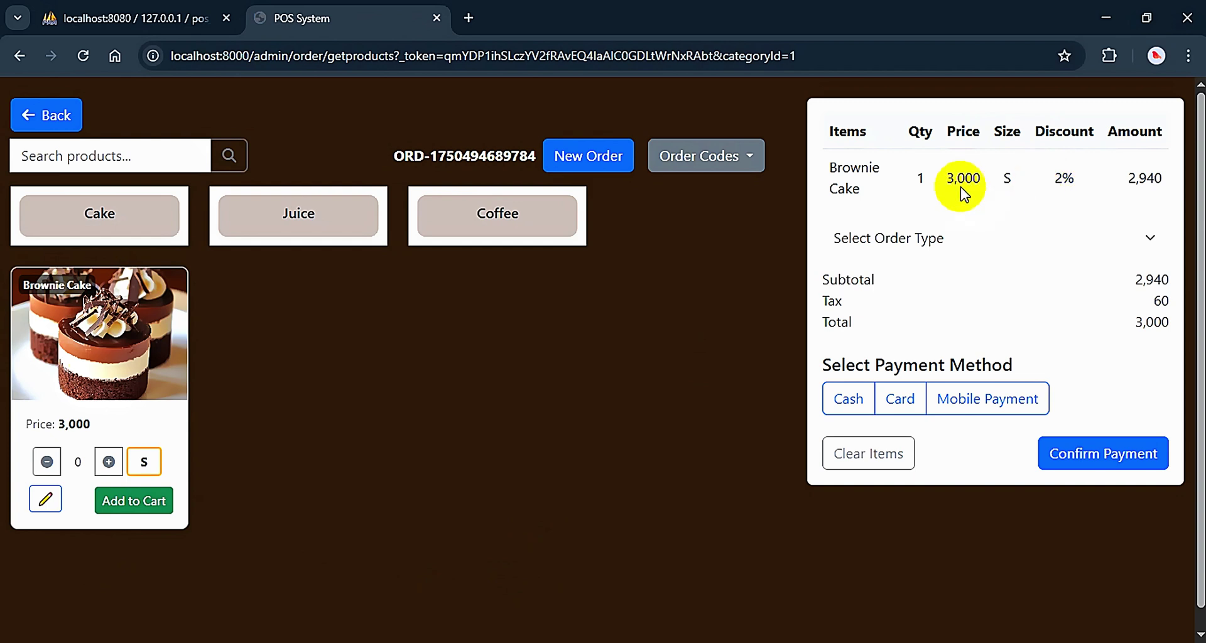
drag(1129, 177, 1171, 178)
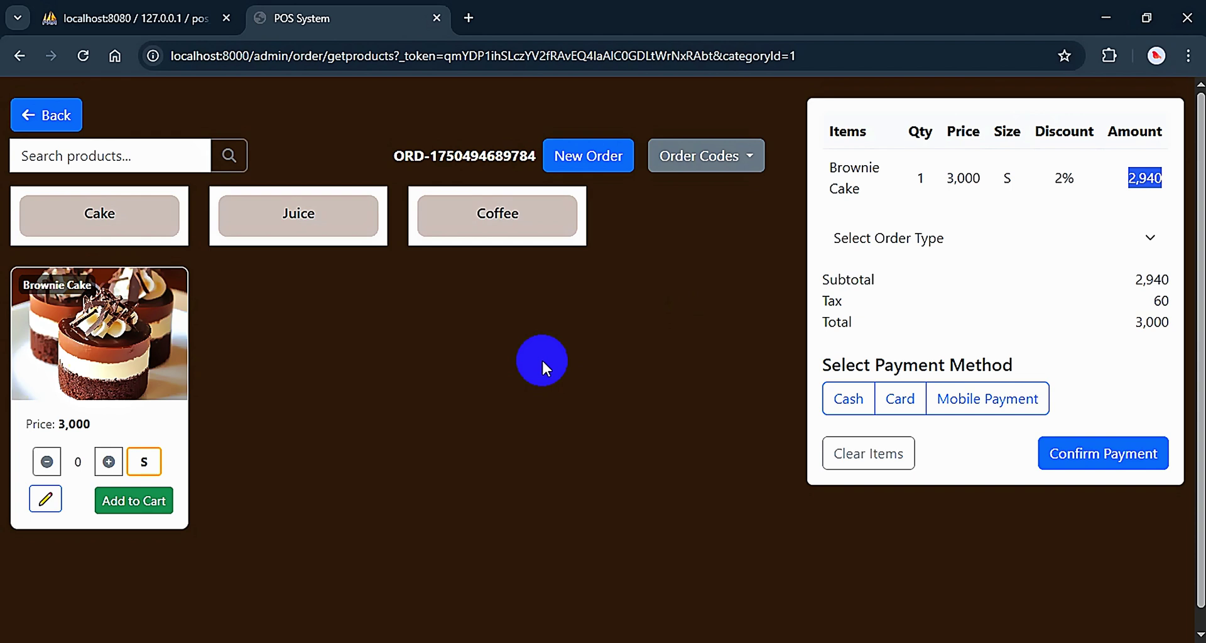
Add two large Mochas with the note 'no sugar' from the Coffee category to the cart
click(513, 216)
click(146, 466)
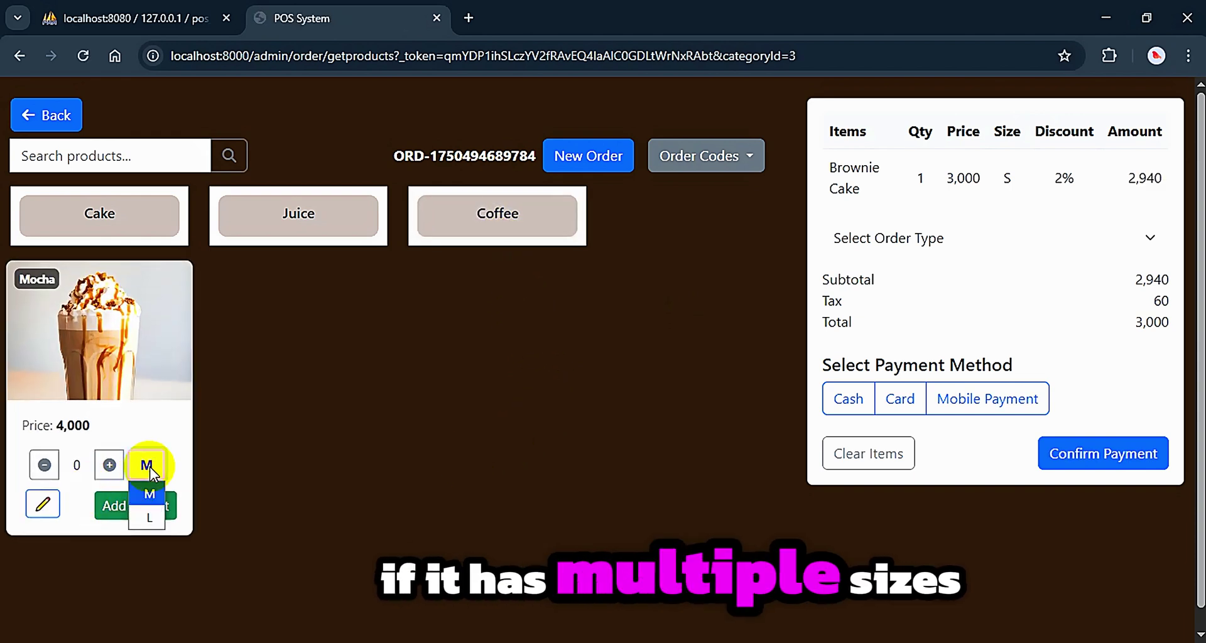
click(149, 518)
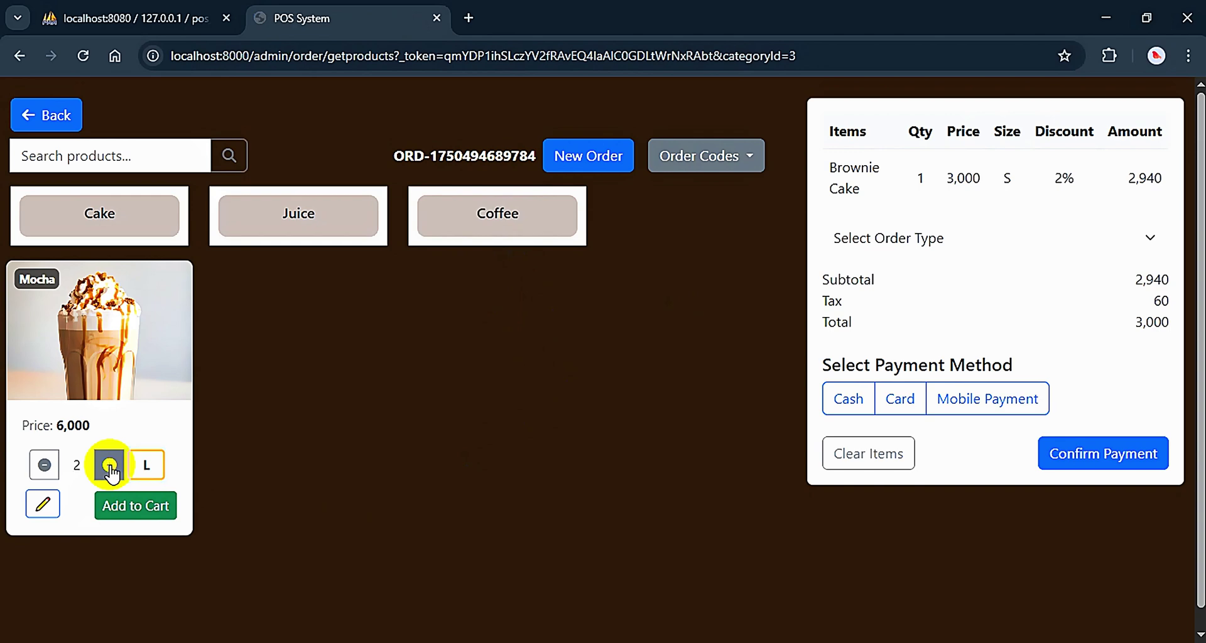
click(44, 510)
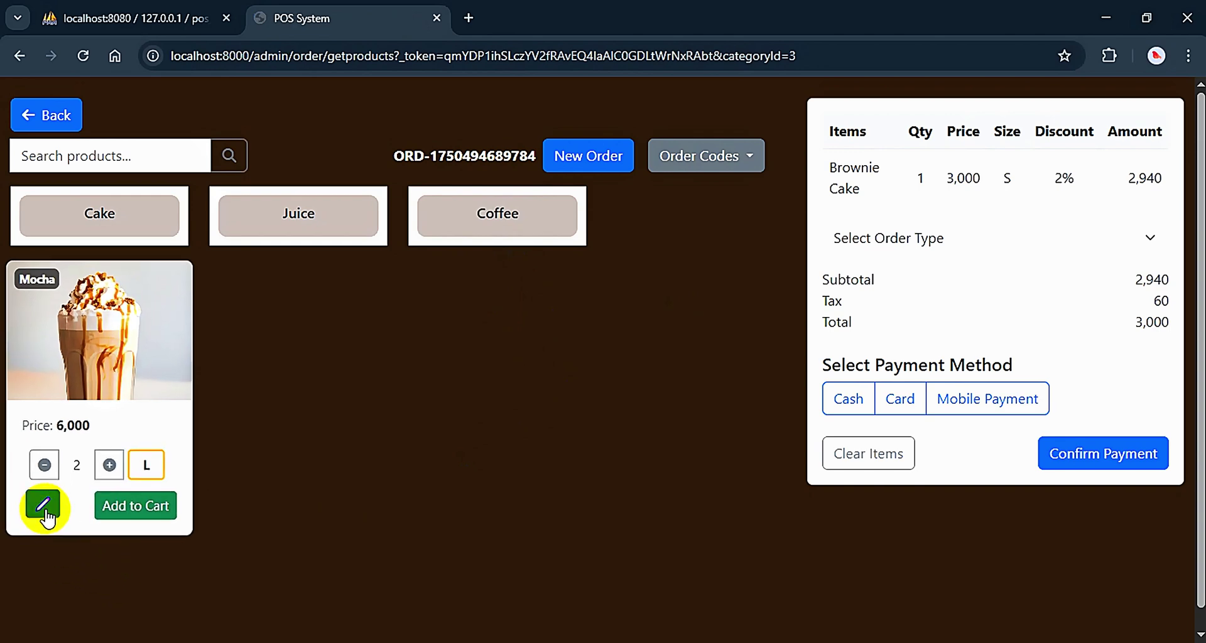
click(552, 188)
text(n)
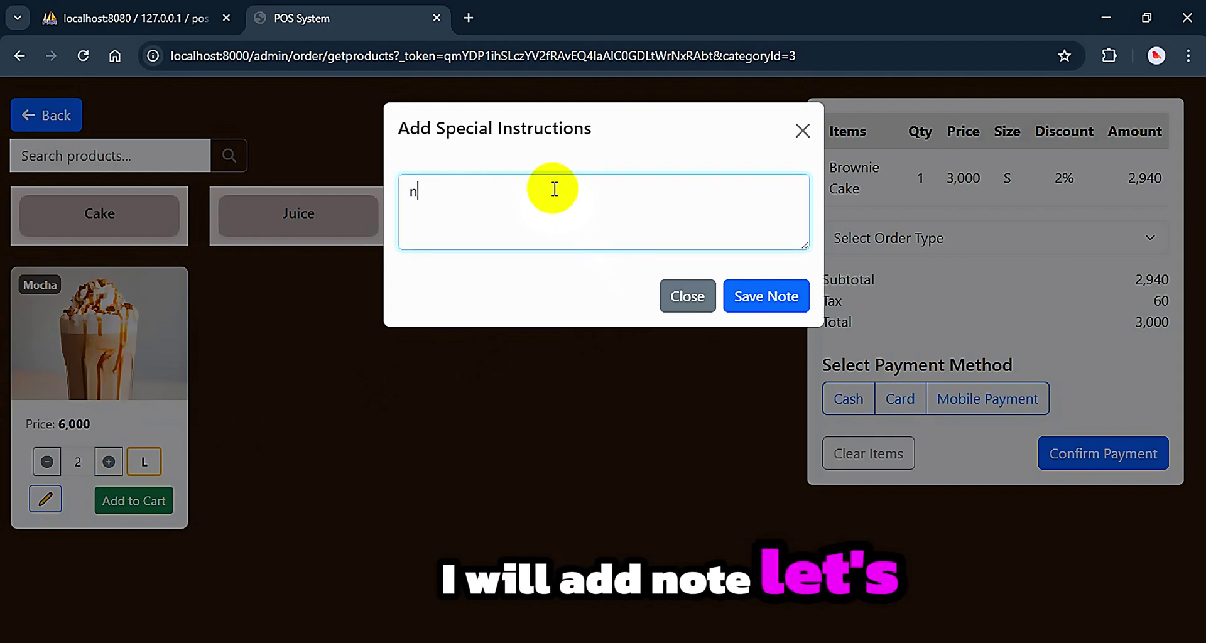
text(o )
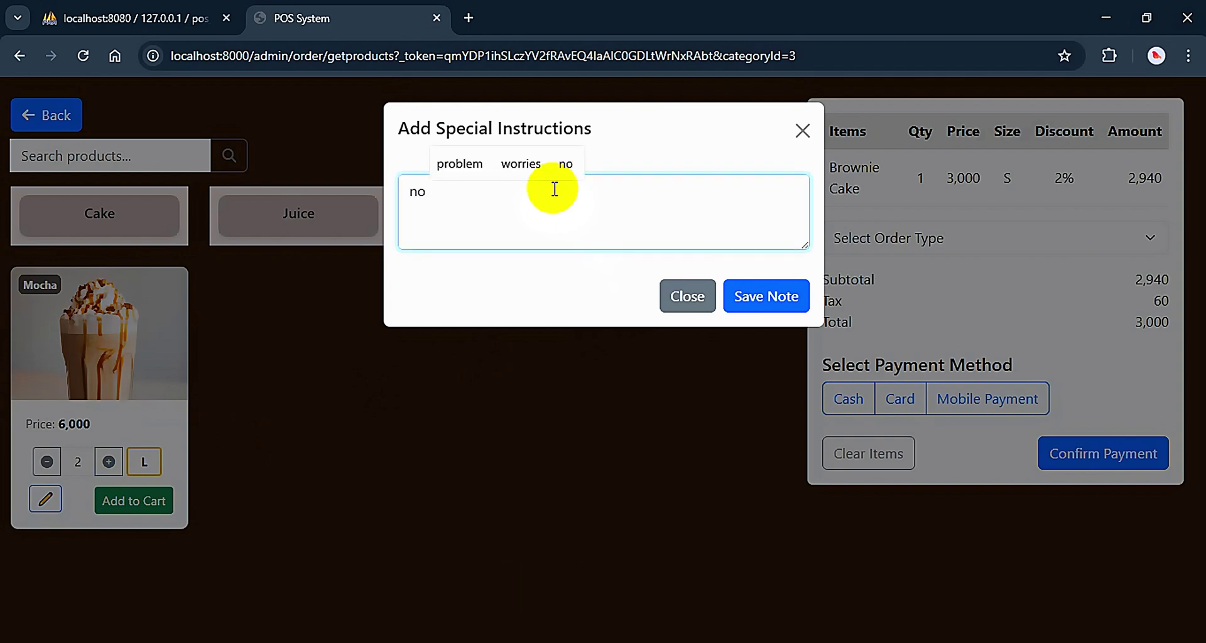
text(sugar)
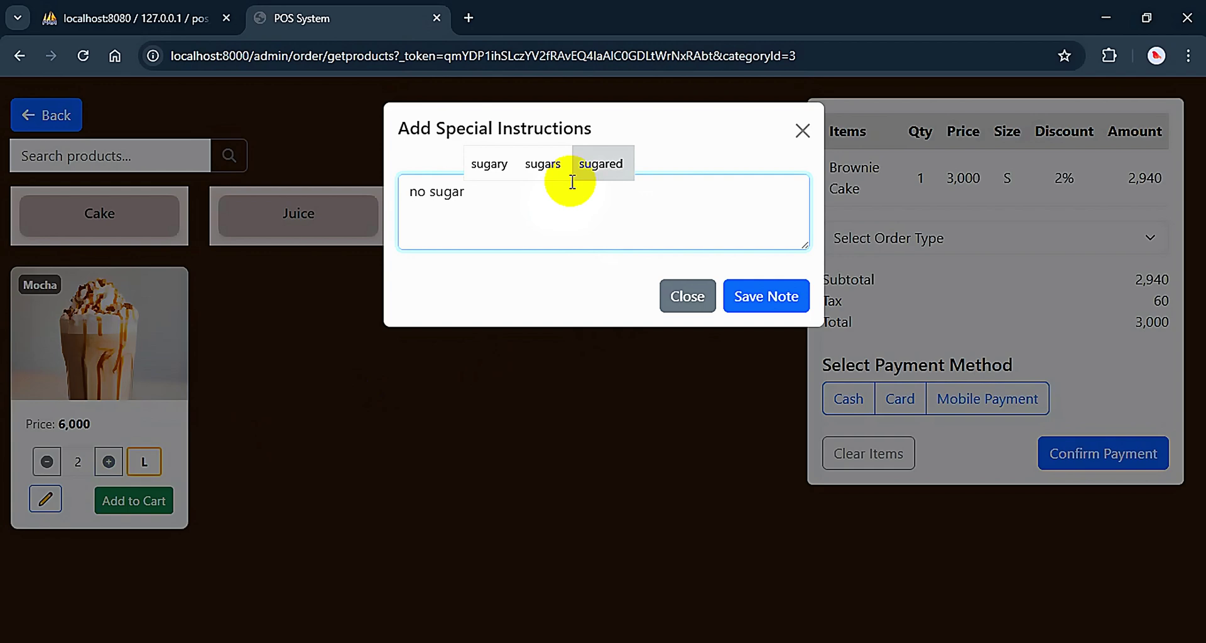
click(765, 302)
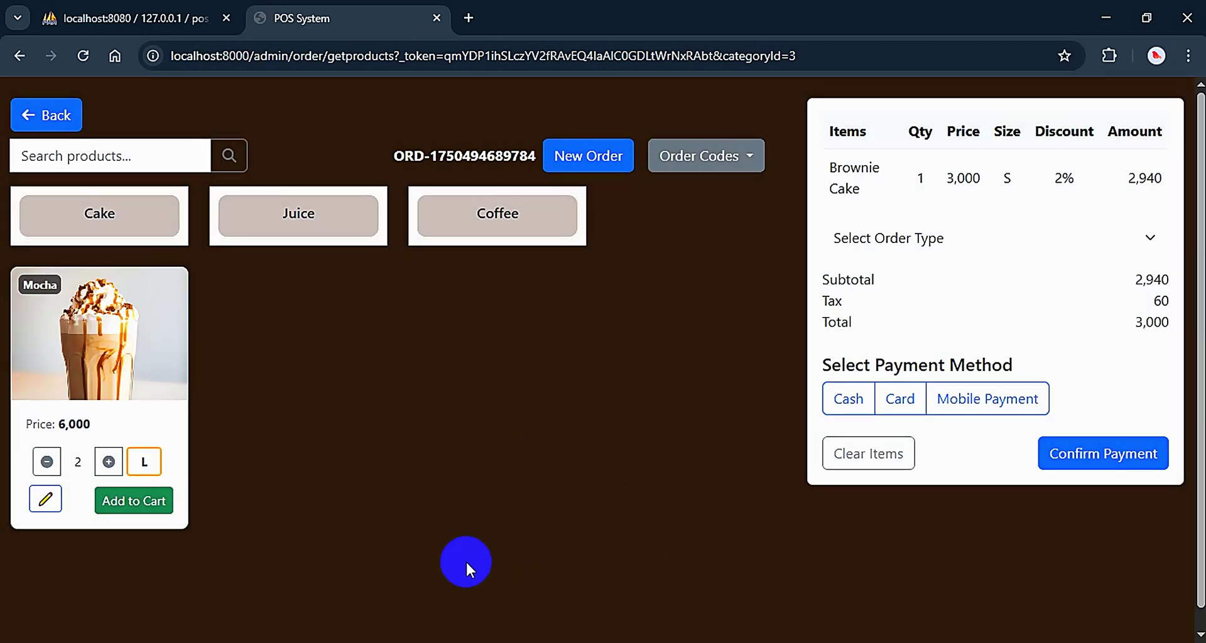
click(150, 507)
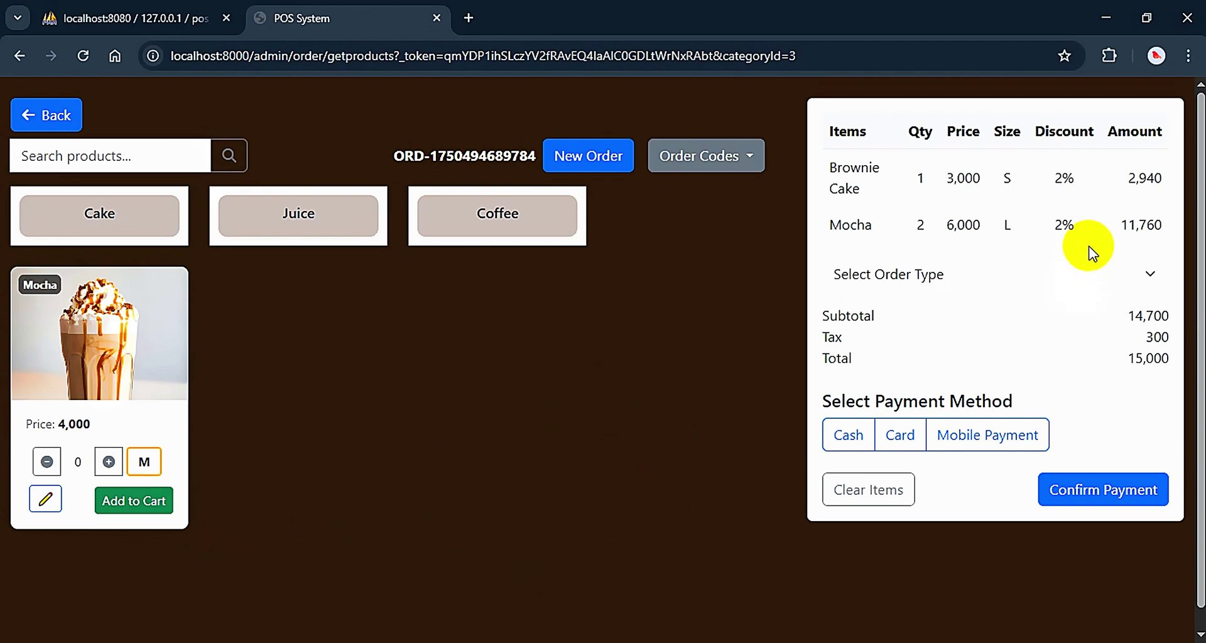
Try Eat at Shop and Take Away, then settle on Delivery as the order type
click(977, 274)
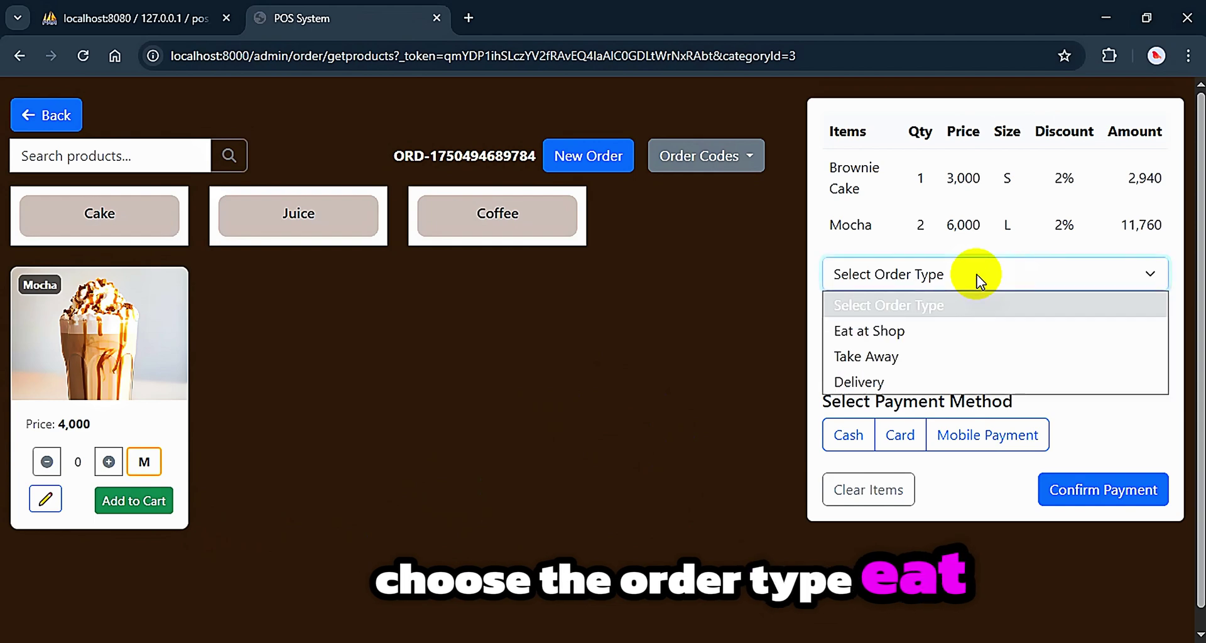
click(890, 333)
click(886, 273)
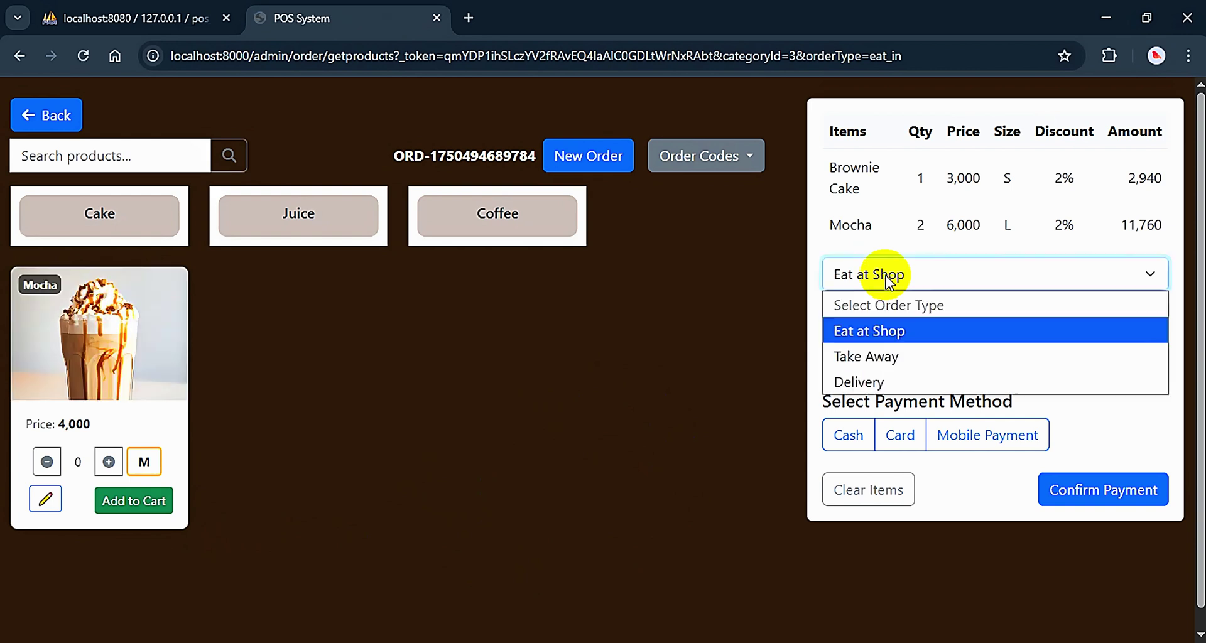
click(889, 357)
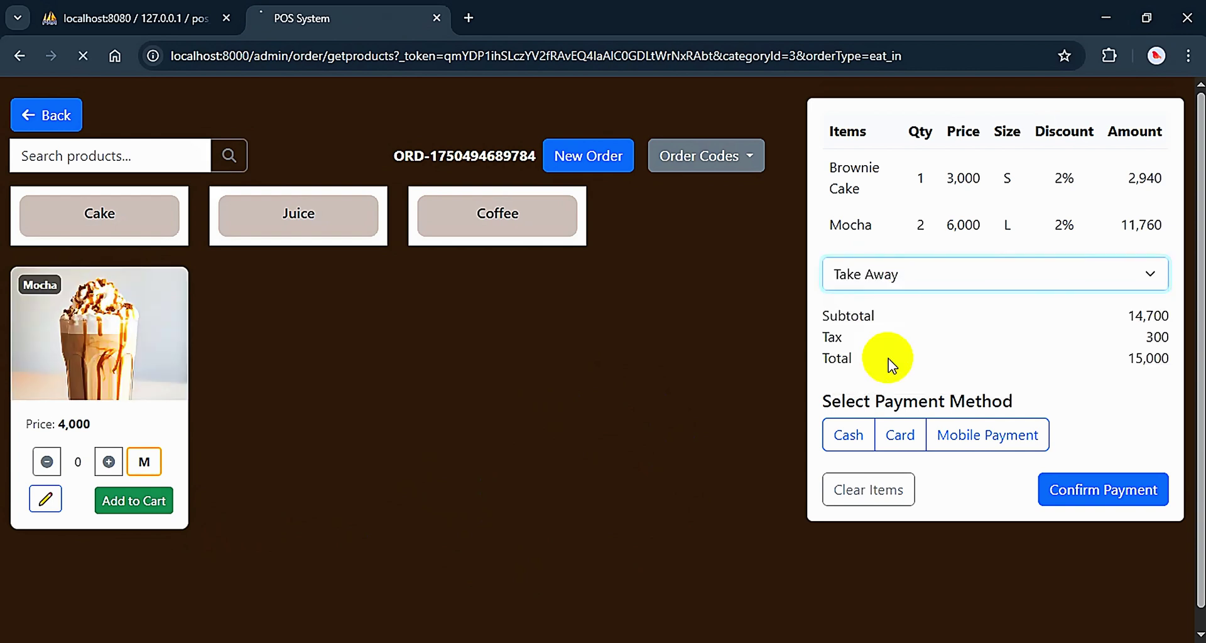
click(887, 277)
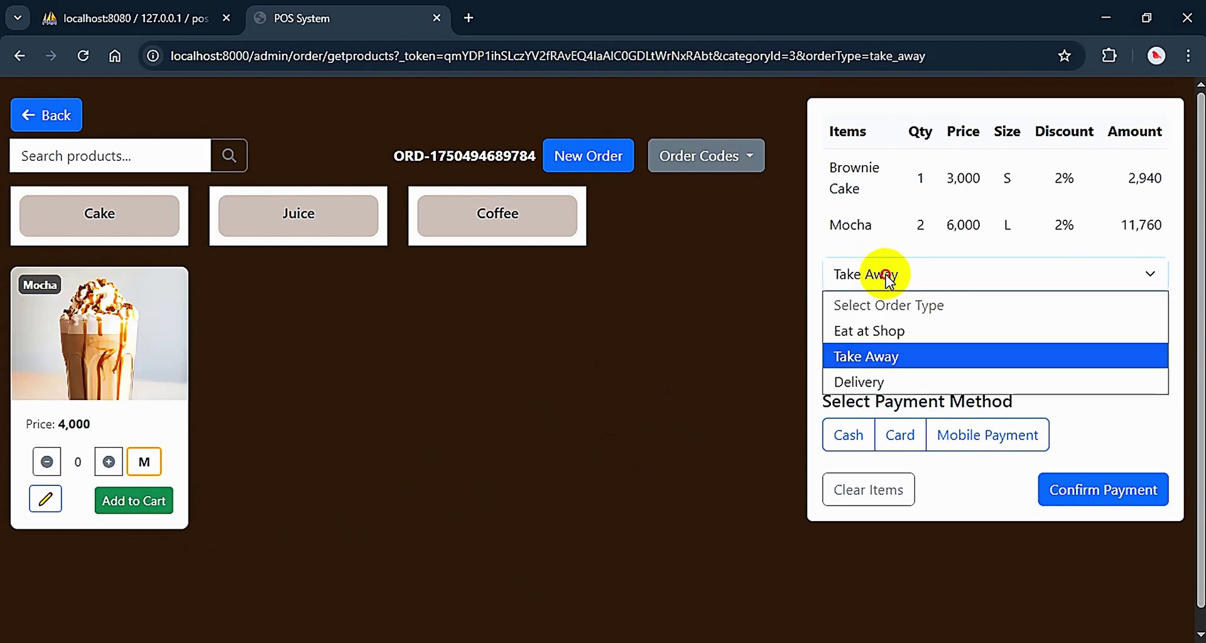
click(862, 380)
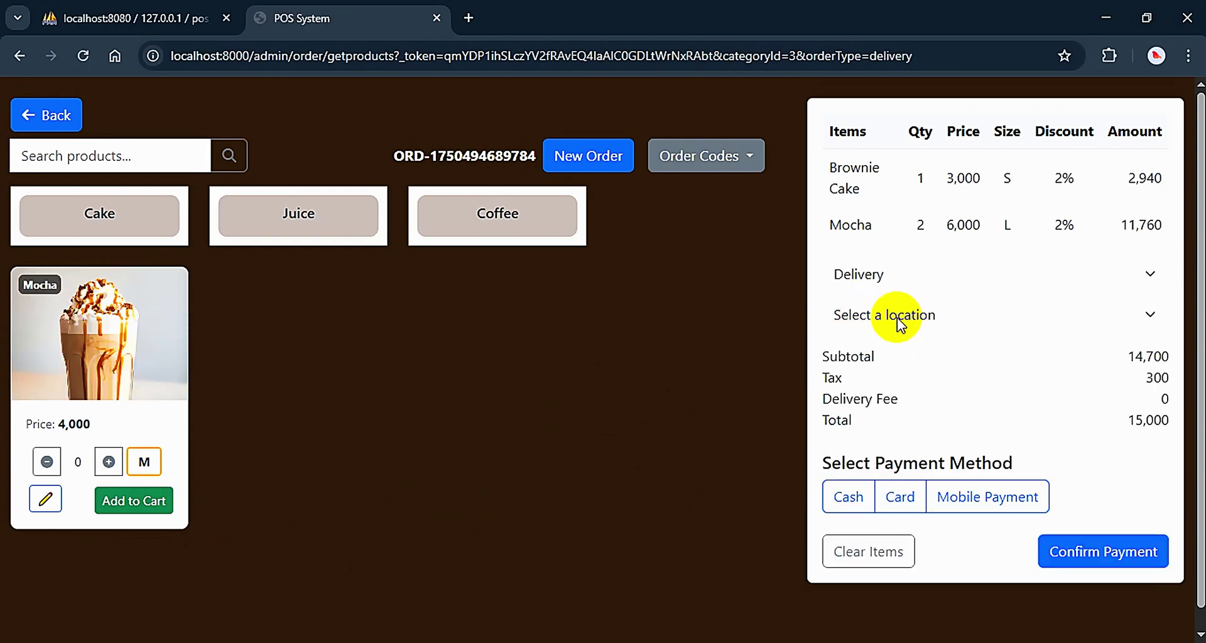
Pick Hlaing as delivery location; check subtotal 14,700, tax 300, fee 1,000, total 16,000
click(947, 322)
click(910, 371)
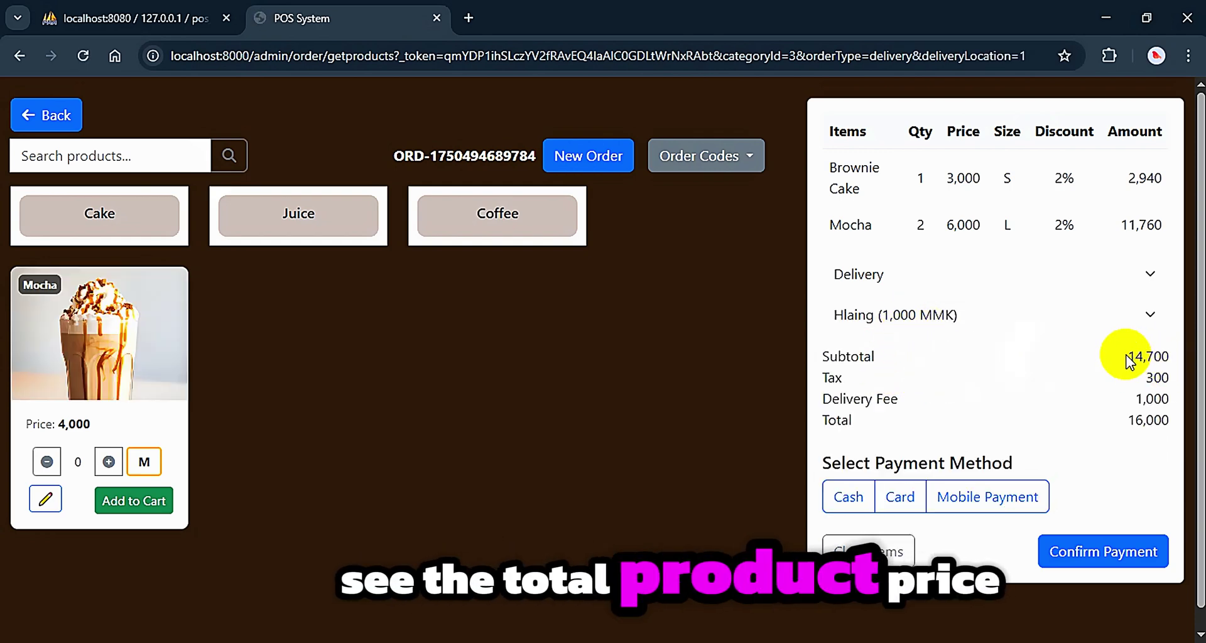
double_click(1162, 357)
double_click(1167, 377)
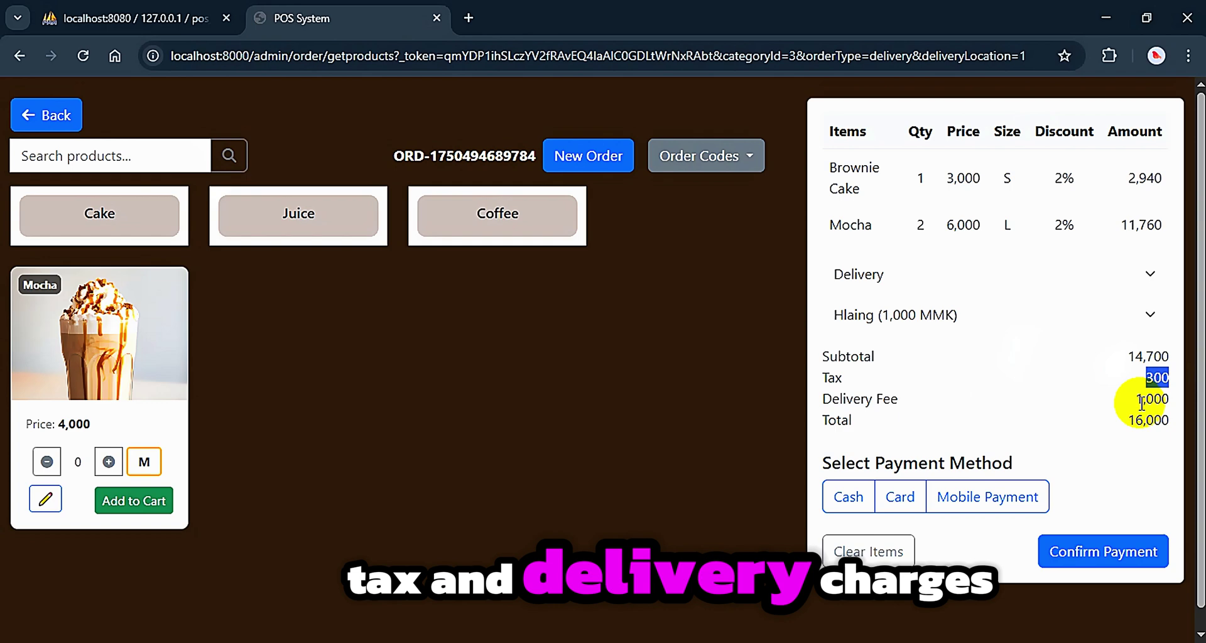
double_click(1158, 399)
drag(1129, 421, 1192, 421)
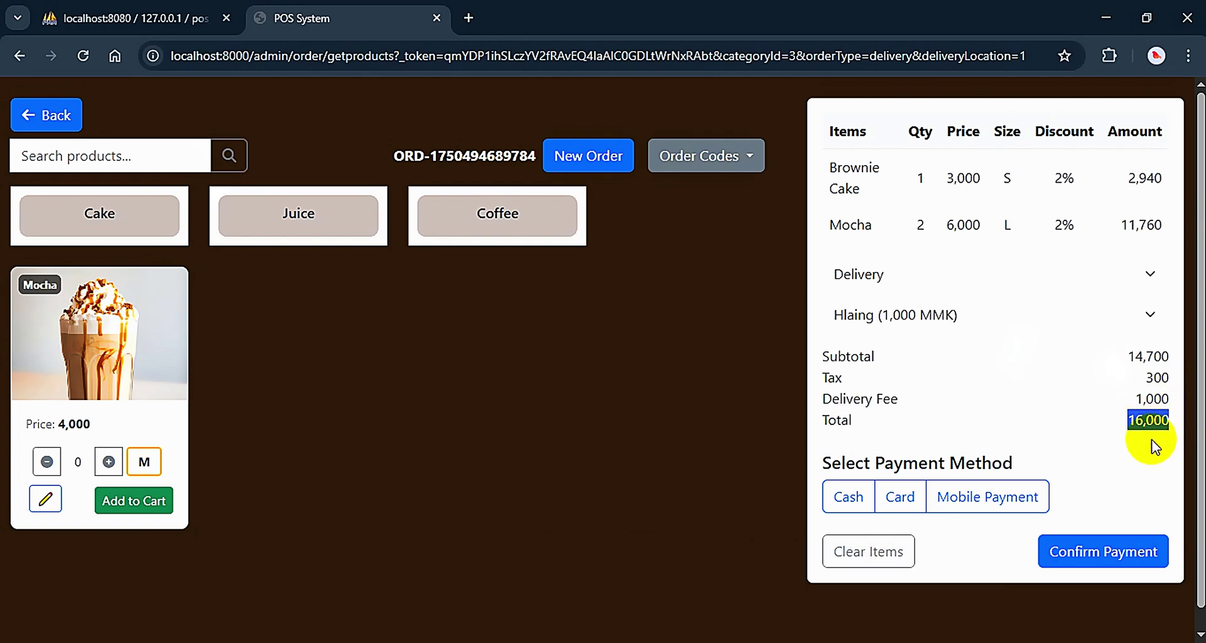
Compare the Cash, Card and Mobile Payment methods, settling back on Cash
scroll(1147, 455, down, 1)
click(848, 478)
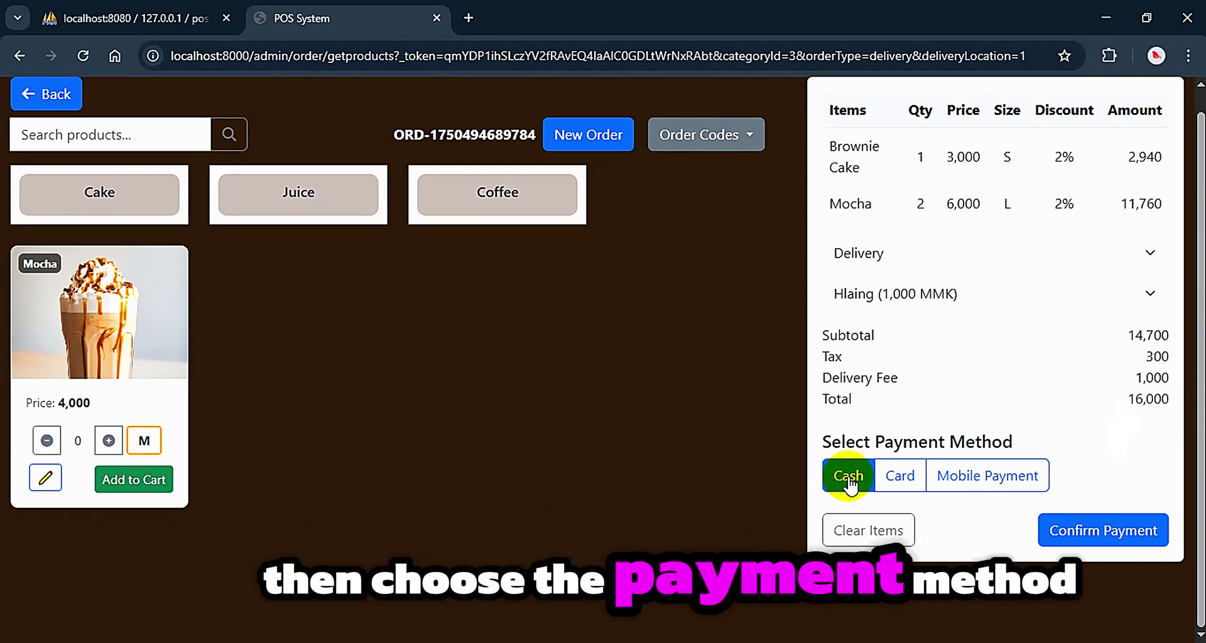
scroll(983, 405, down, 1)
click(902, 456)
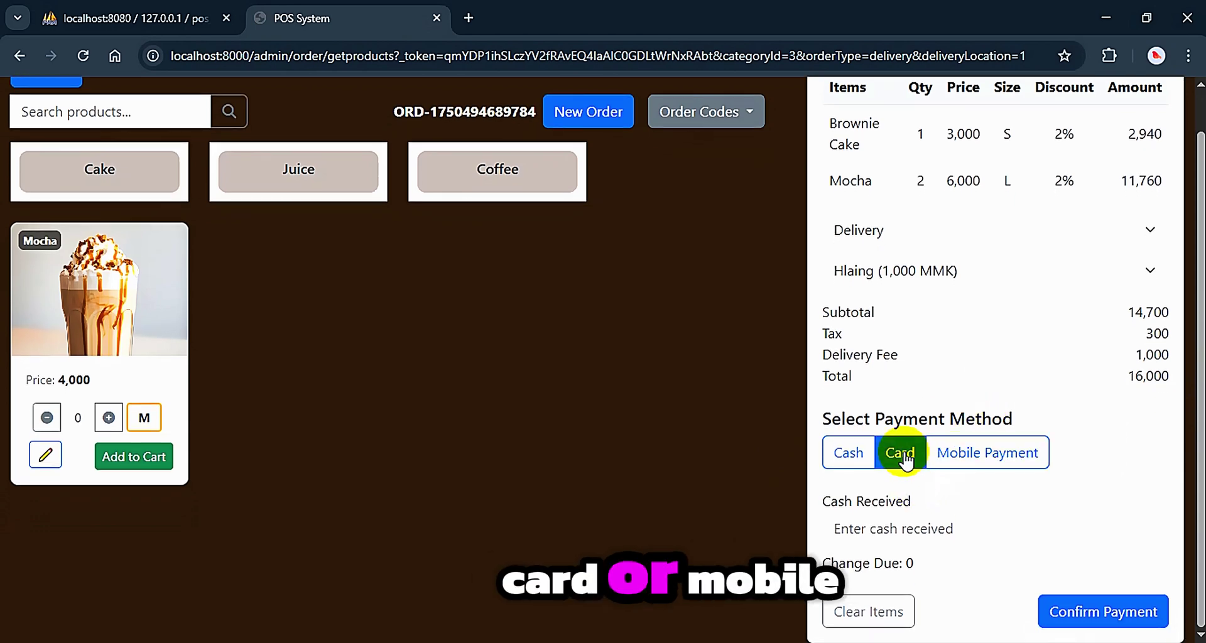
click(954, 454)
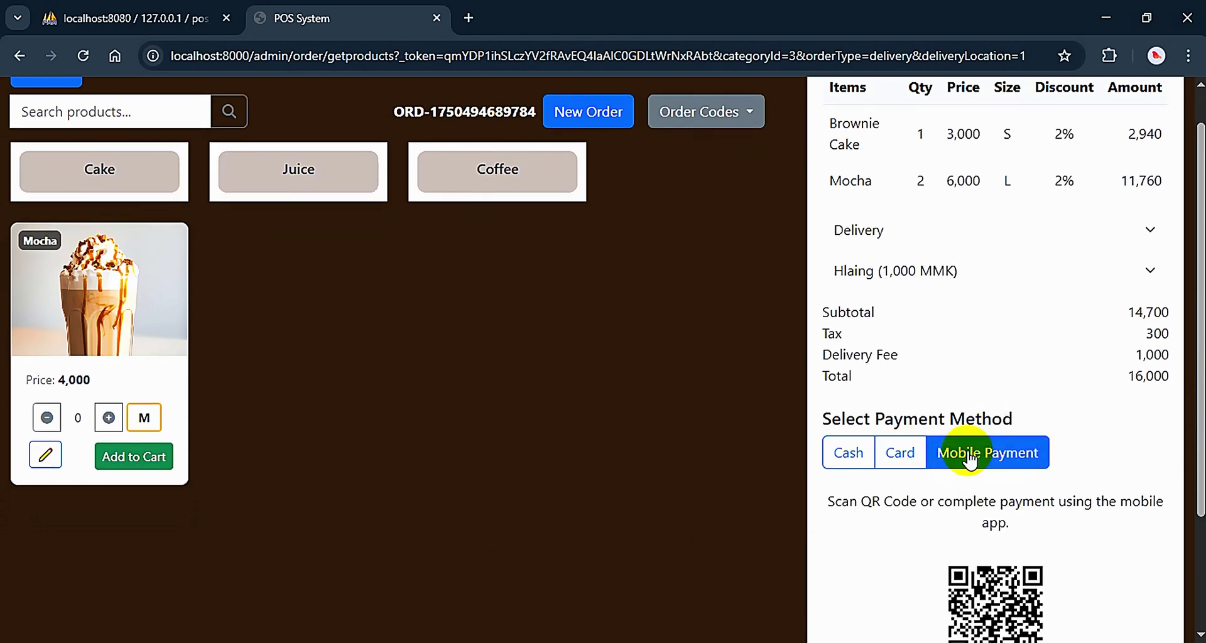
click(842, 451)
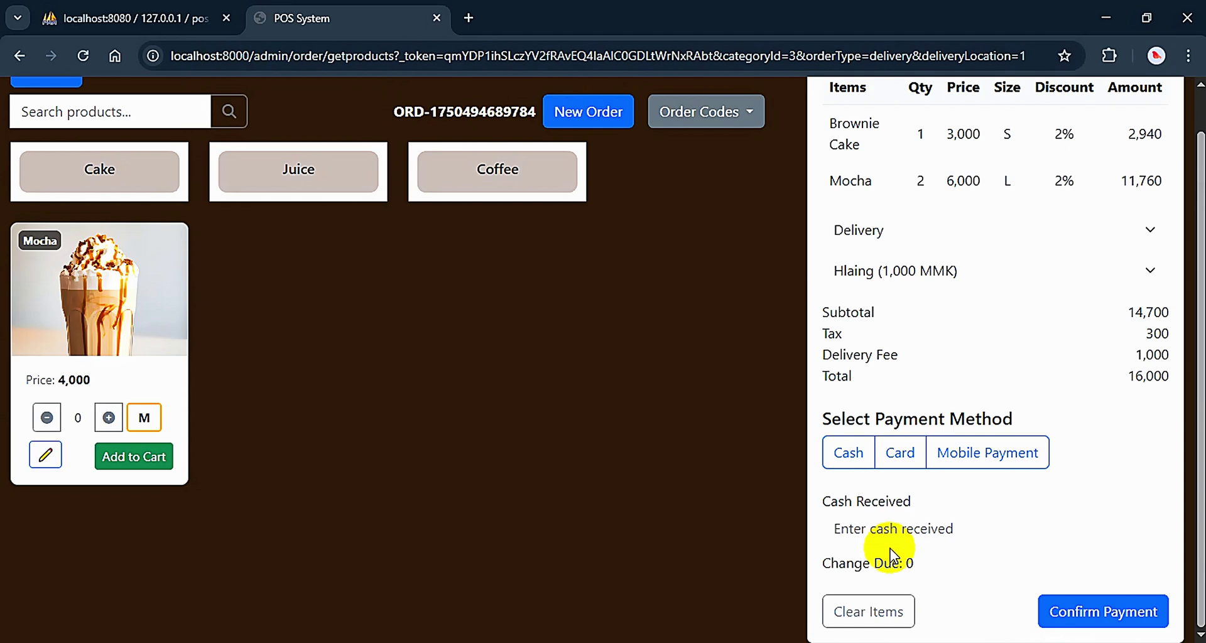
Enter 20000 as cash received against the 16,000 total
click(900, 528)
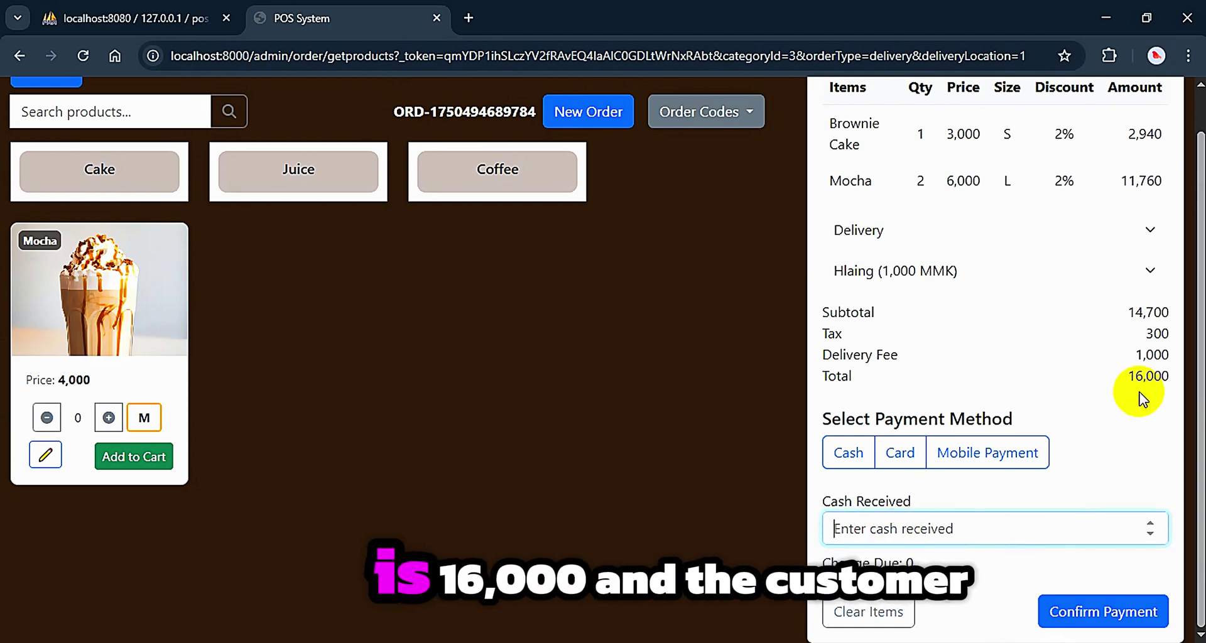
double_click(1148, 375)
click(880, 528)
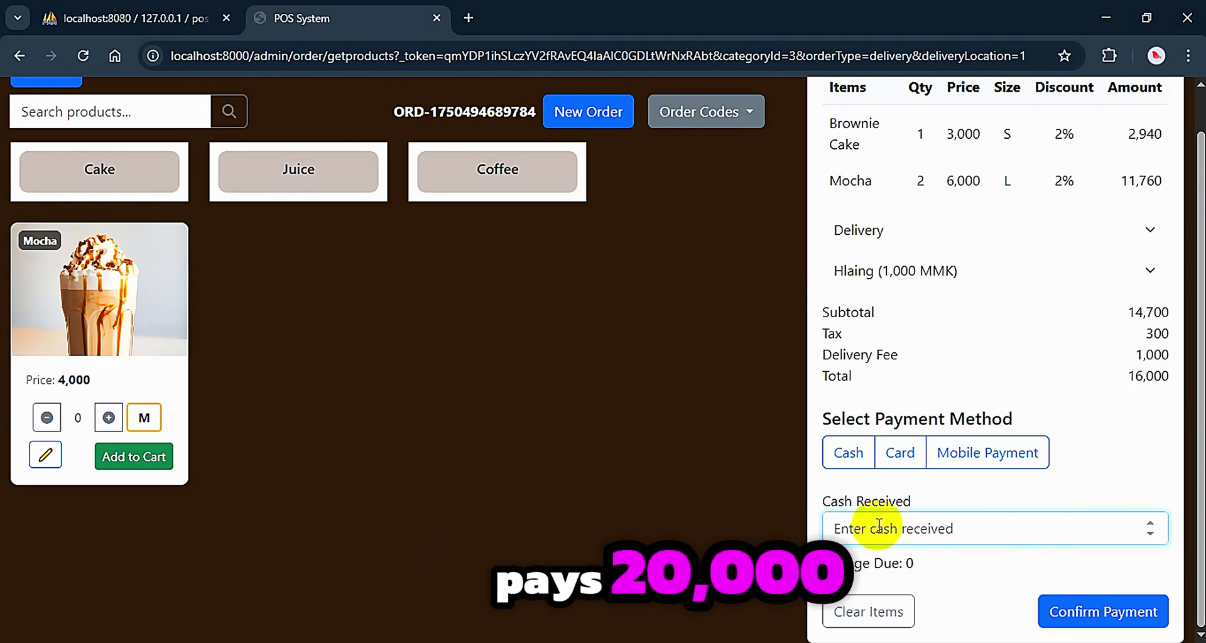
text(20000)
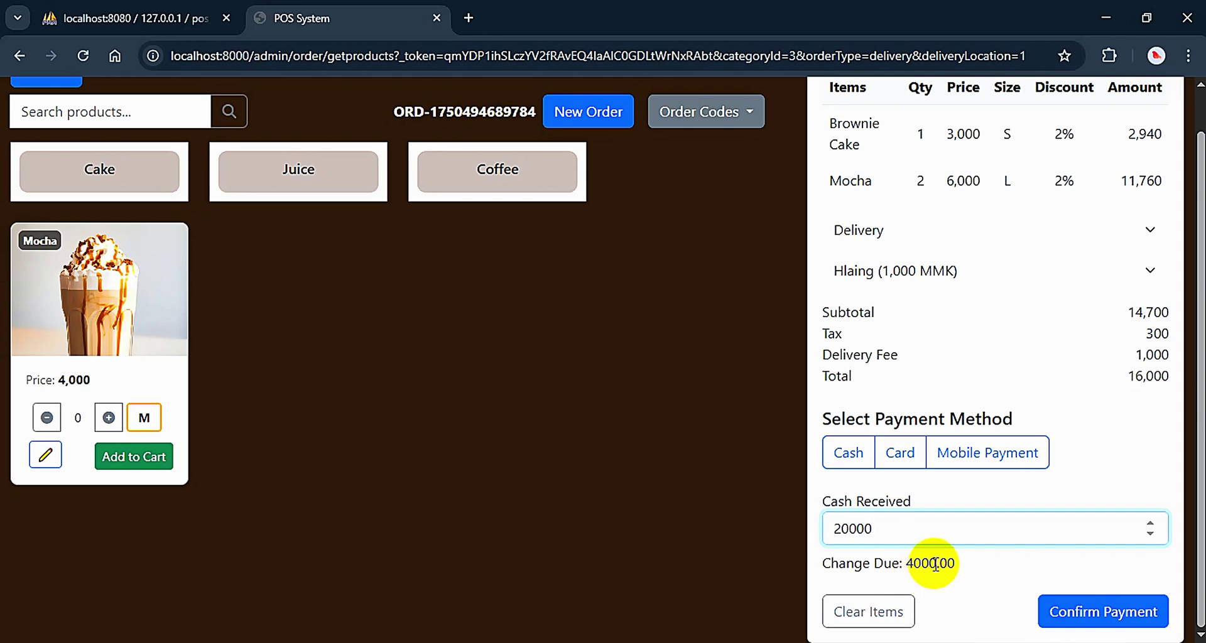
Try 2000 cash received, dismiss the Not enough balance alert, then switch payment to Card
click(890, 528)
key(BackSpace)
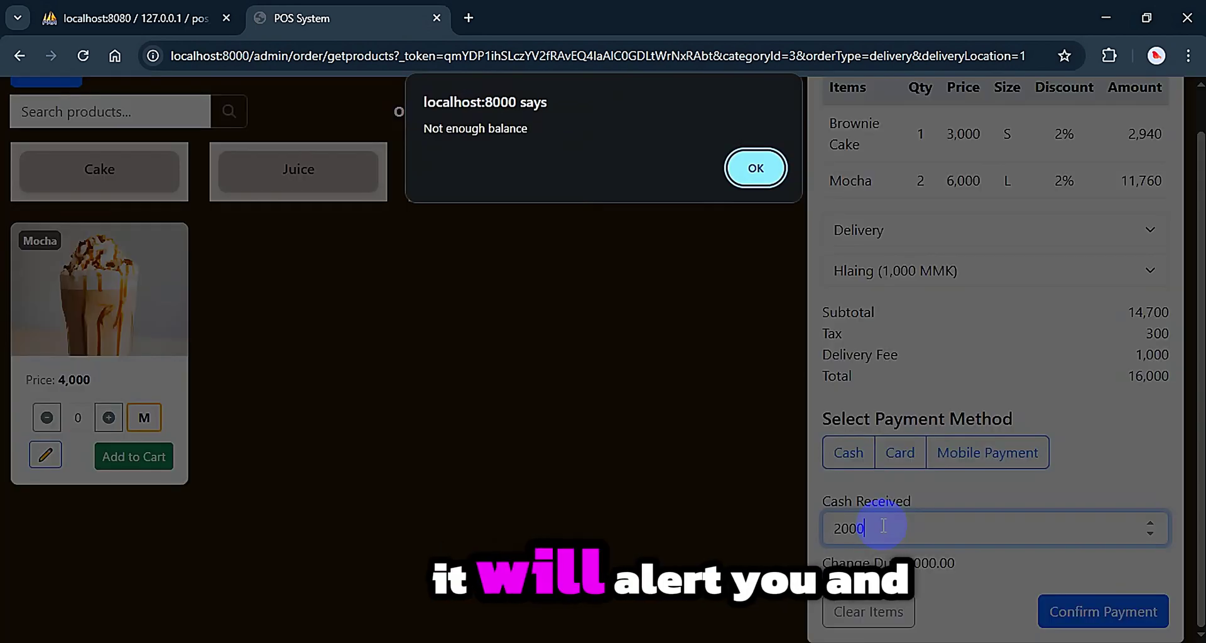
click(757, 167)
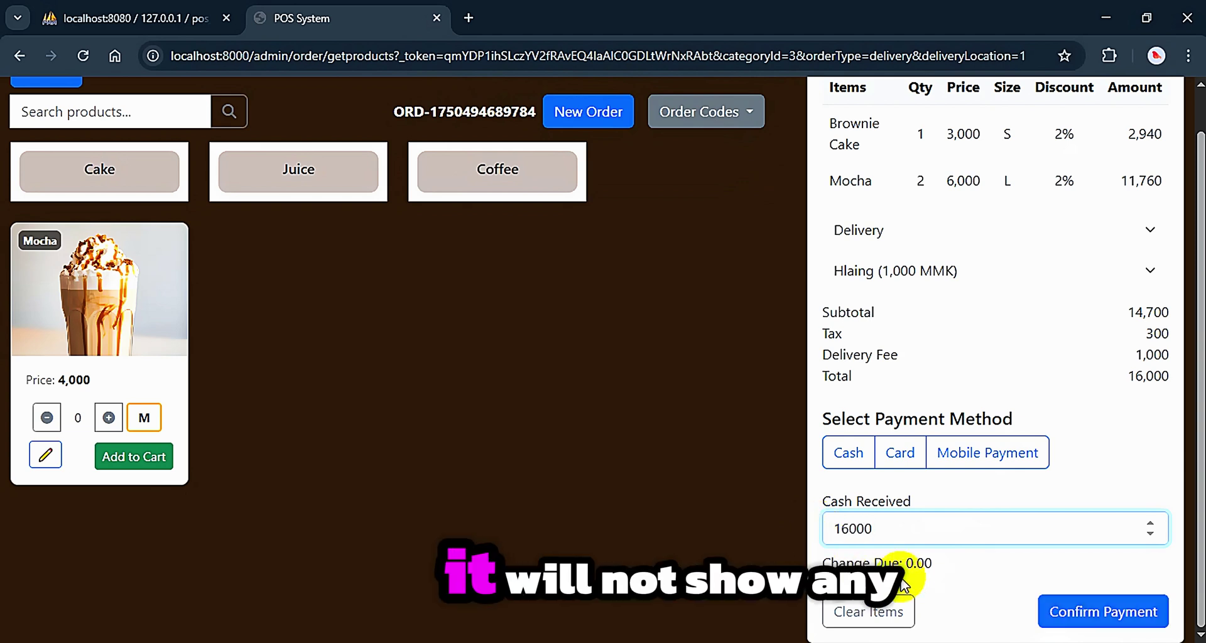
double_click(917, 563)
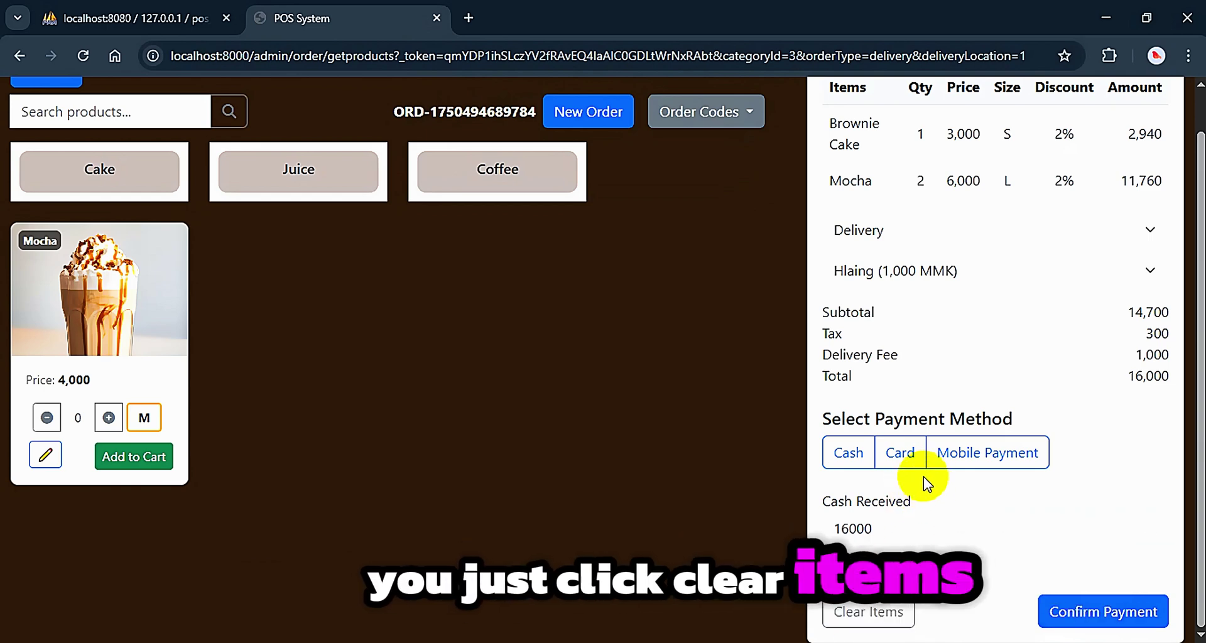
click(899, 453)
scroll(970, 568, down, 2)
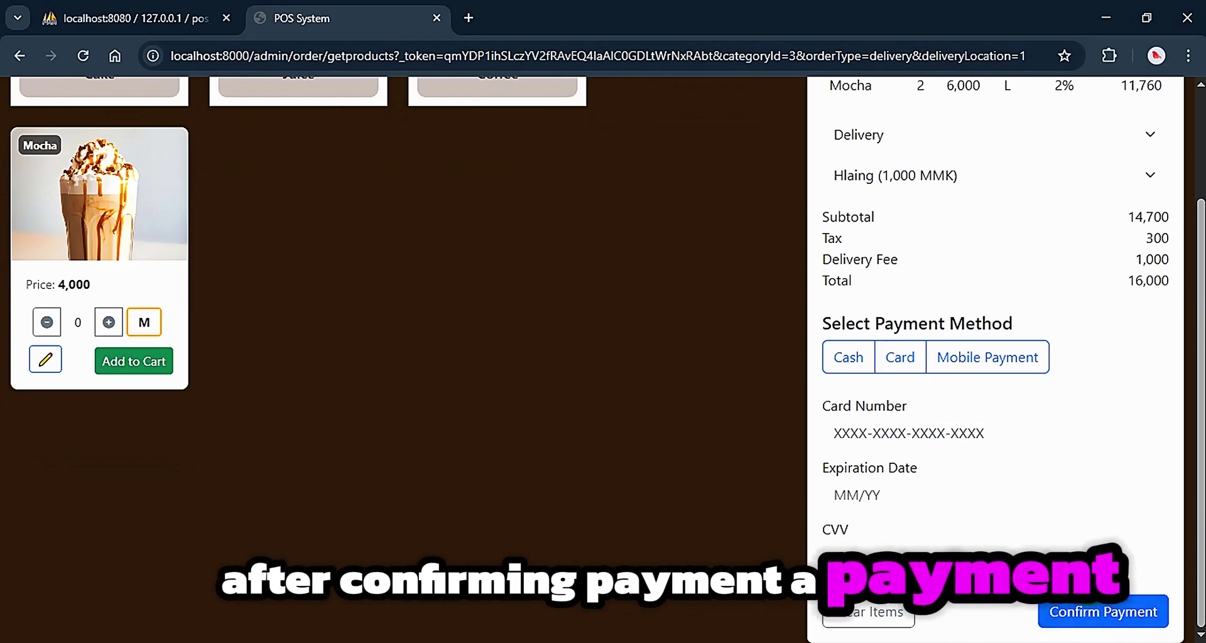
Confirm the card payment, cancel printing, and review the slip's cashier ID and Sub Total
click(1093, 602)
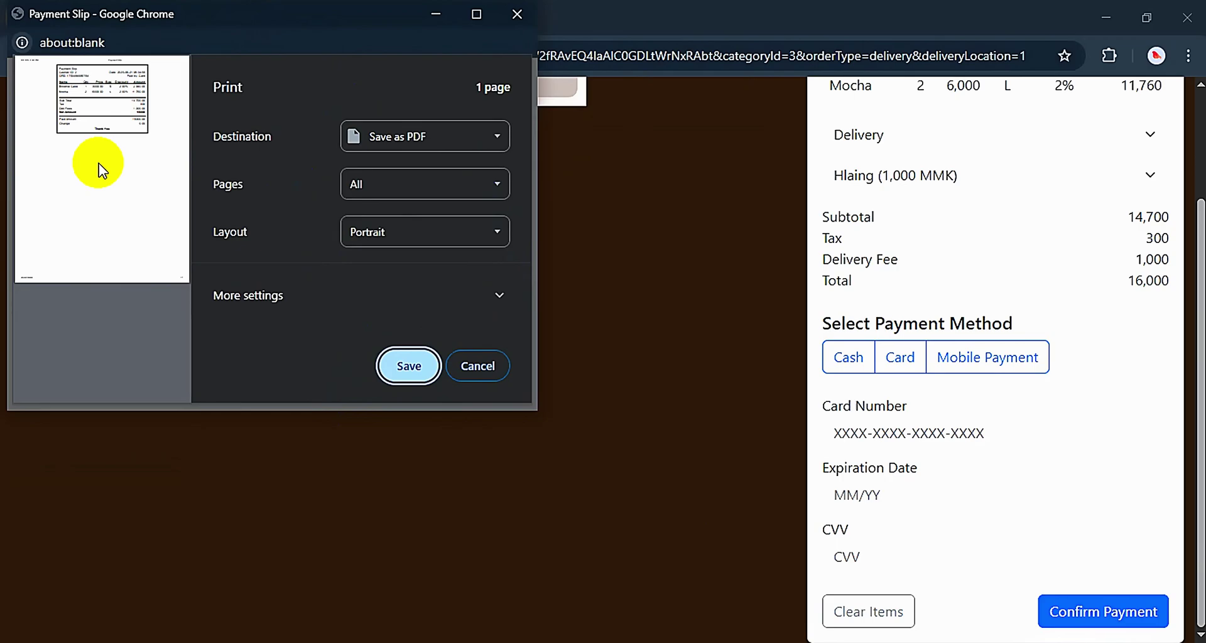
click(478, 366)
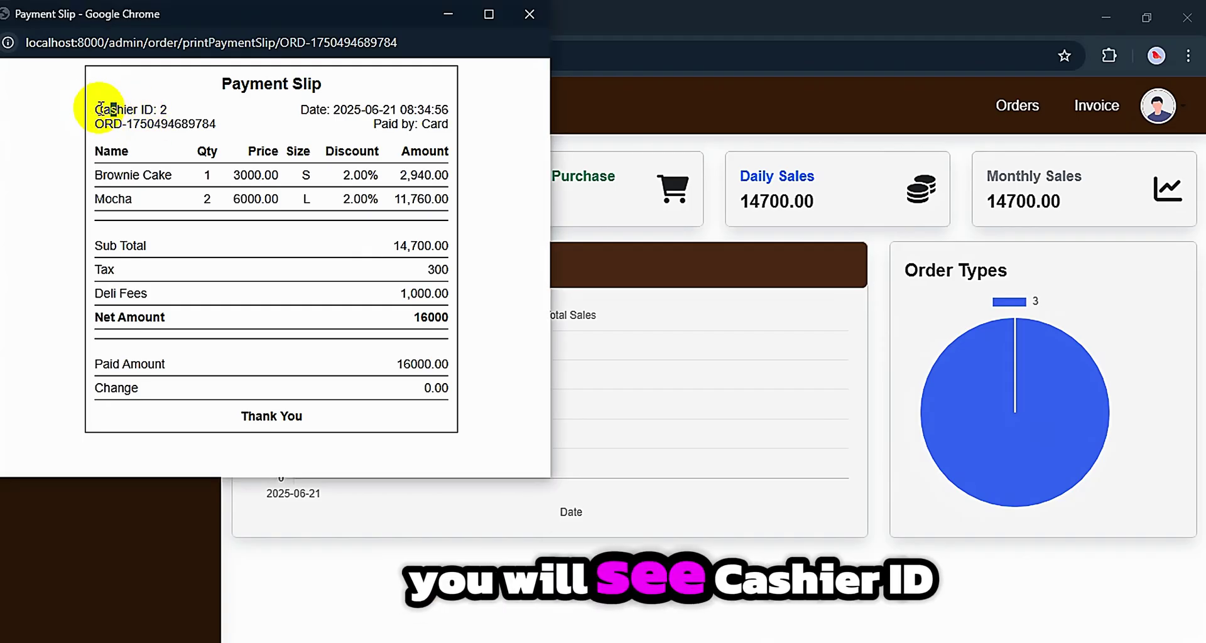
drag(95, 109, 184, 117)
click(310, 111)
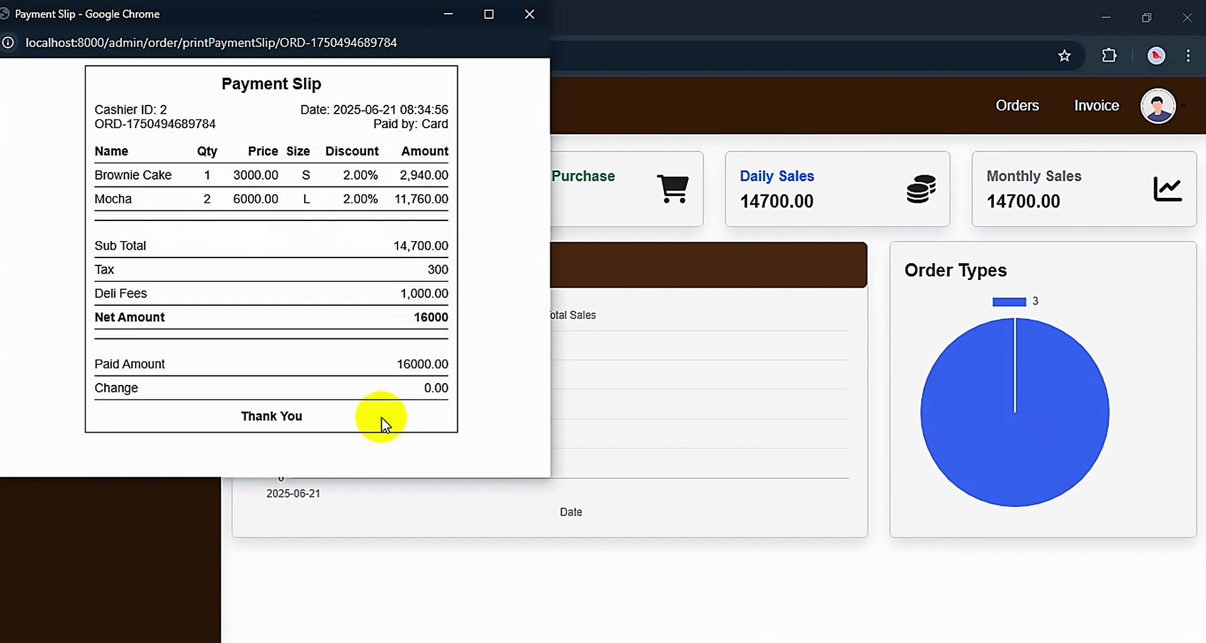
drag(392, 246, 443, 245)
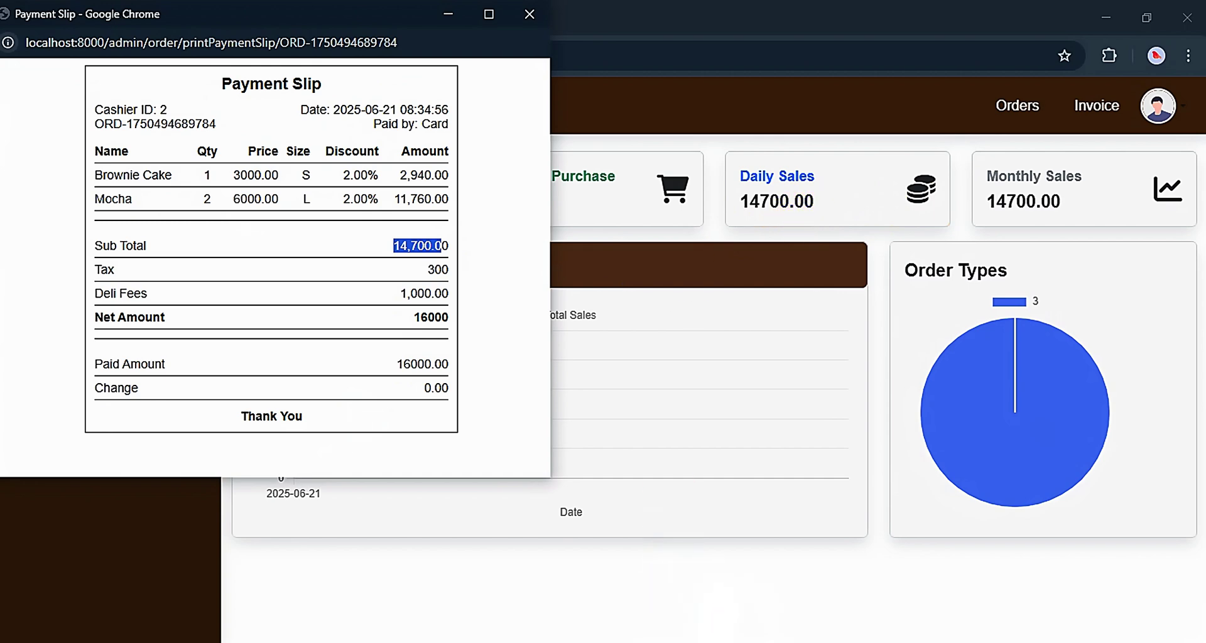
Close the payment slip and check the dashboard's Daily Sales figure
click(1087, 120)
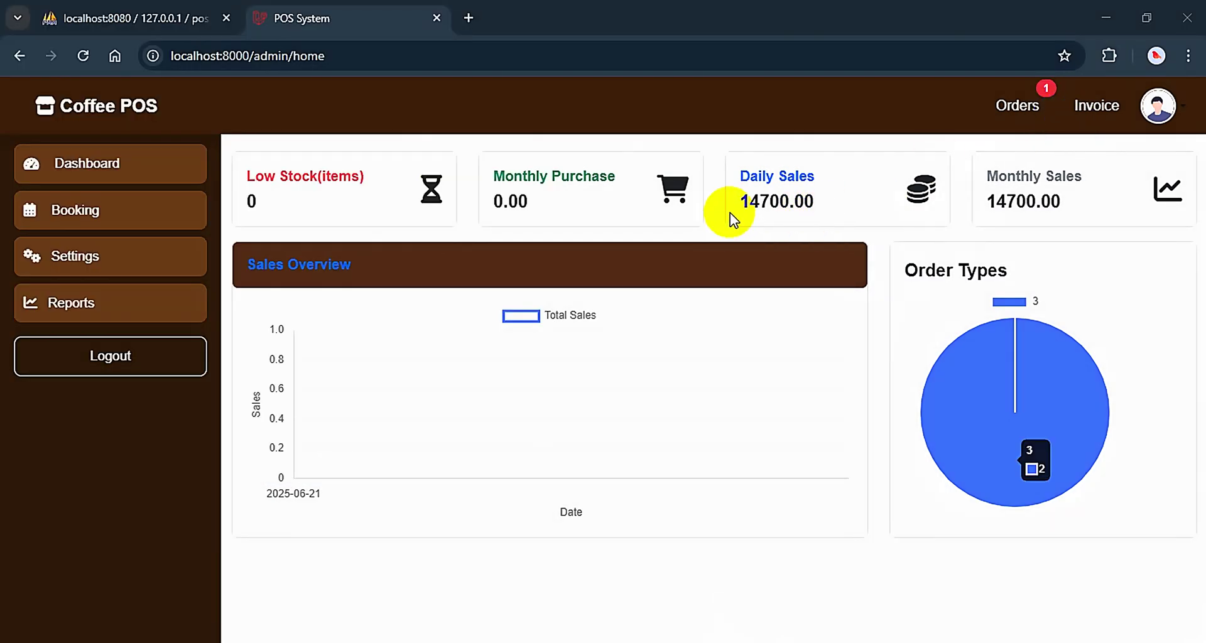
drag(748, 179, 821, 208)
click(961, 196)
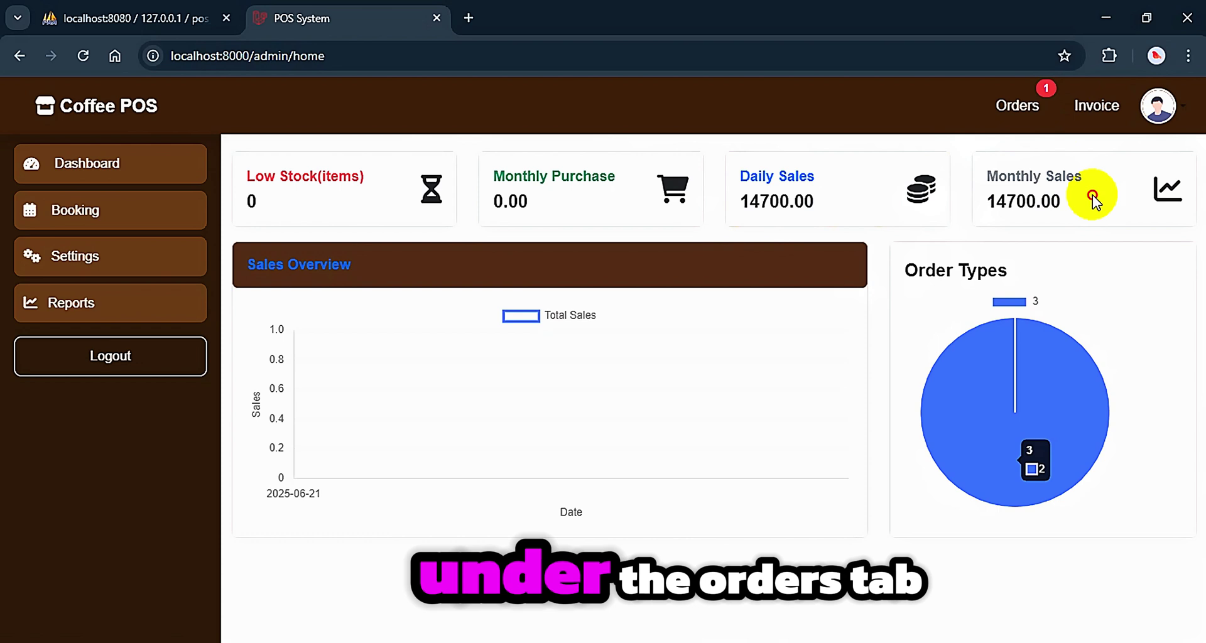
View the pending order in the daily order list, copy its code, and return to dashboard
click(1017, 108)
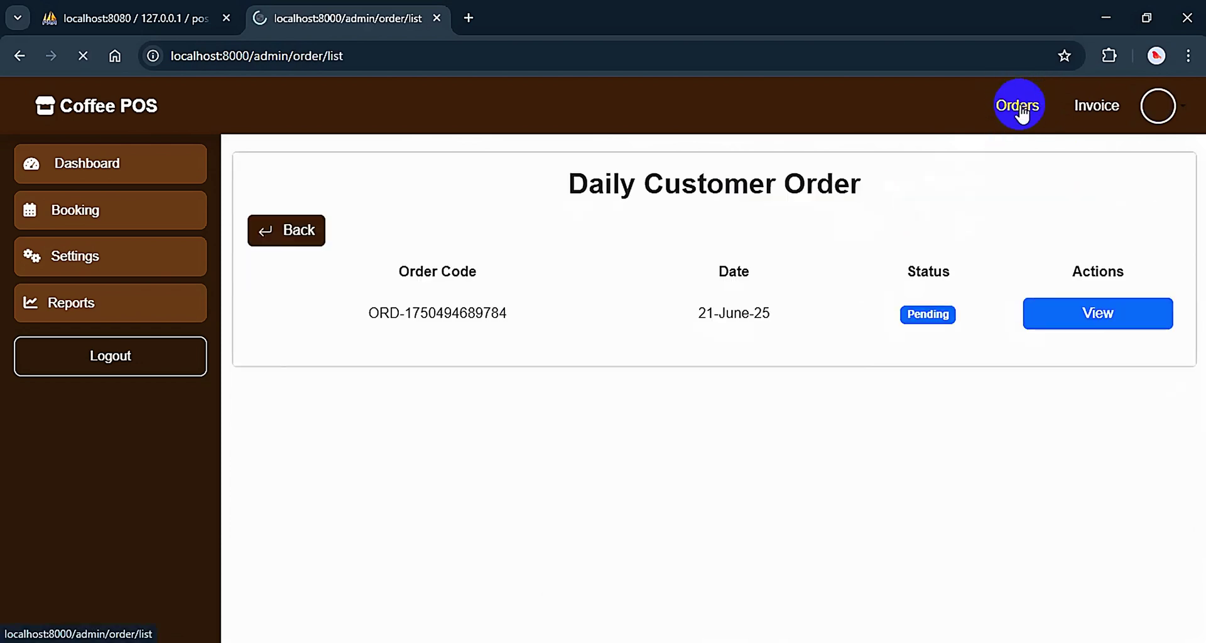
click(1055, 314)
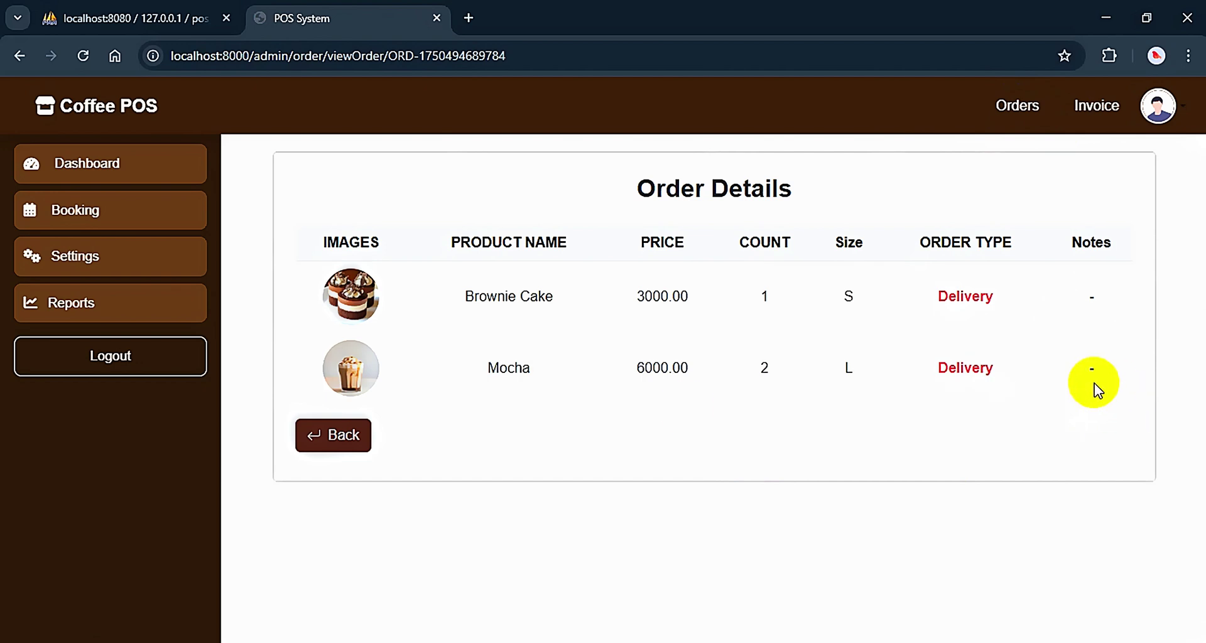
click(325, 441)
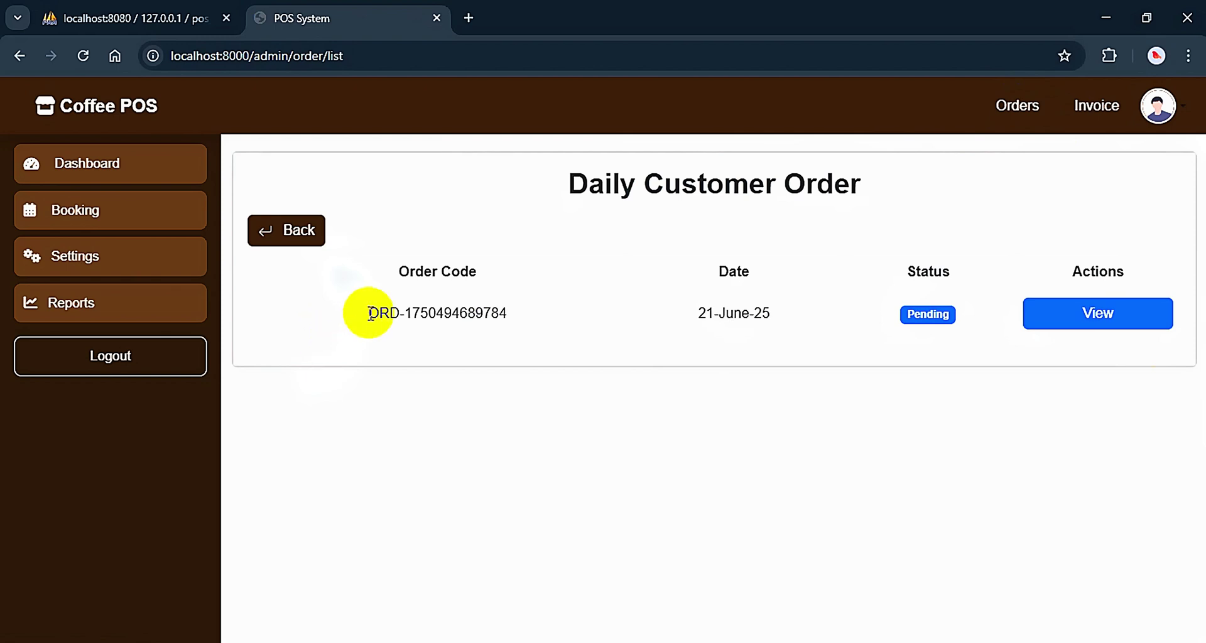
drag(369, 313, 564, 325)
key(ctrl+c)
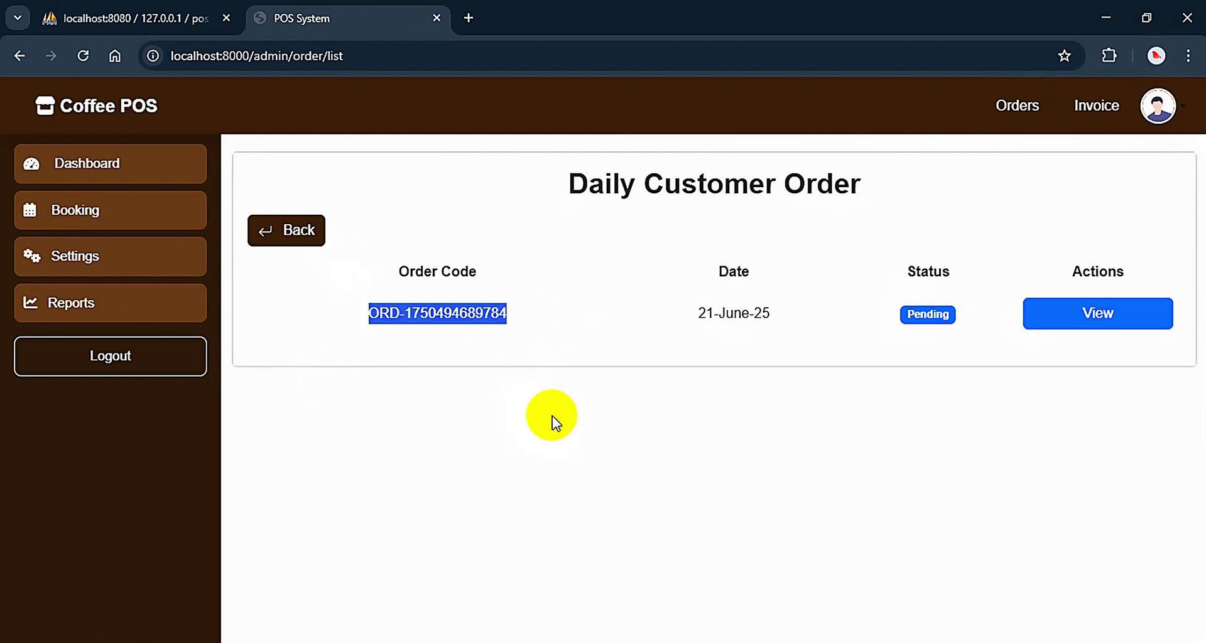
click(284, 233)
Search the invoices using the pasted order code
click(1114, 115)
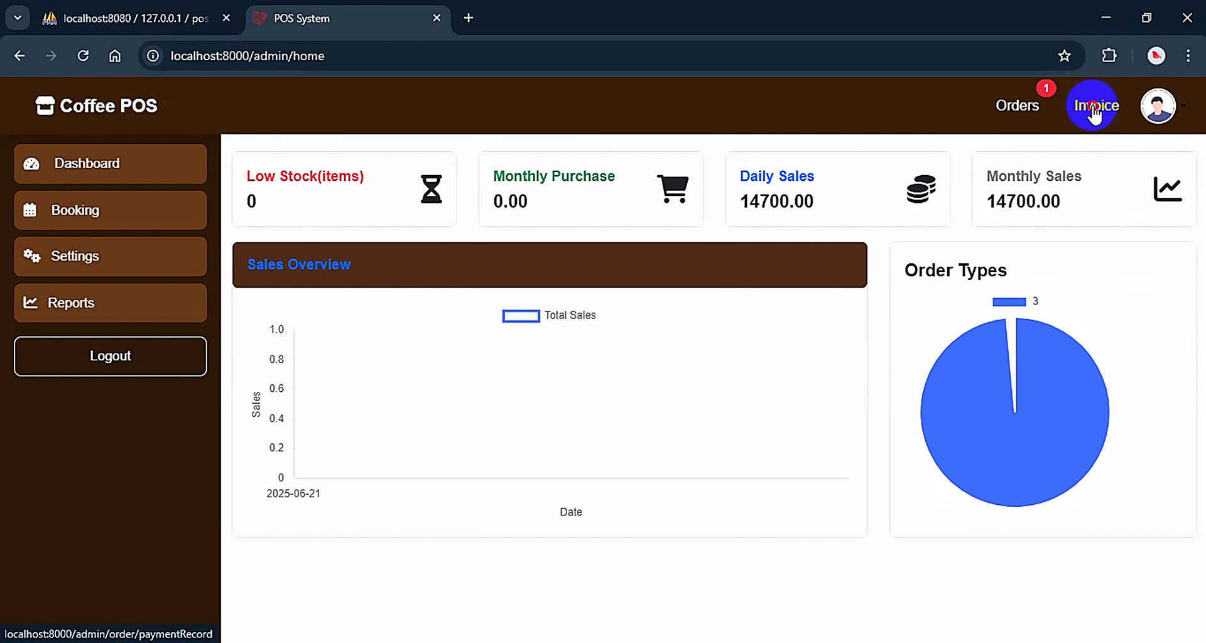
click(573, 208)
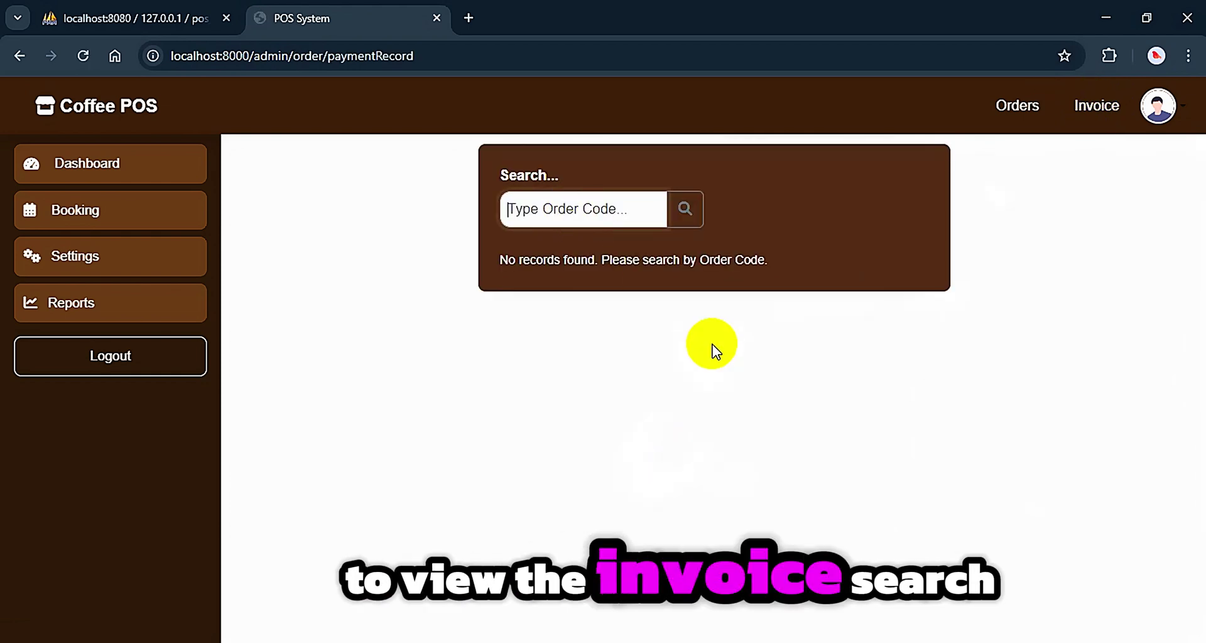
key(ctrl+v)
click(685, 211)
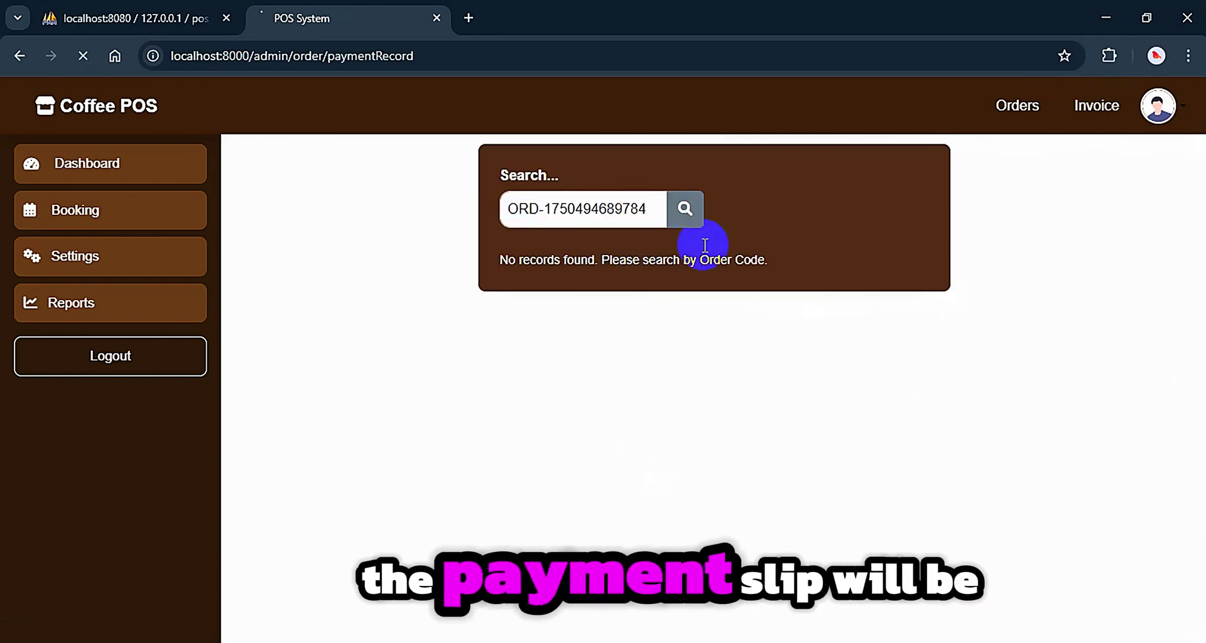
Review the found payment slip, cancel its print dialog, and close the slip window
click(894, 605)
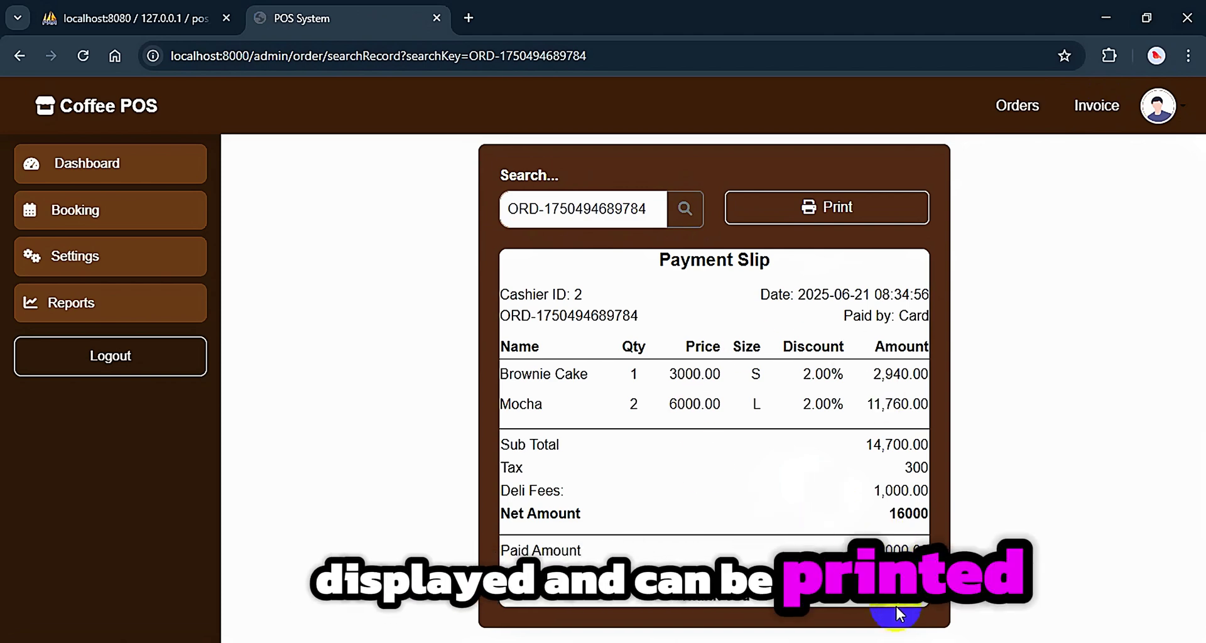
click(513, 291)
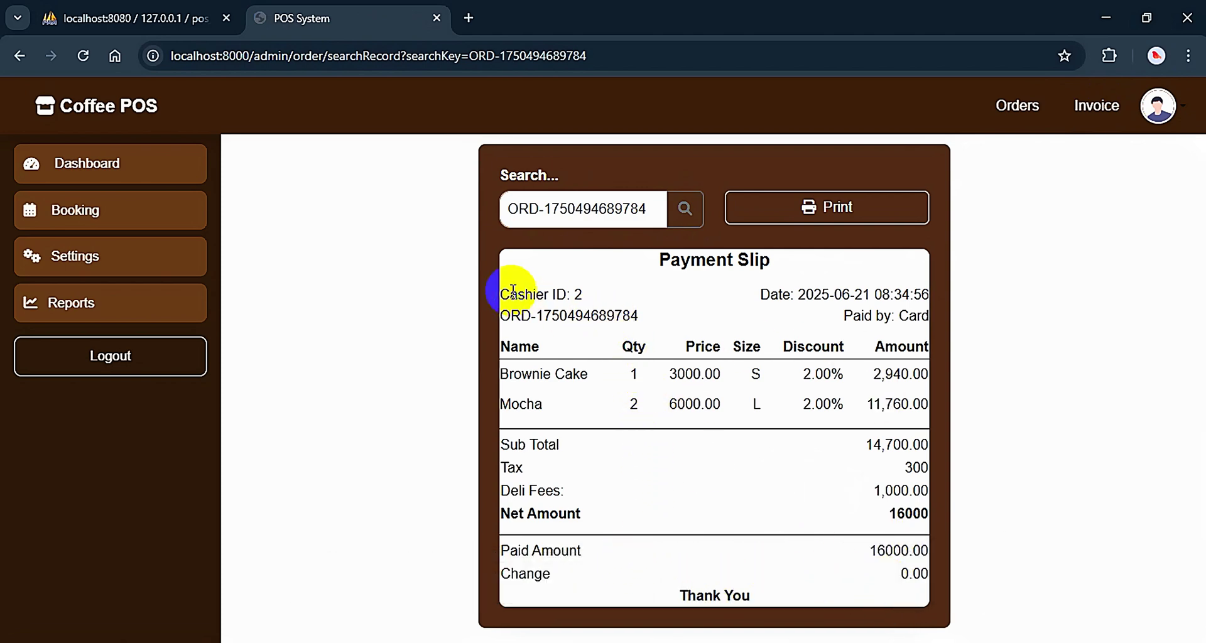
drag(512, 289, 827, 549)
click(875, 579)
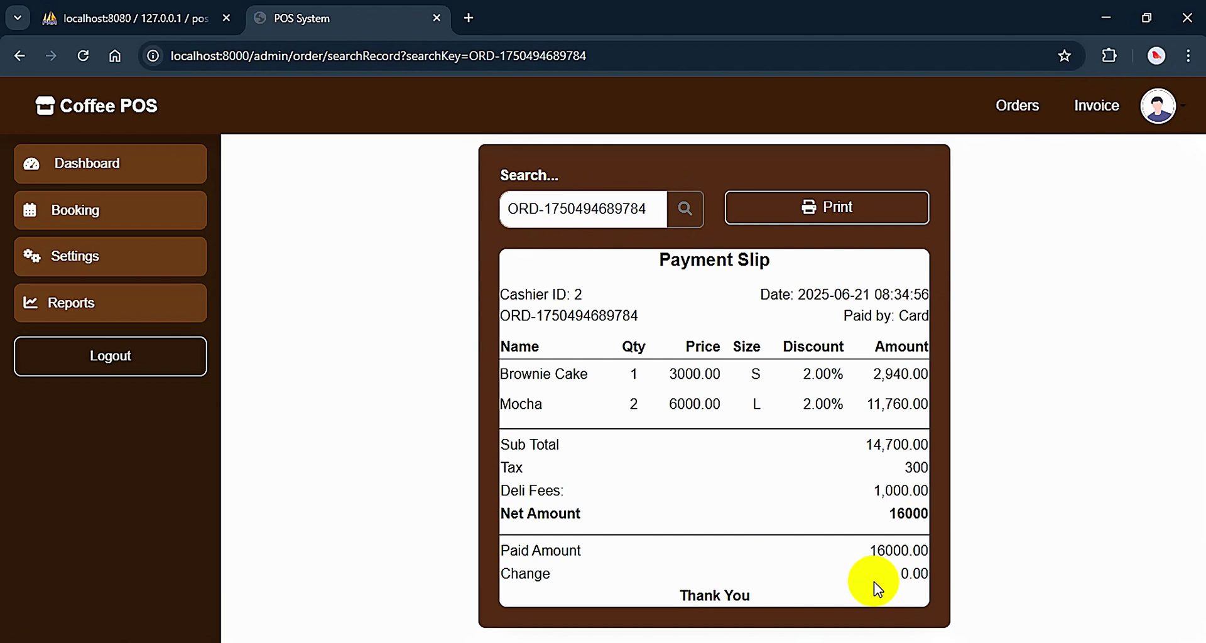
click(794, 622)
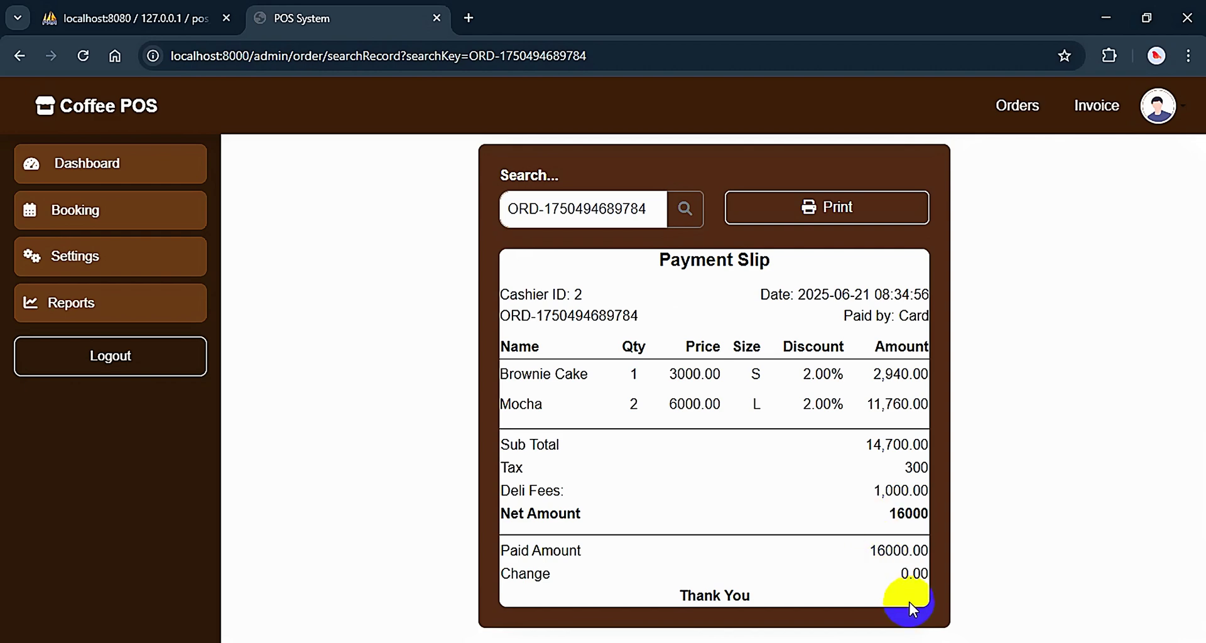
click(833, 207)
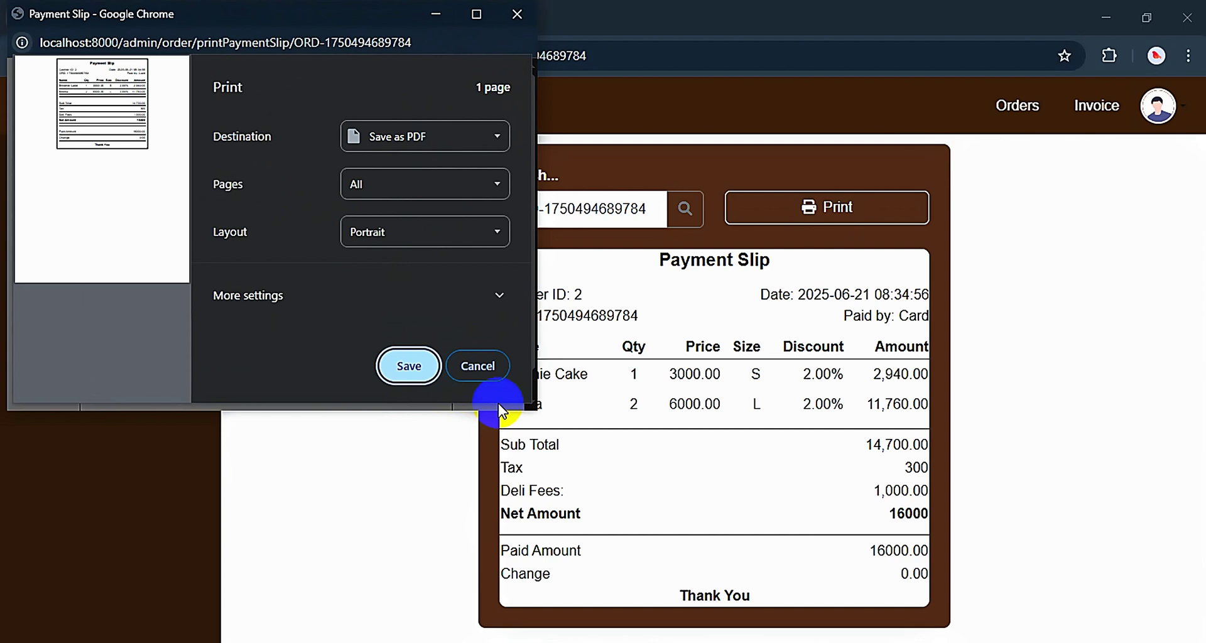
click(481, 366)
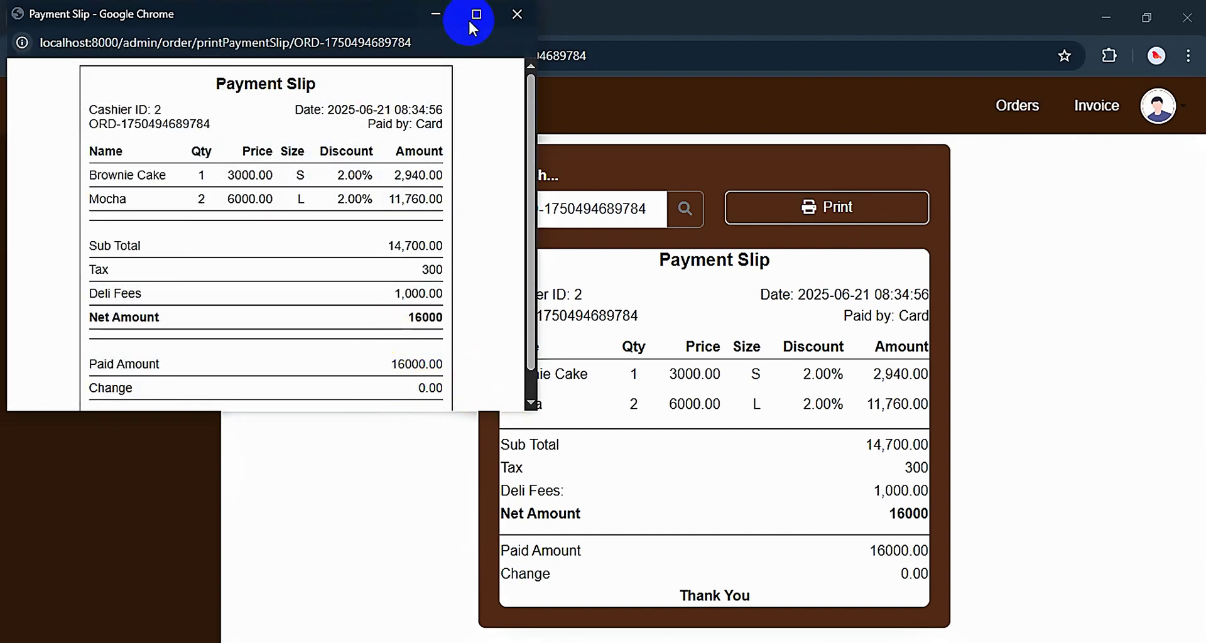
click(518, 19)
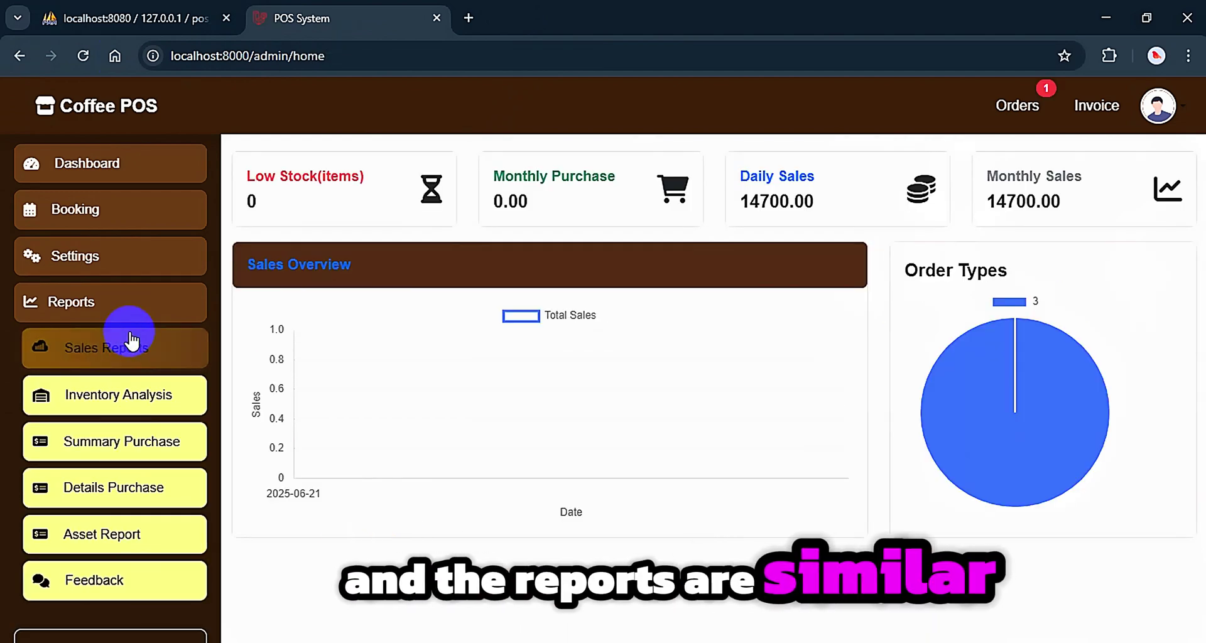
Open the Asset Report, then log in with the chef account's password
click(138, 600)
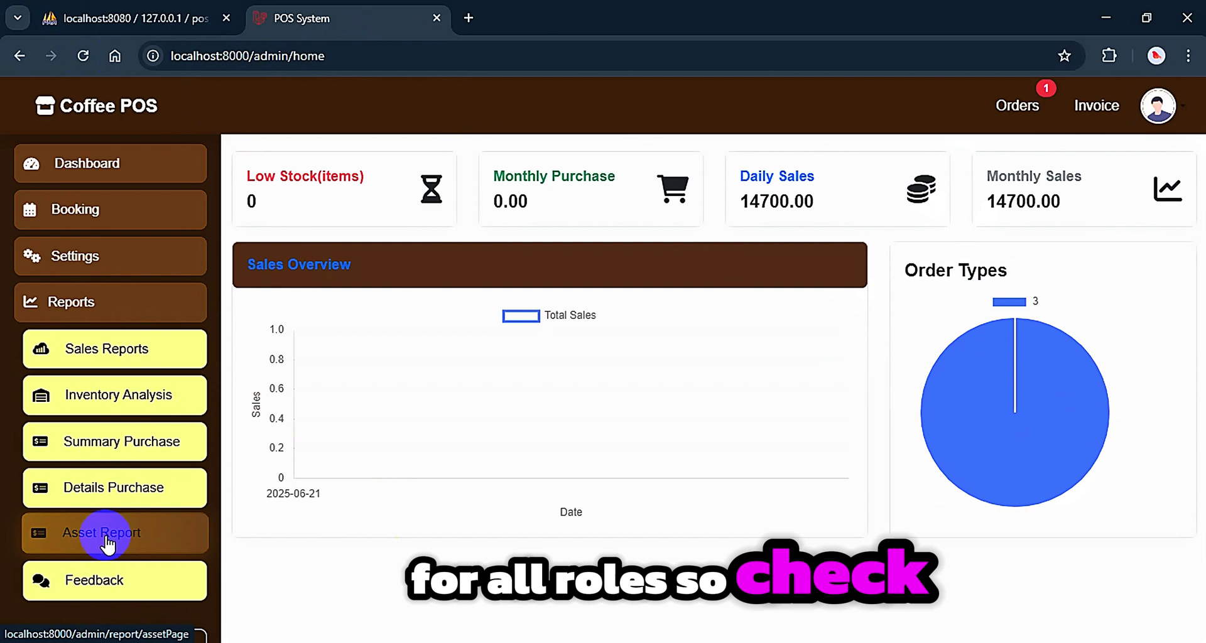
click(182, 537)
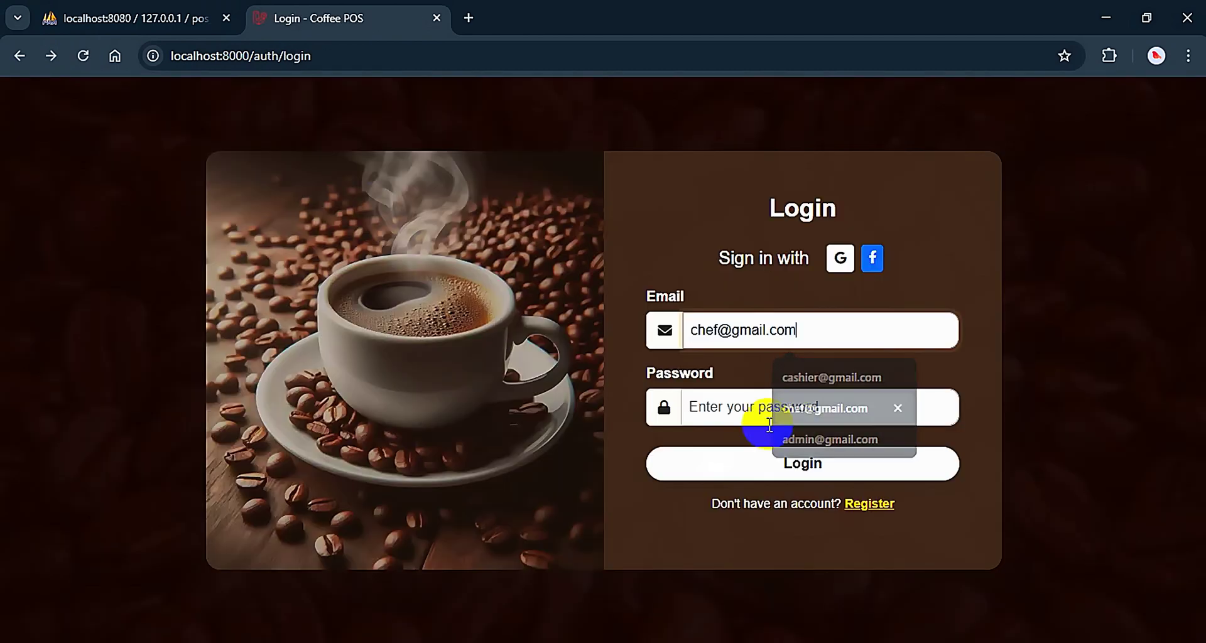
click(759, 411)
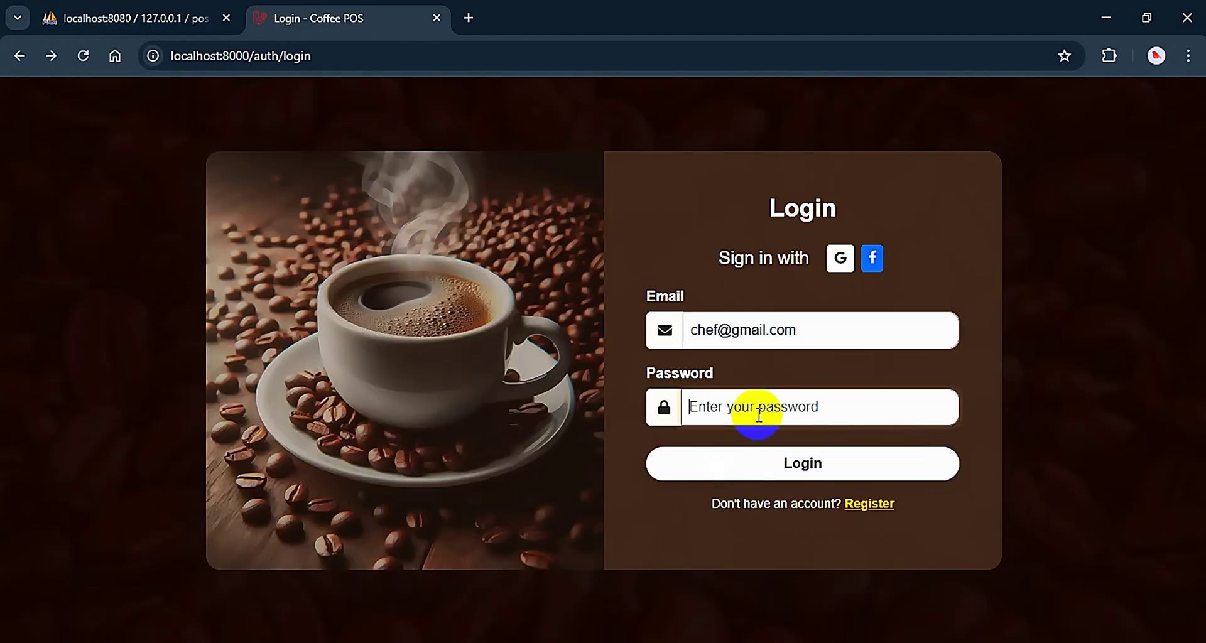
text(1234567)
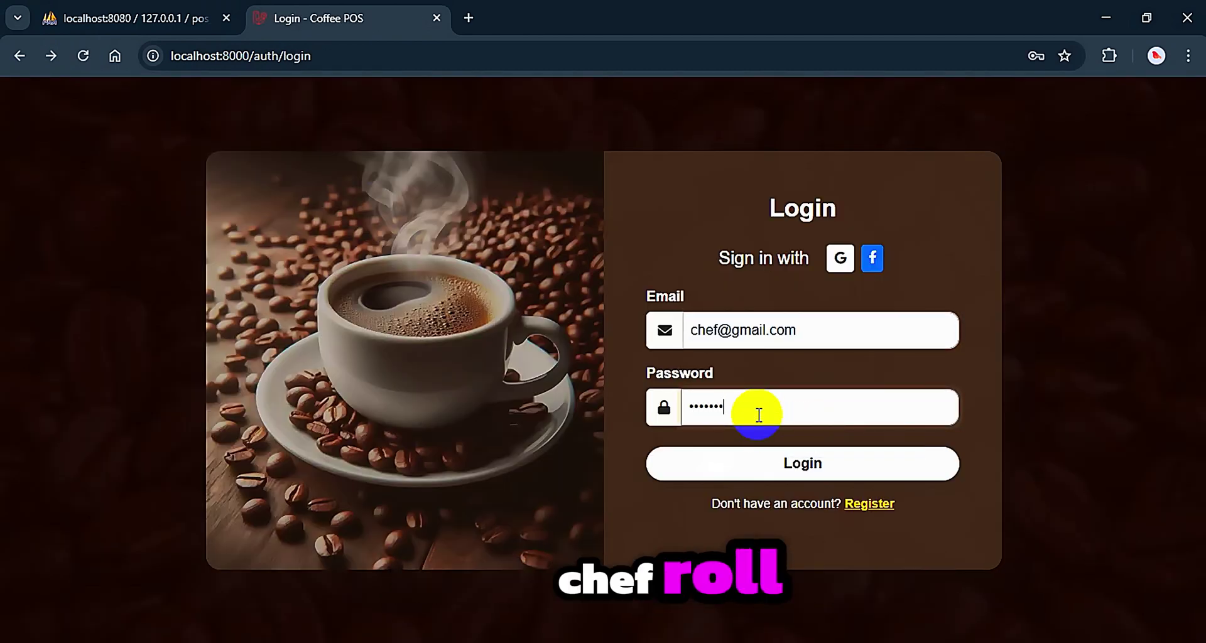
text(8910)
key(Return)
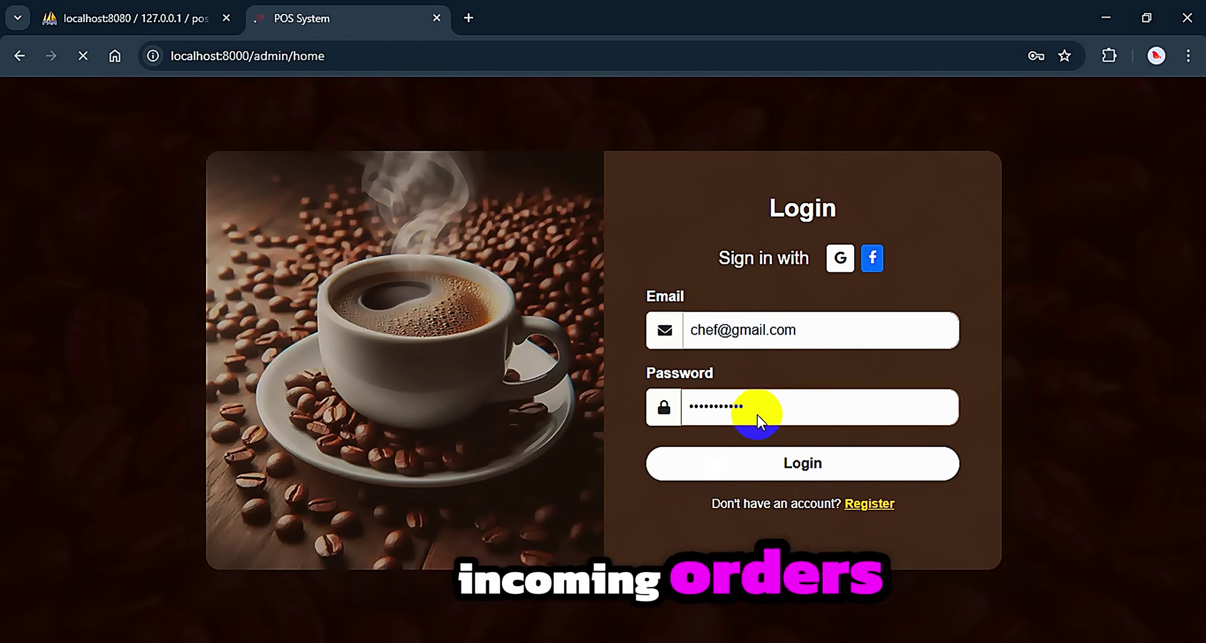
Open the pending order and mark Brownie Cake and Mocha as Done, then go back
click(1016, 105)
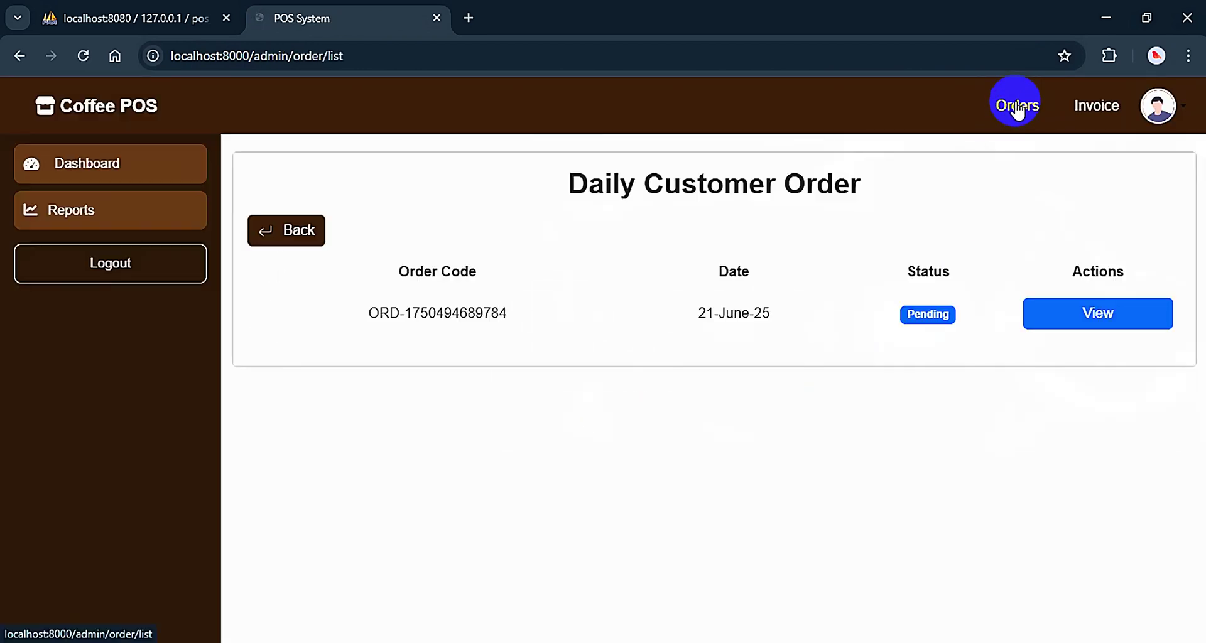
click(1098, 320)
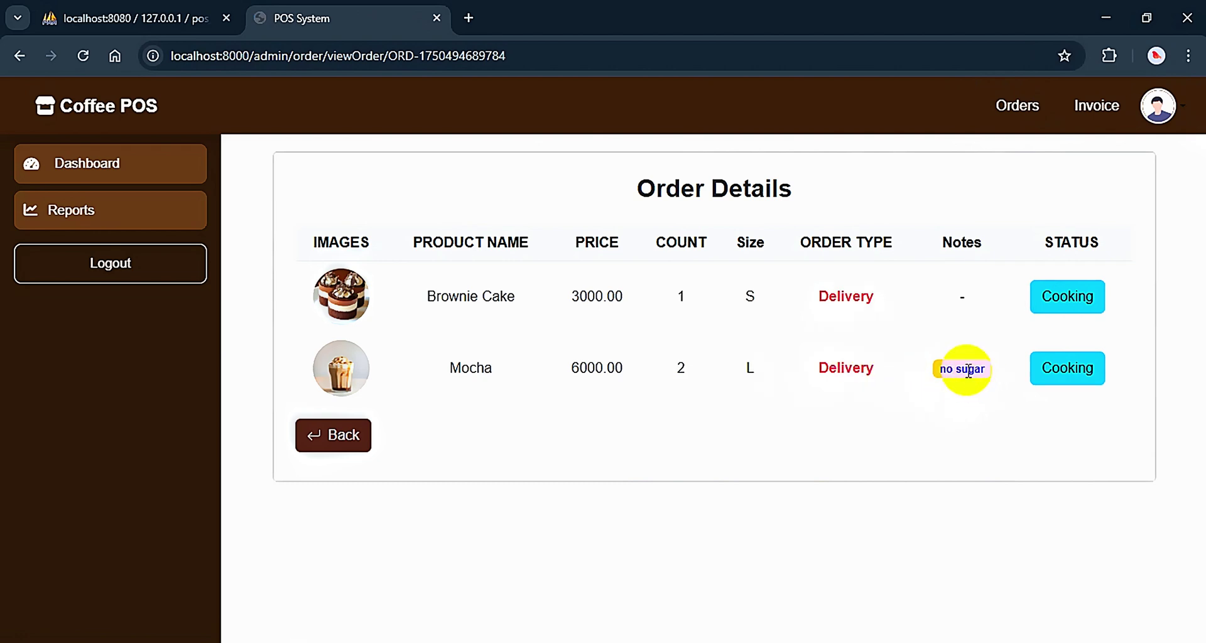
click(1080, 304)
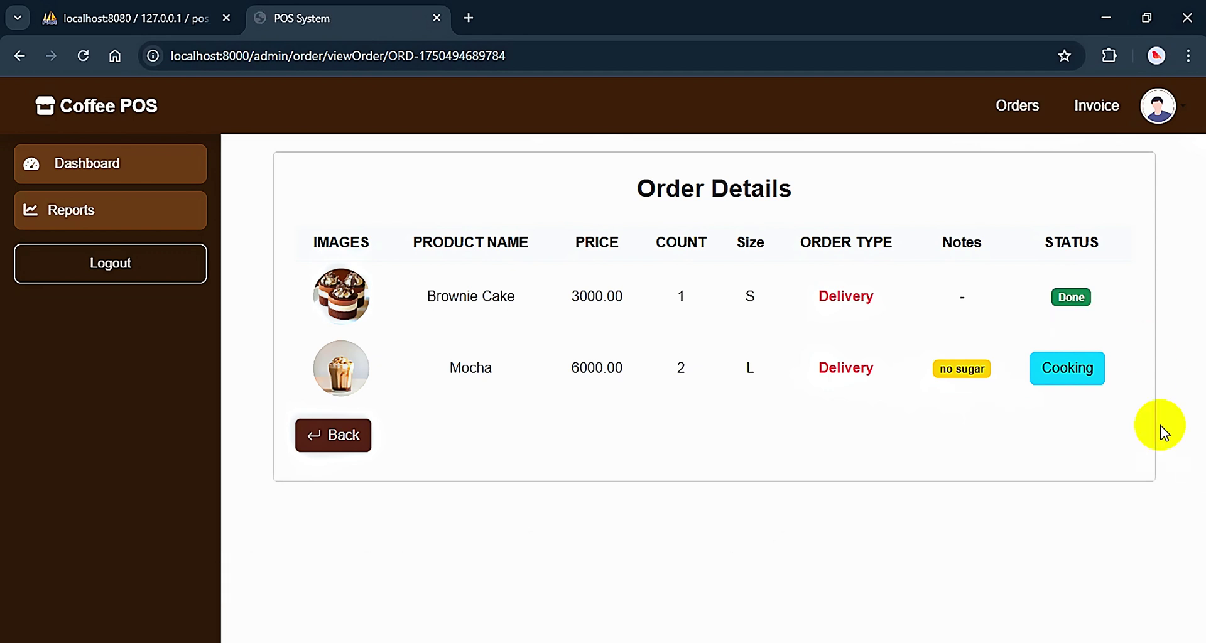
click(1079, 376)
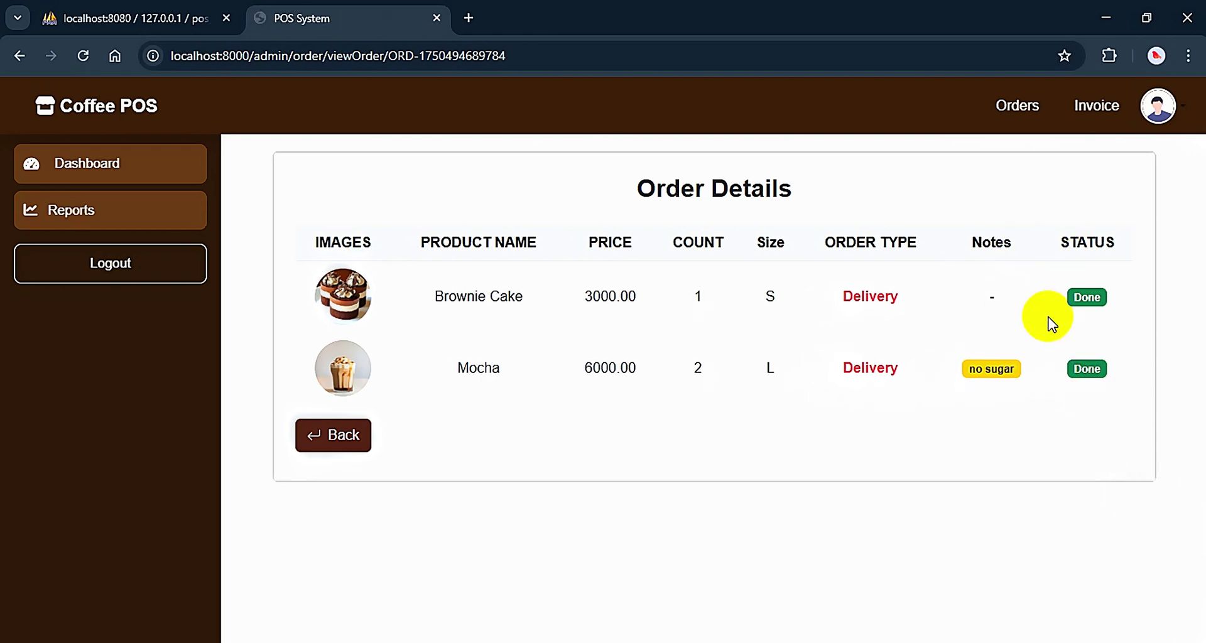
click(347, 441)
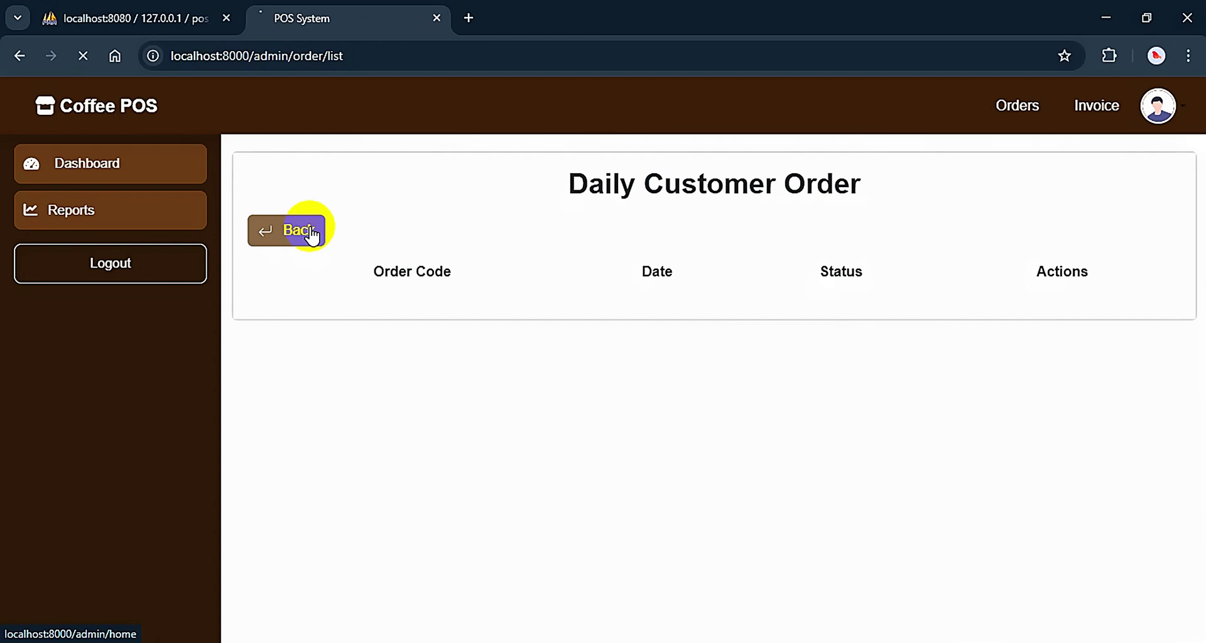
Revisit the order list, return to the dashboard, and bring up the invoice search page
click(1020, 108)
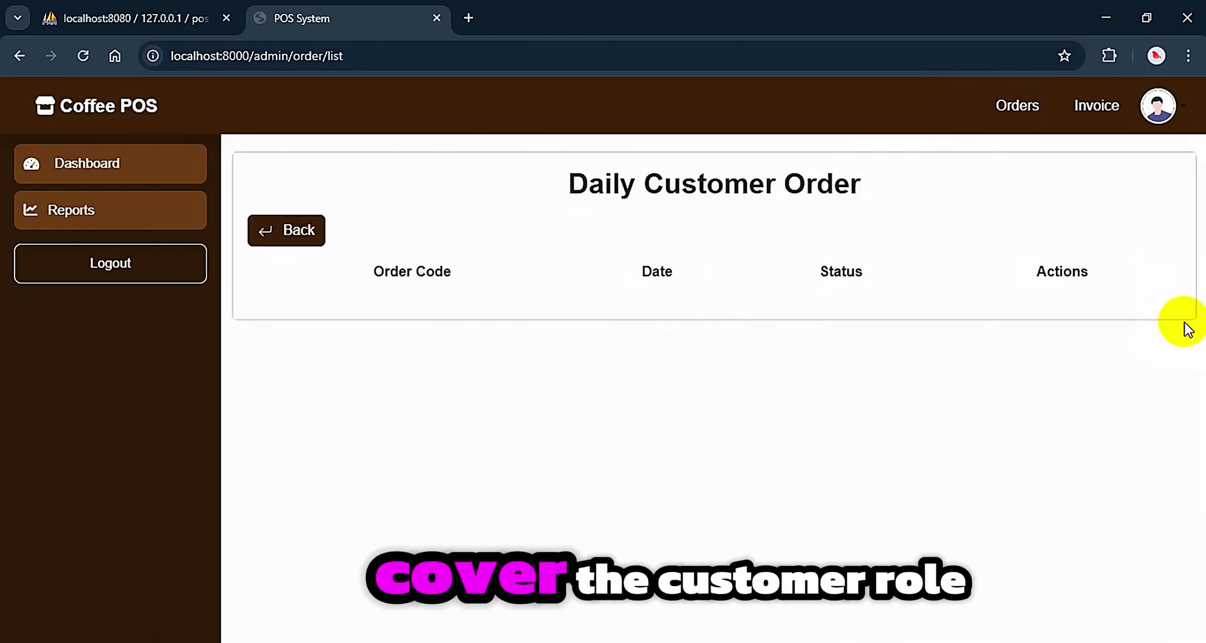
click(288, 232)
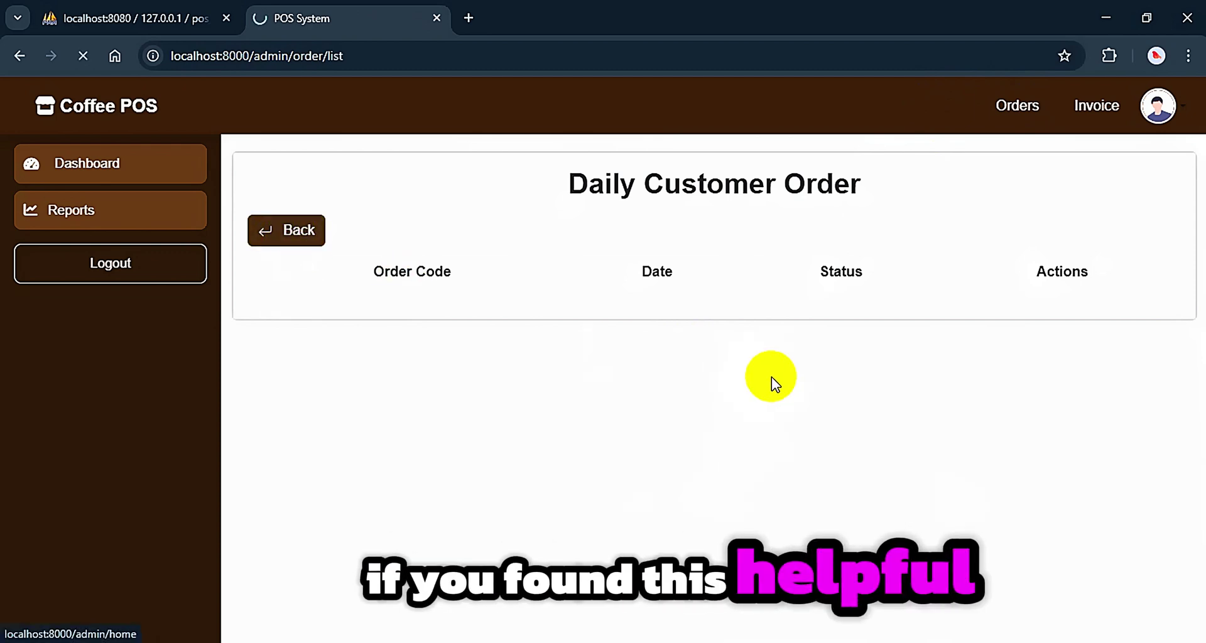
click(1093, 106)
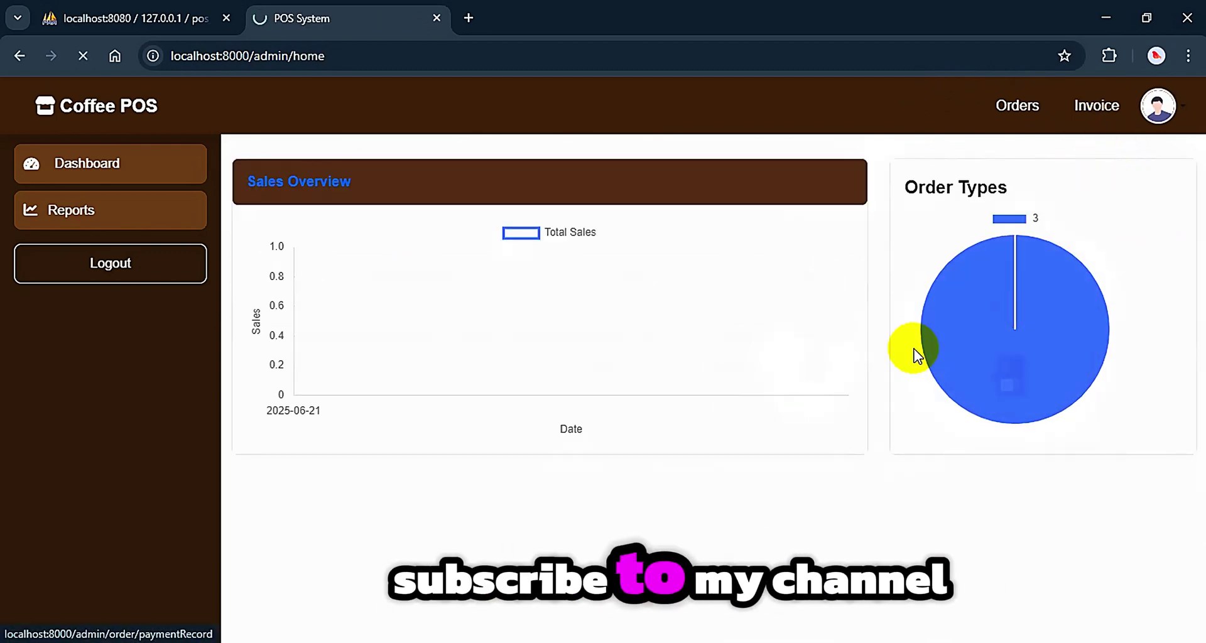